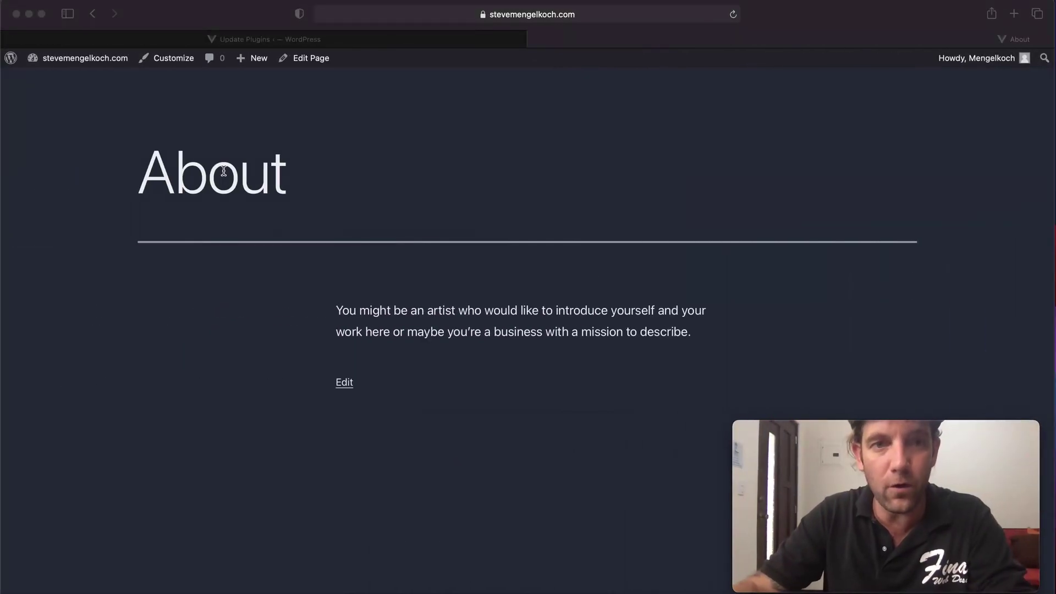
- Scroll through the live About page, then open the Contact page from the site menu
scroll(349, 172, up, 3)
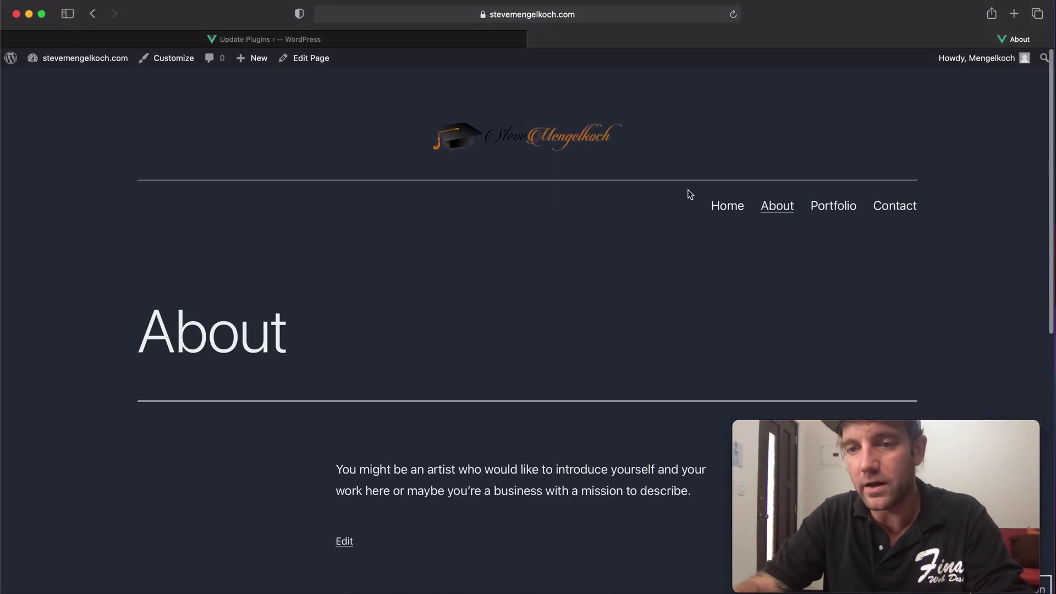
mouse_move(246, 61)
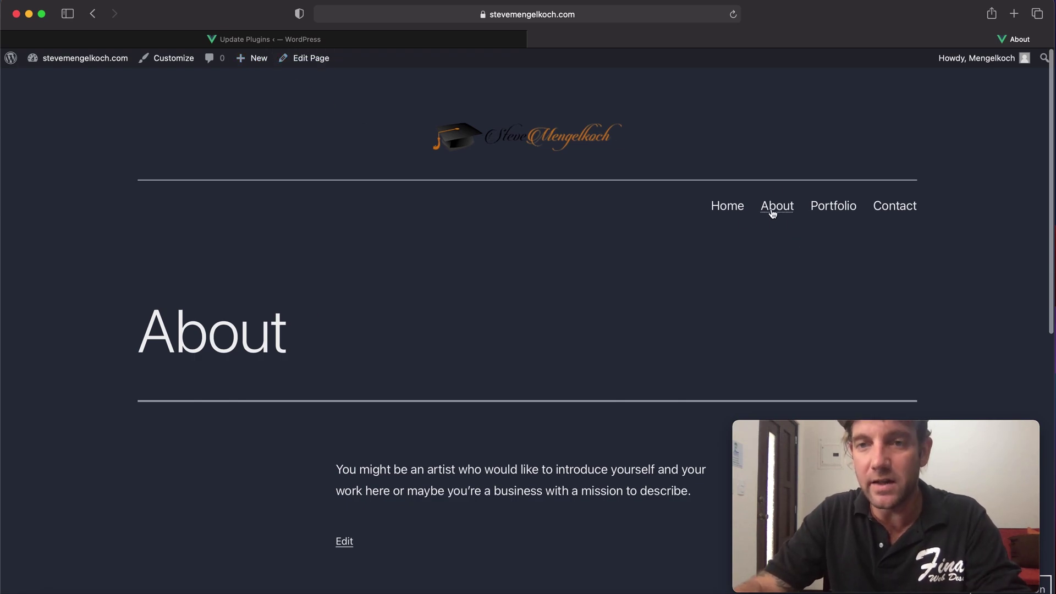
scroll(613, 224, down, 10)
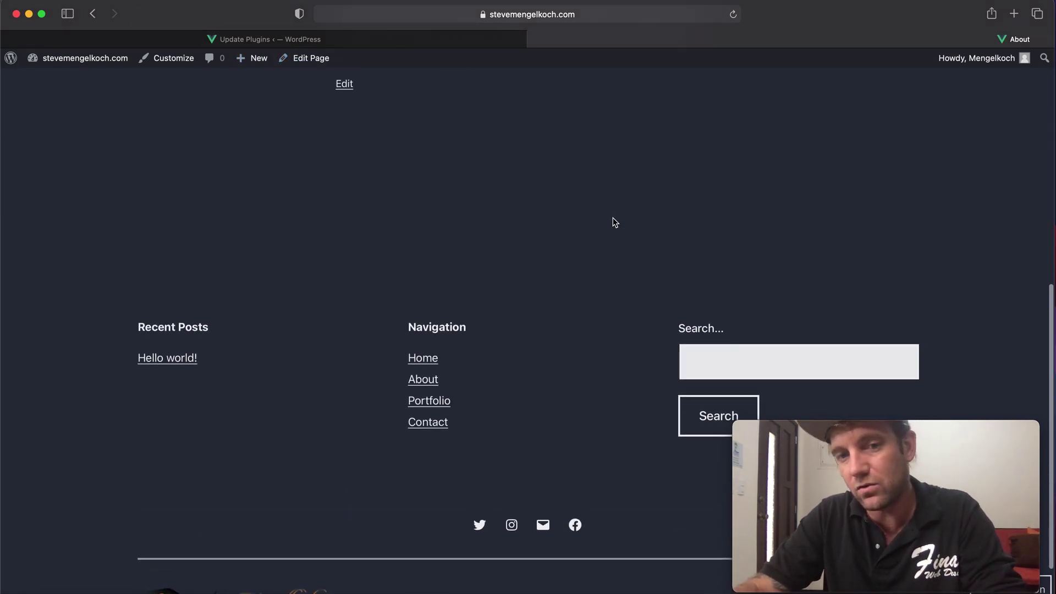
scroll(614, 222, up, 8)
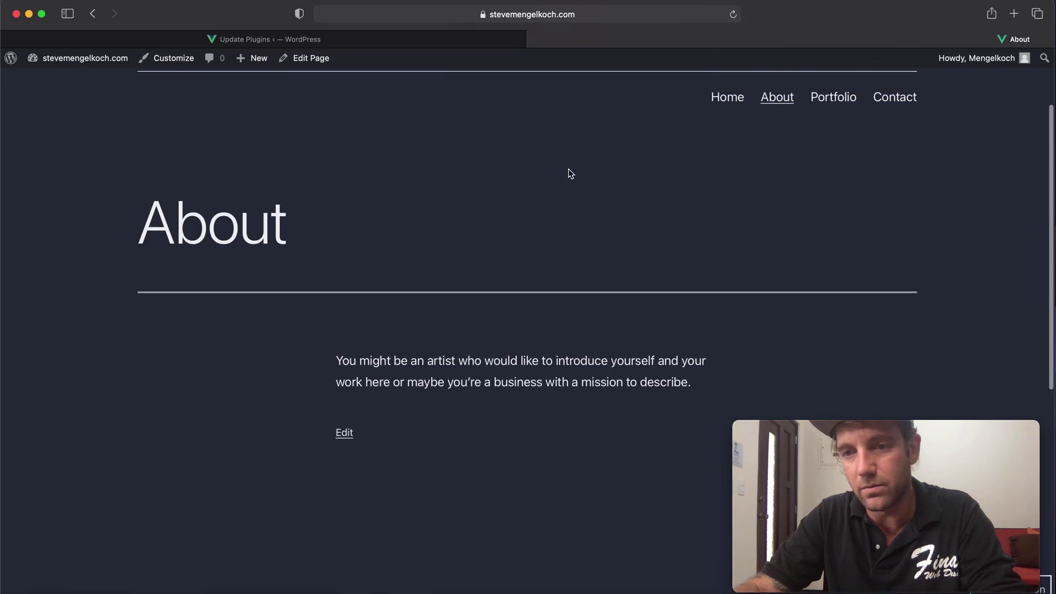
scroll(570, 174, up, 3)
scroll(784, 189, down, 2)
scroll(671, 186, up, 1)
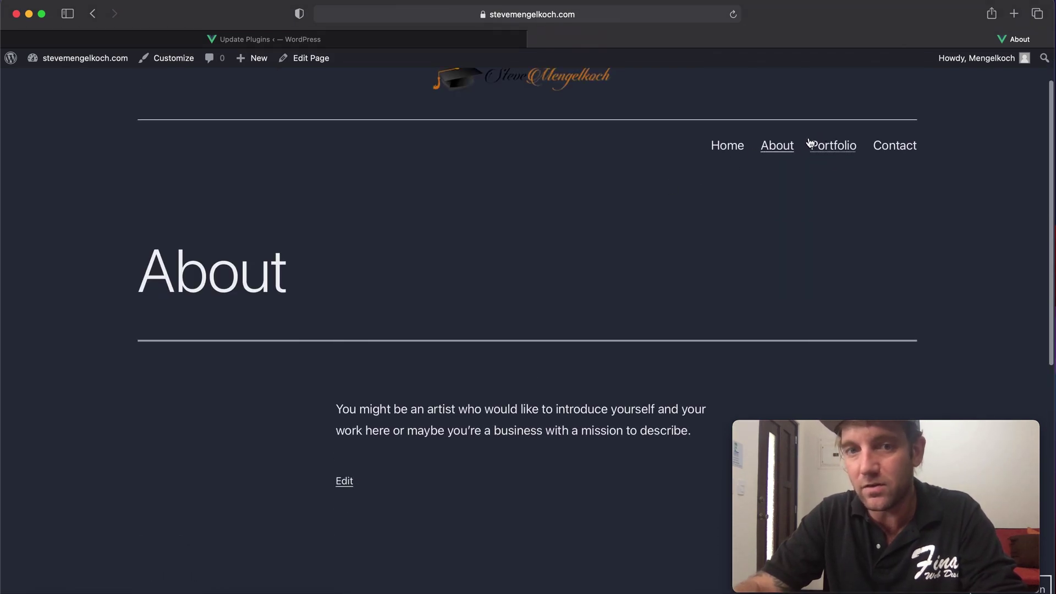
click(892, 149)
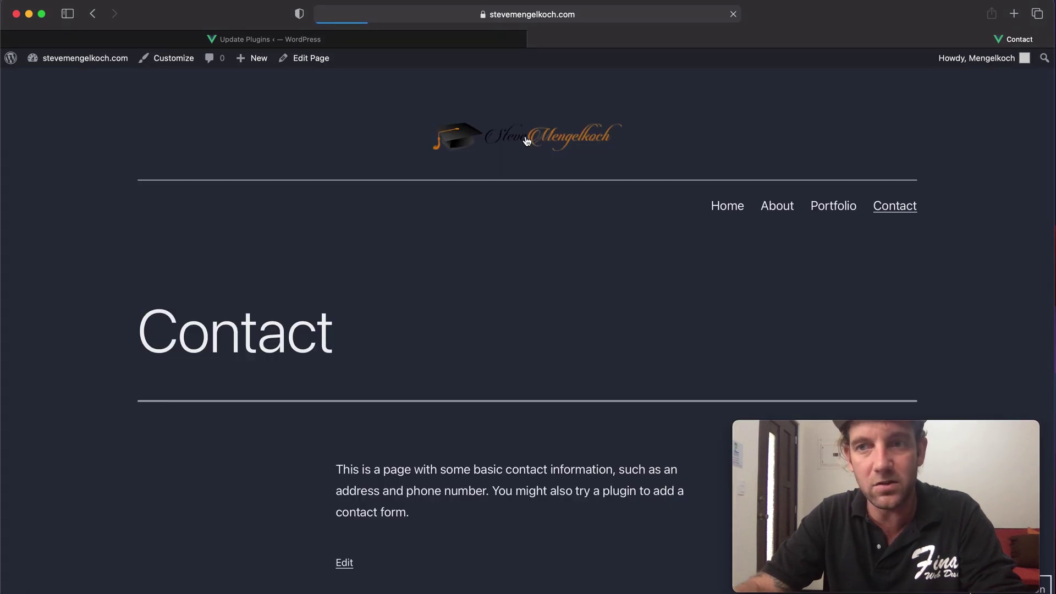
scroll(519, 142, down, 4)
scroll(521, 143, down, 7)
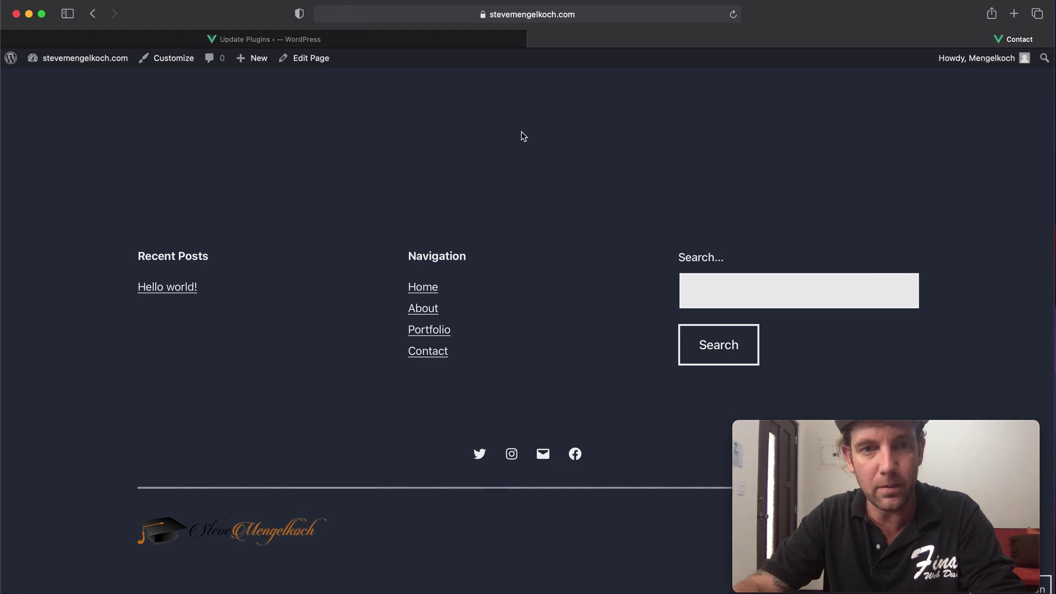
scroll(525, 135, up, 2)
scroll(533, 136, up, 8)
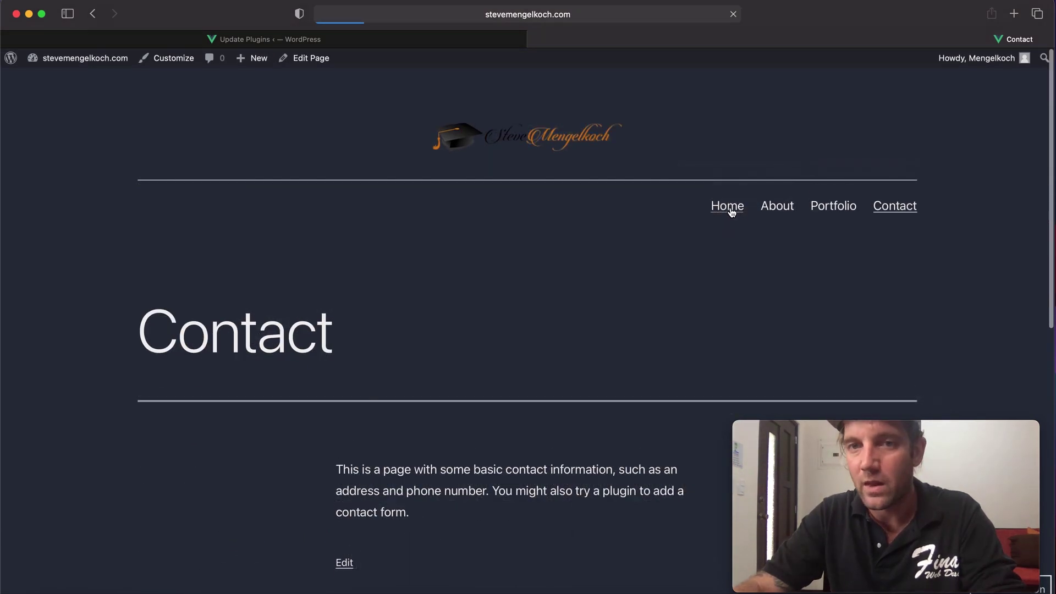
- Open Home from the menu and scroll through the homepage sections before returning toward the top
click(723, 212)
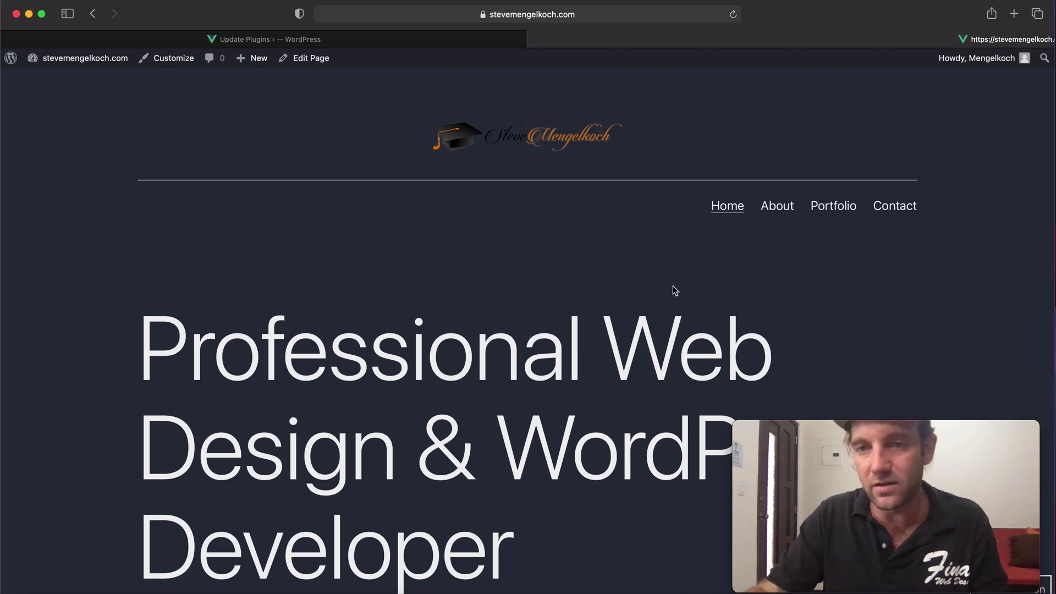
scroll(675, 287, down, 15)
scroll(674, 283, down, 5)
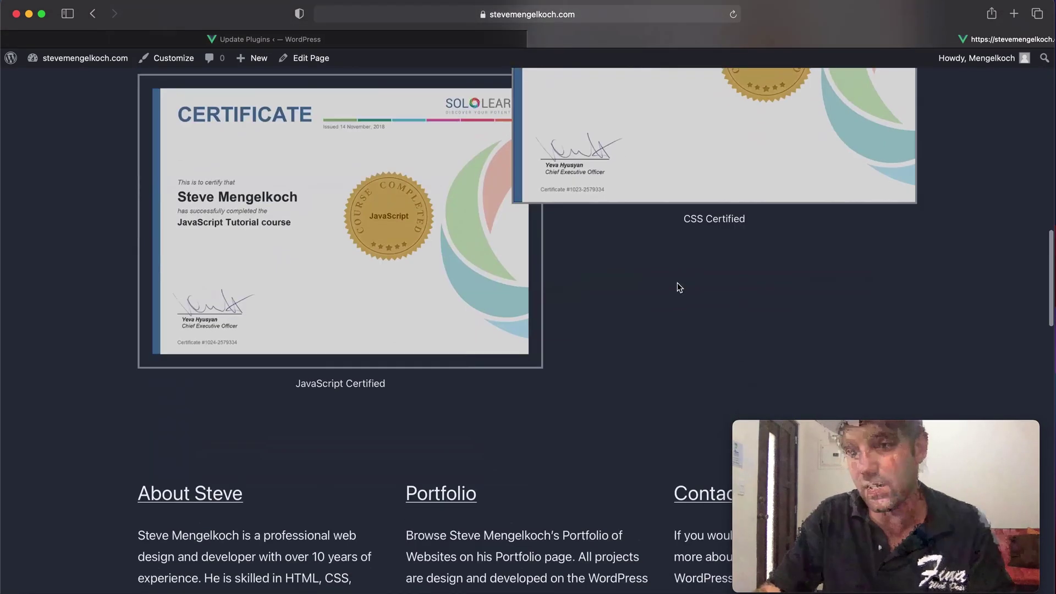
scroll(657, 292, down, 20)
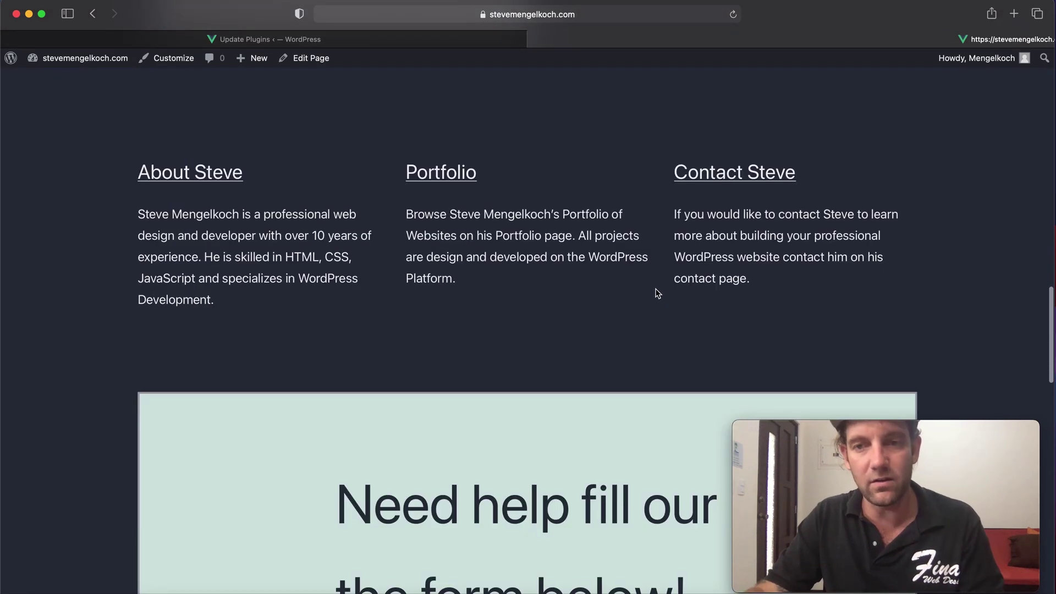
scroll(657, 294, up, 20)
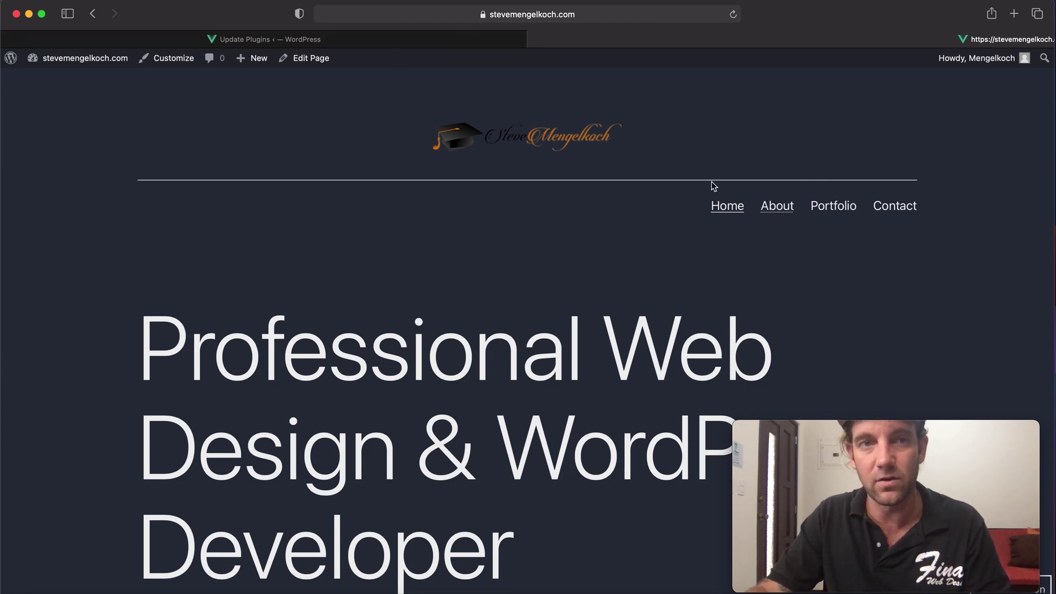
- In the admin tab, open the About page in the editor from Pages, then return to the live site
click(409, 46)
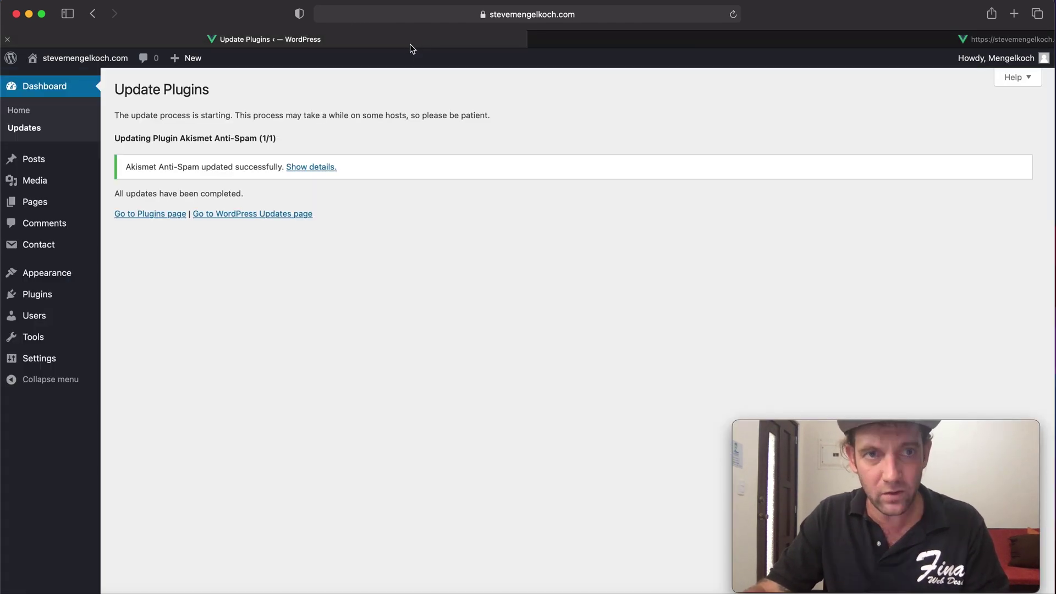
click(30, 167)
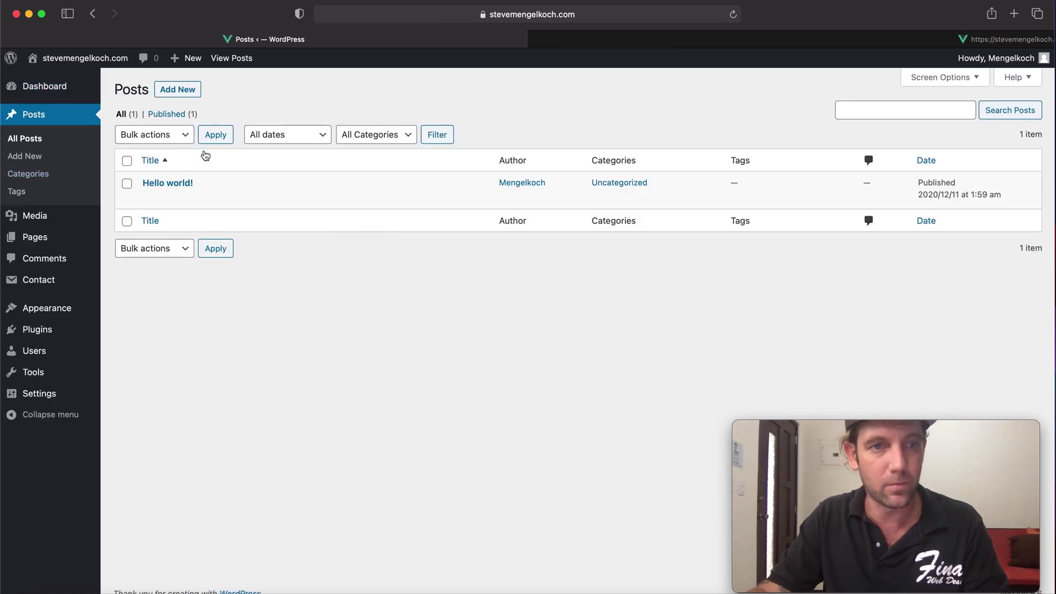
click(33, 237)
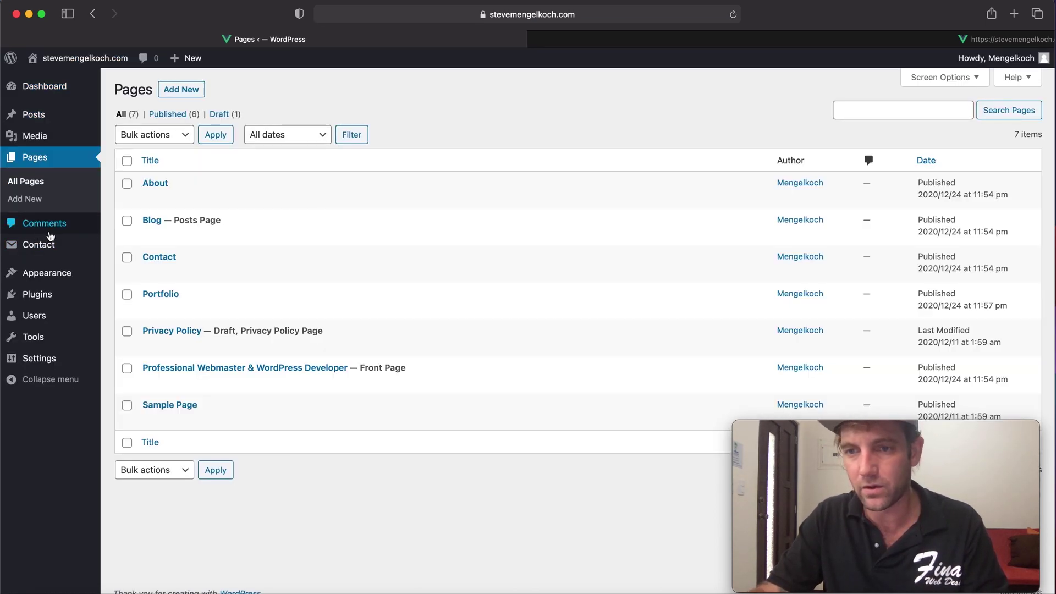
mouse_move(191, 278)
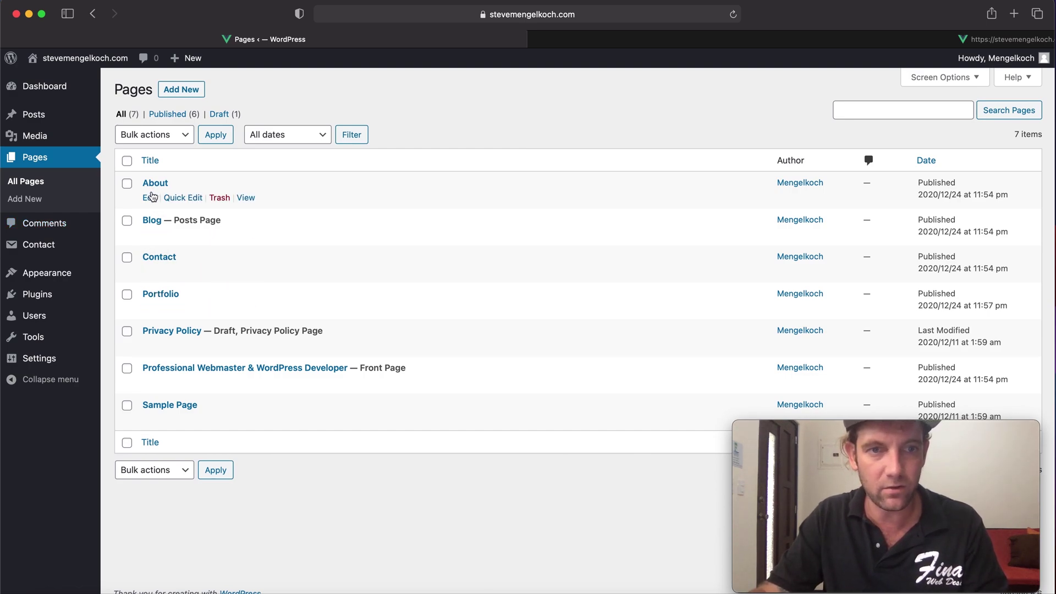
click(150, 198)
click(608, 36)
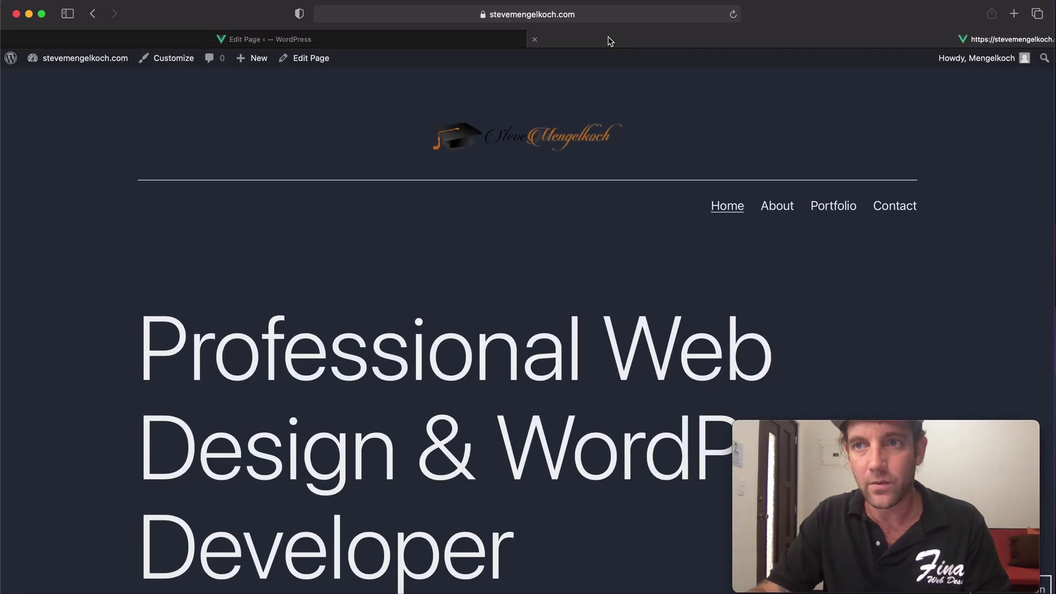
- Select the professional bio paragraph in the homepage's About section to copy it
scroll(418, 159, down, 20)
scroll(408, 177, up, 12)
scroll(412, 175, up, 9)
scroll(413, 172, down, 2)
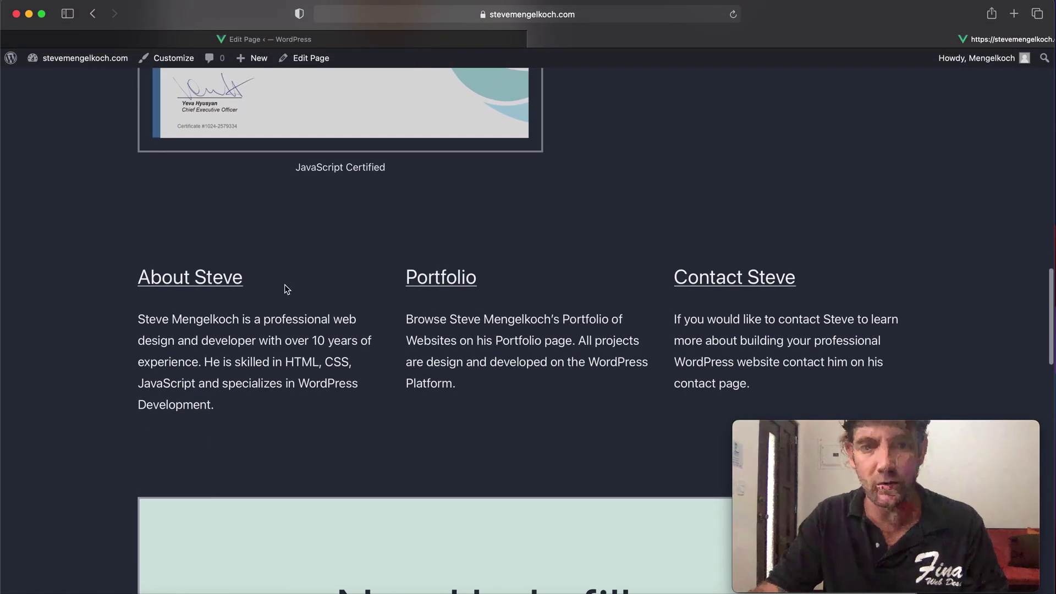
triple_click(246, 354)
key(super+c)
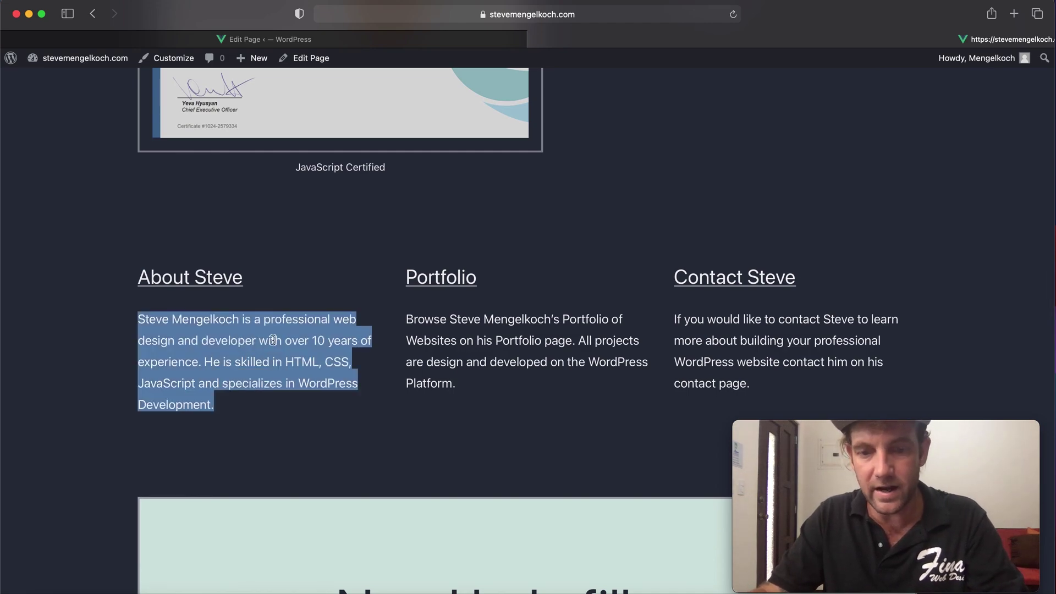
- In the About page editor, paste the bio over the placeholder intro paragraph
click(283, 38)
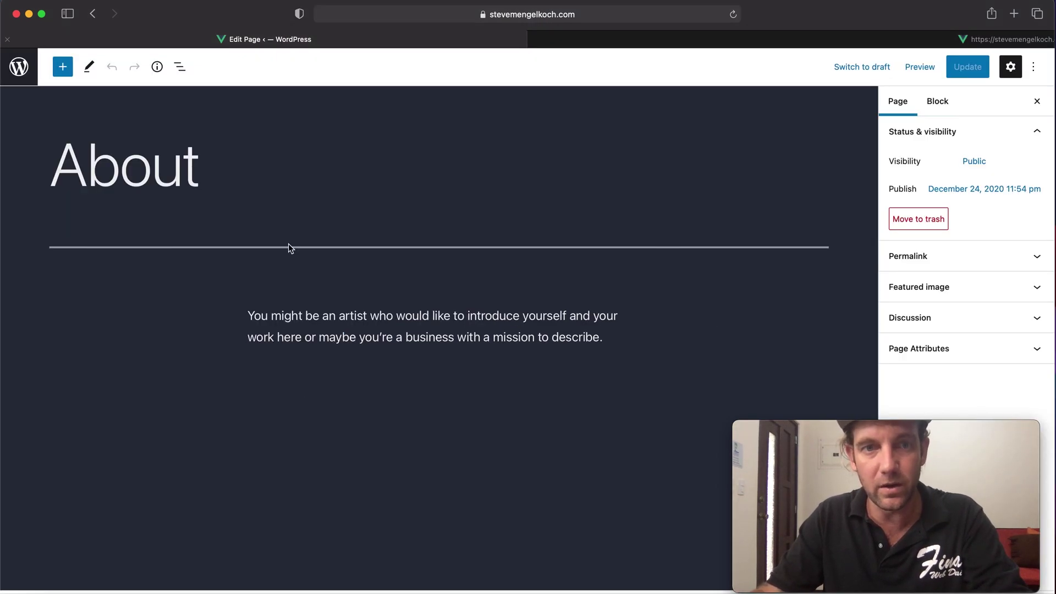
click(287, 319)
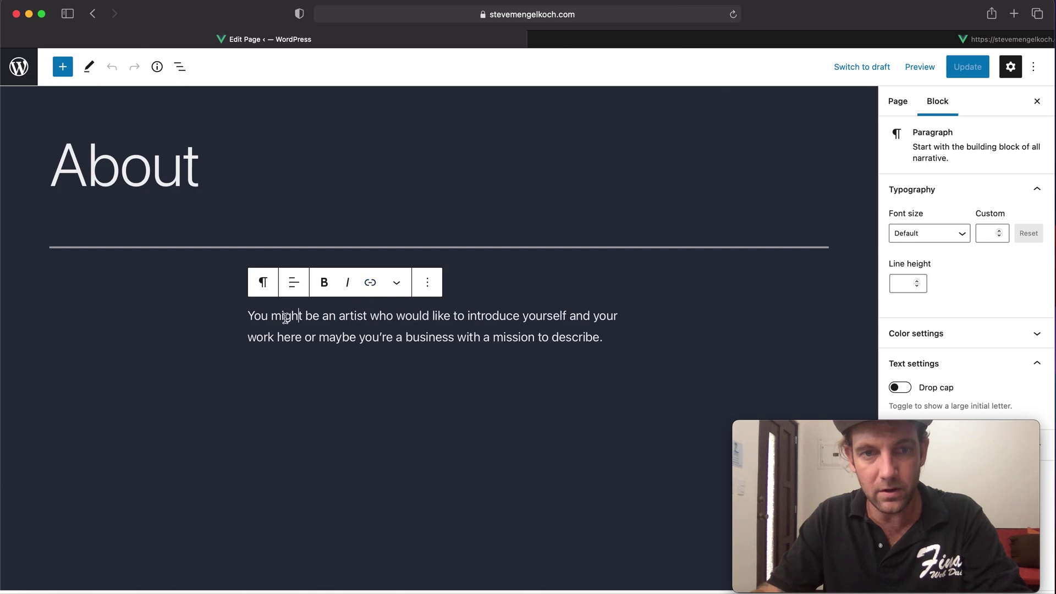
triple_click(303, 328)
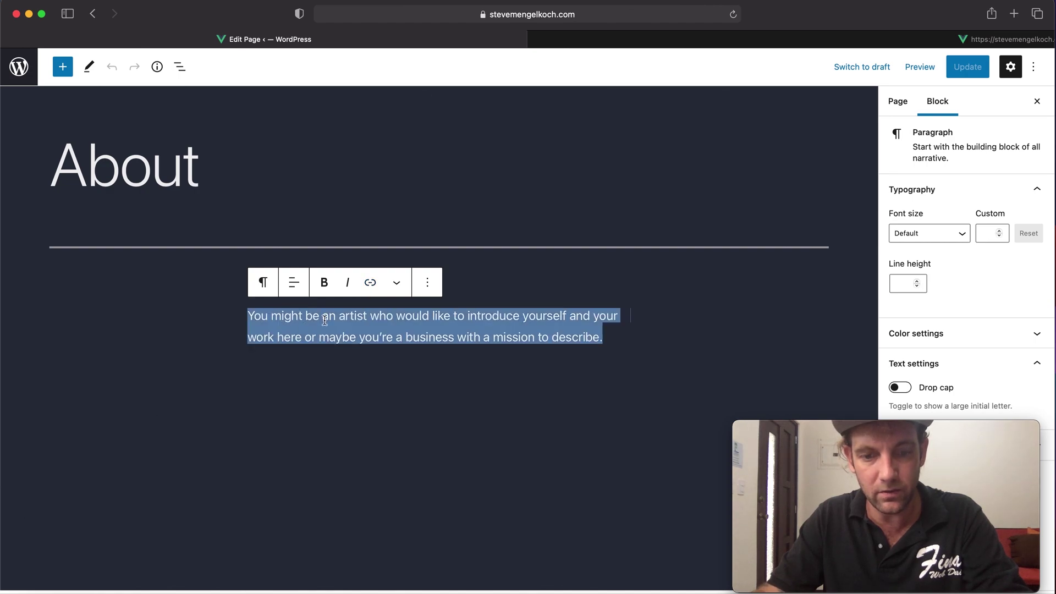
key(super+v)
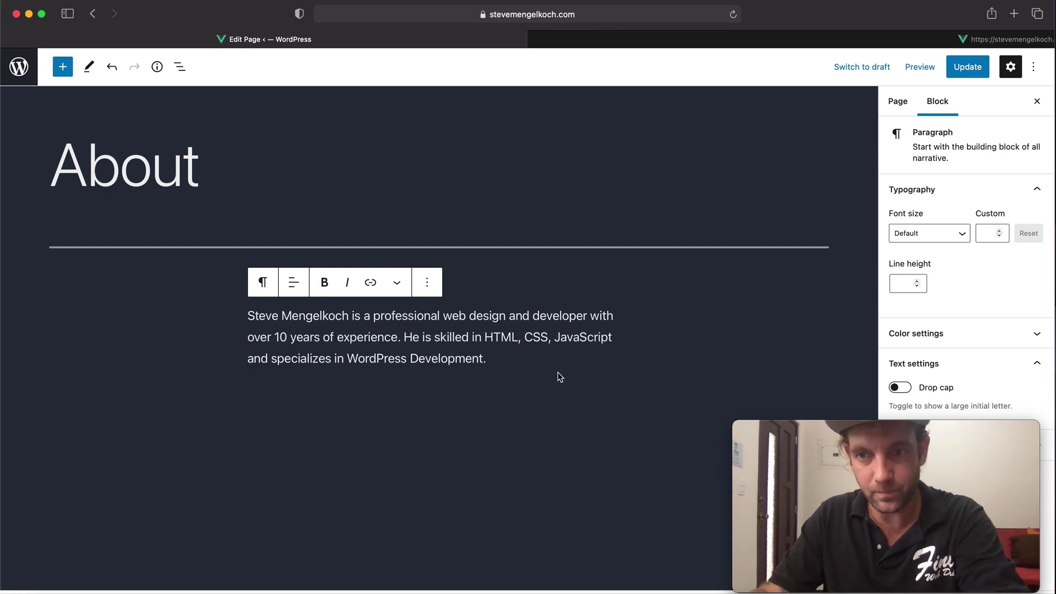
click(320, 382)
scroll(317, 384, down, 1)
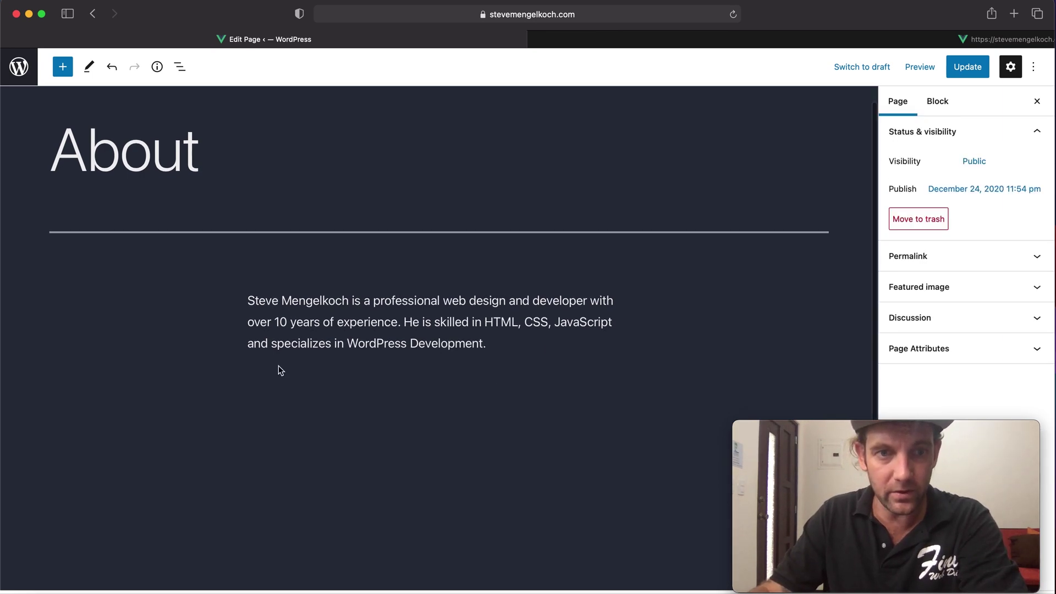
- Insert an Image block below the bio paragraph on the About page
click(487, 346)
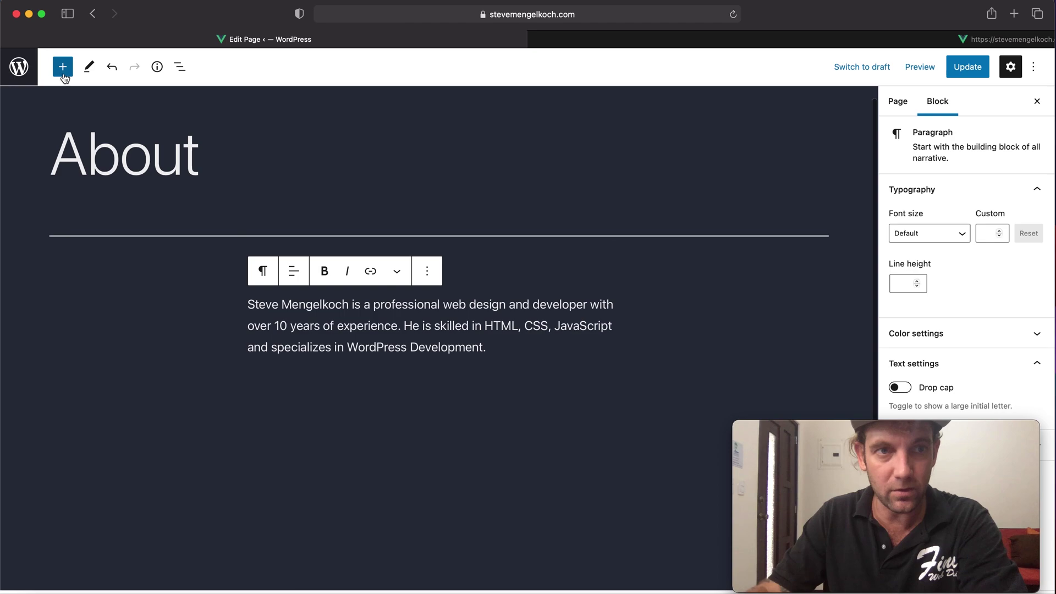
click(62, 67)
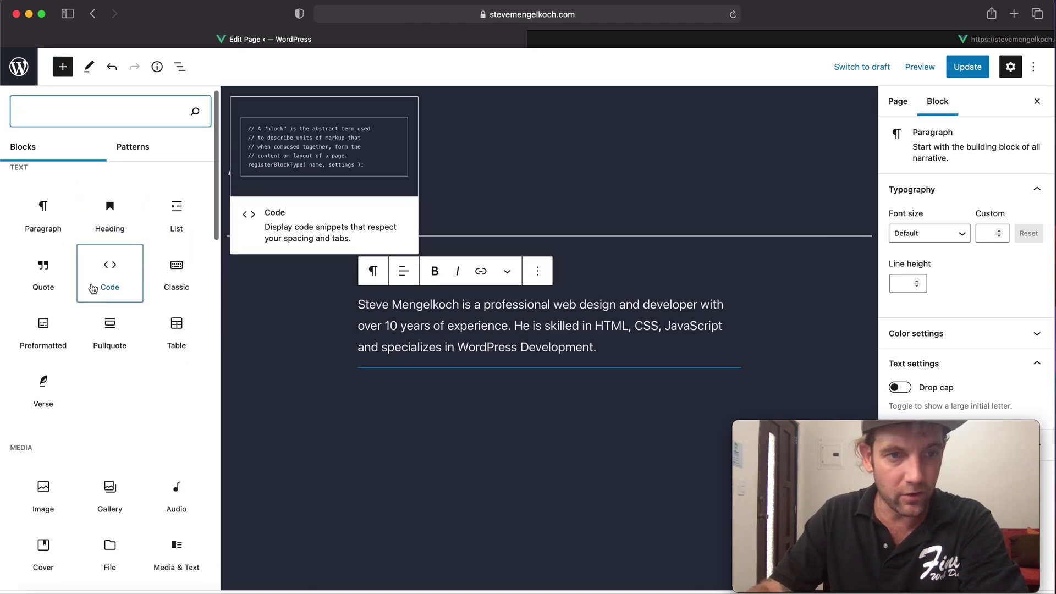
scroll(95, 289, down, 2)
scroll(94, 288, down, 3)
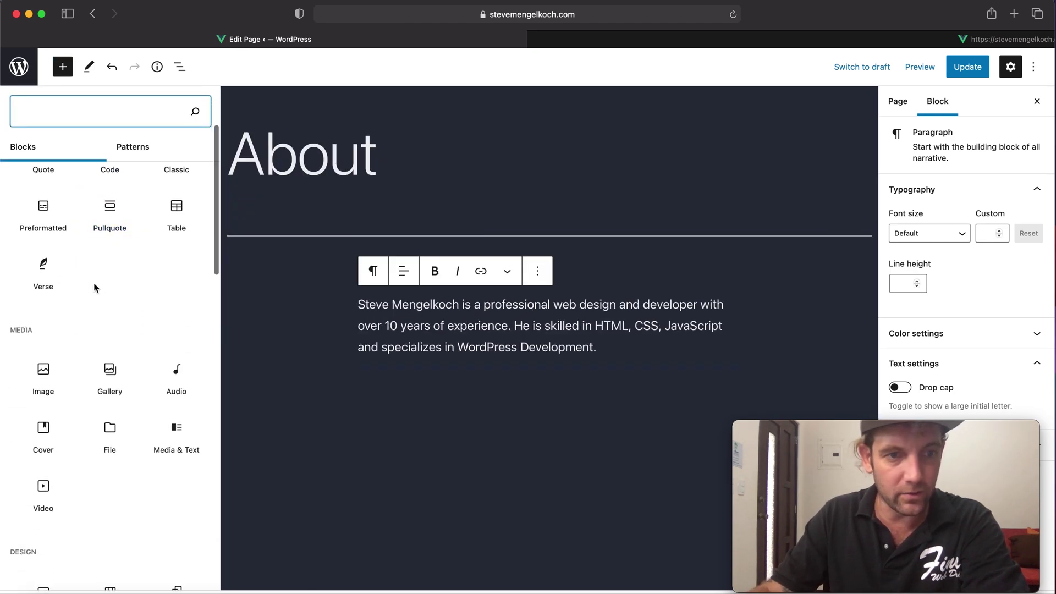
click(44, 381)
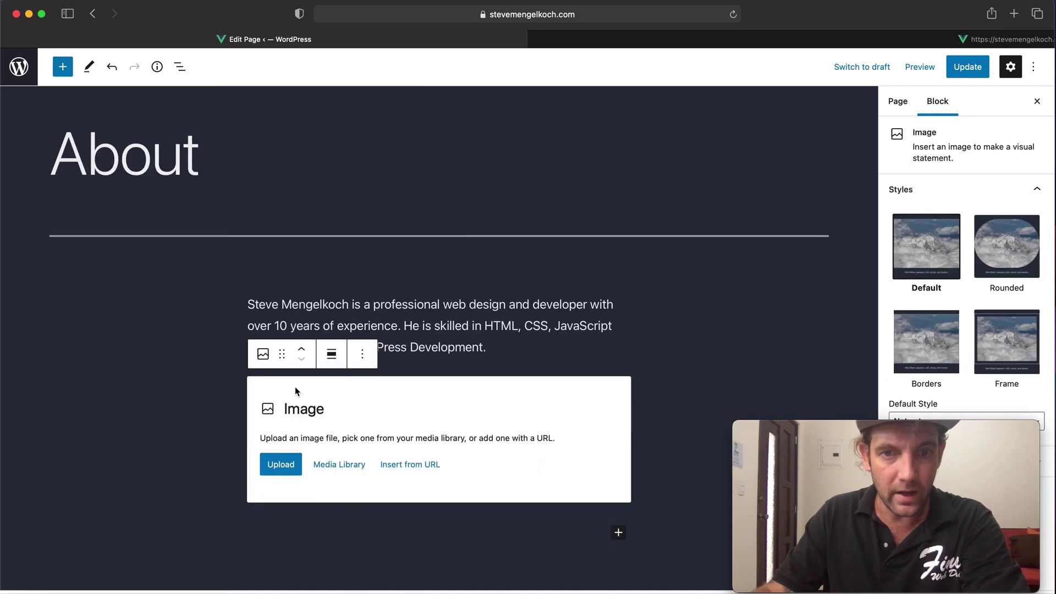
- Upload steve-mengelkoch.jpg from the SteveMengelkoch.com folder into the image block
click(289, 468)
click(342, 346)
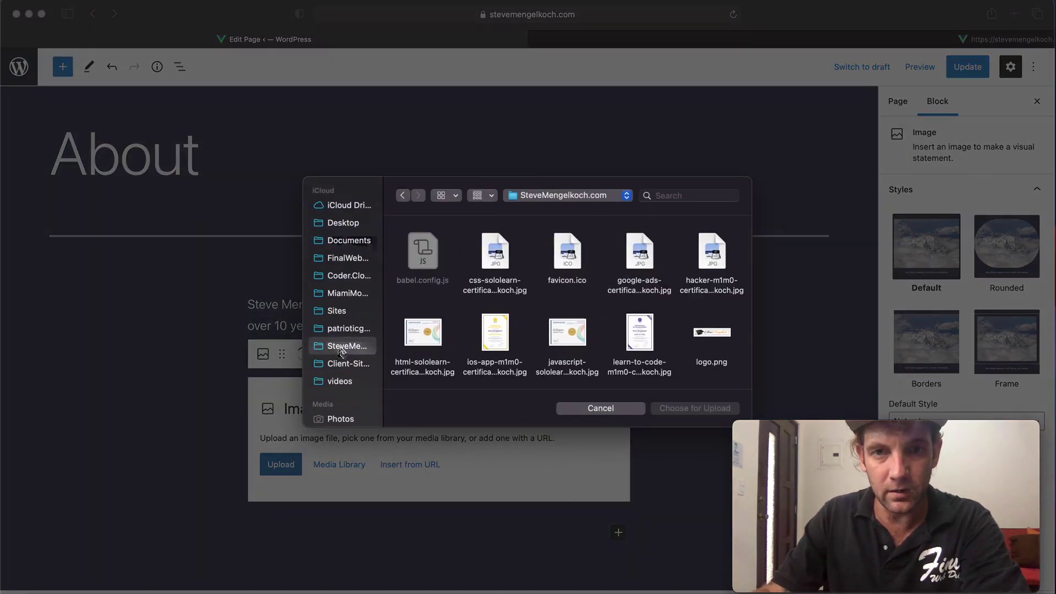
scroll(627, 314, down, 3)
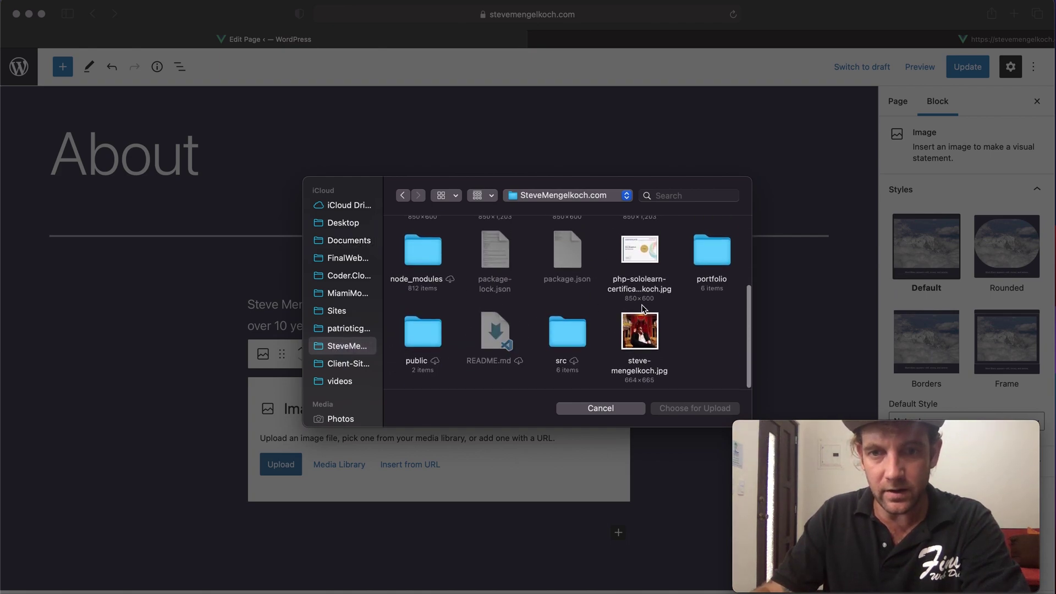
click(637, 327)
click(695, 407)
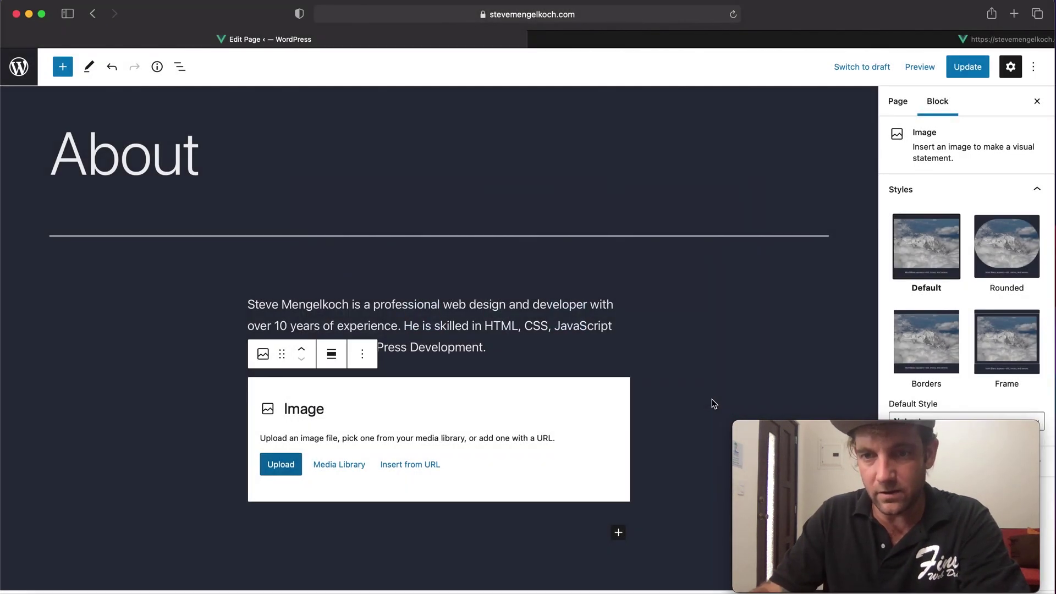
scroll(400, 358, down, 2)
scroll(297, 374, down, 4)
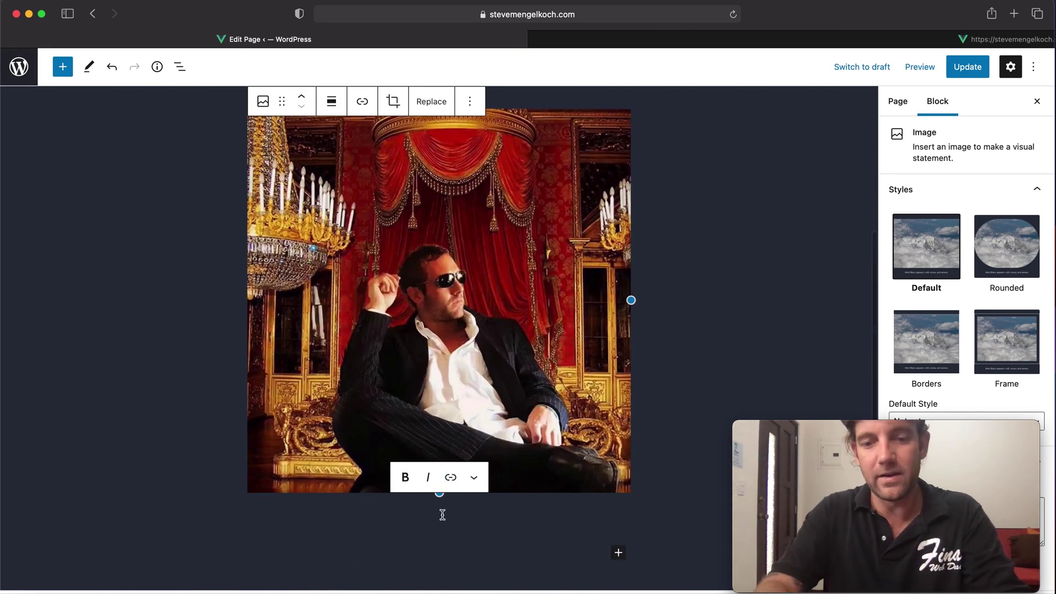
- Caption the portrait with the owner's name and 'Professional Webmaster', then update the About page
text(Steve M)
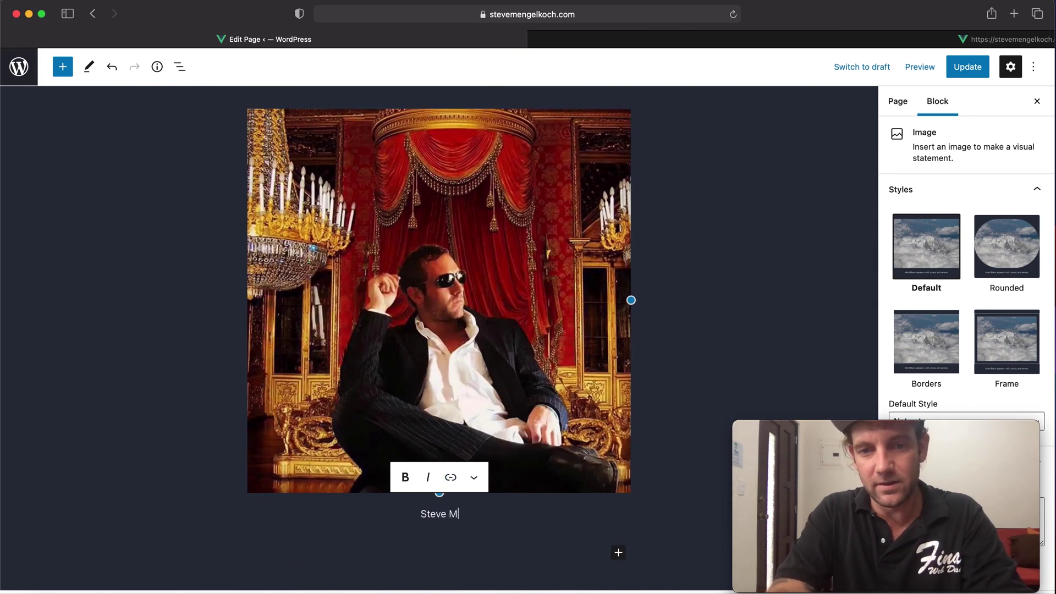
text(engelkoch)
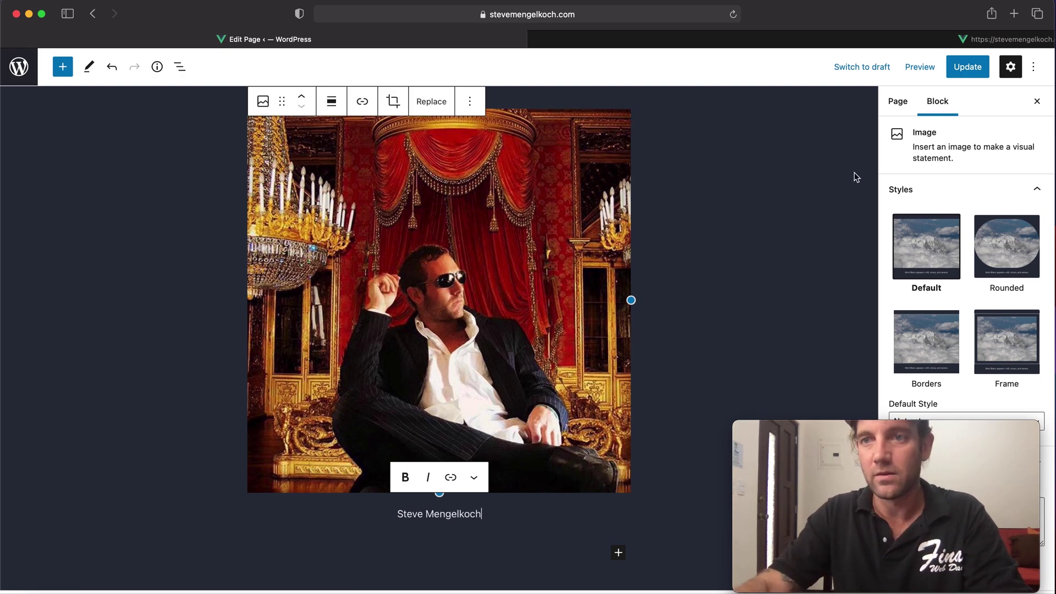
text( PRof)
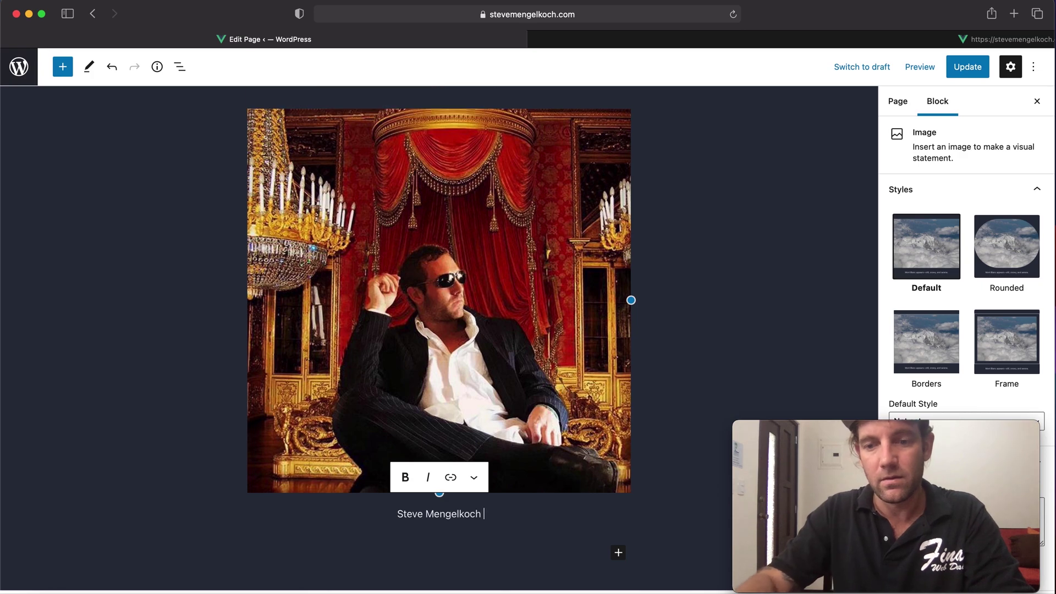
key(BackSpace)
key(BackSpace)
key(BackSpace)
text(rofessional Web)
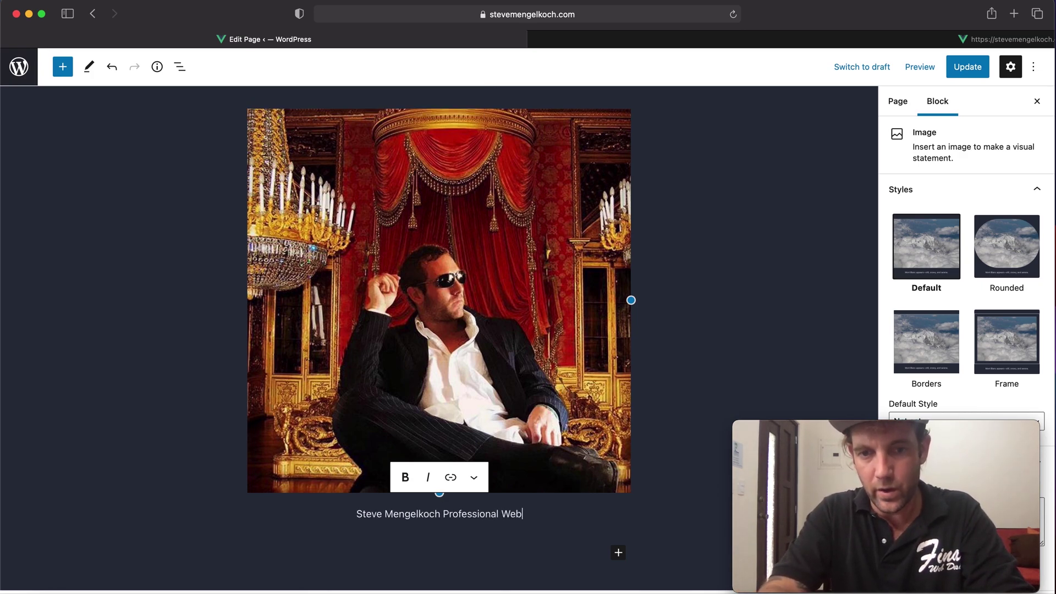
text(master)
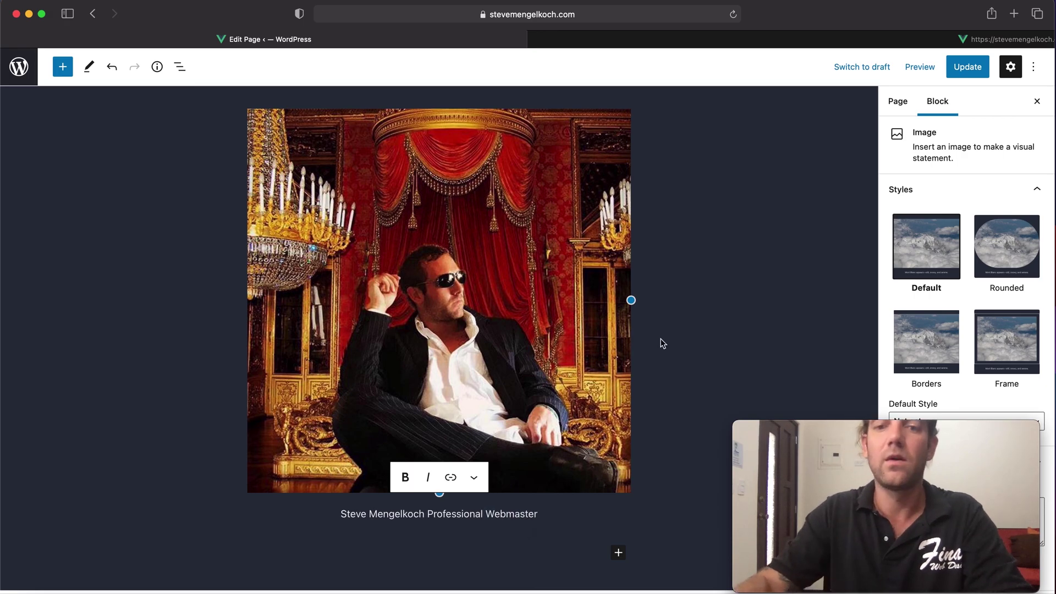
scroll(676, 318, down, 5)
click(967, 67)
scroll(752, 165, up, 10)
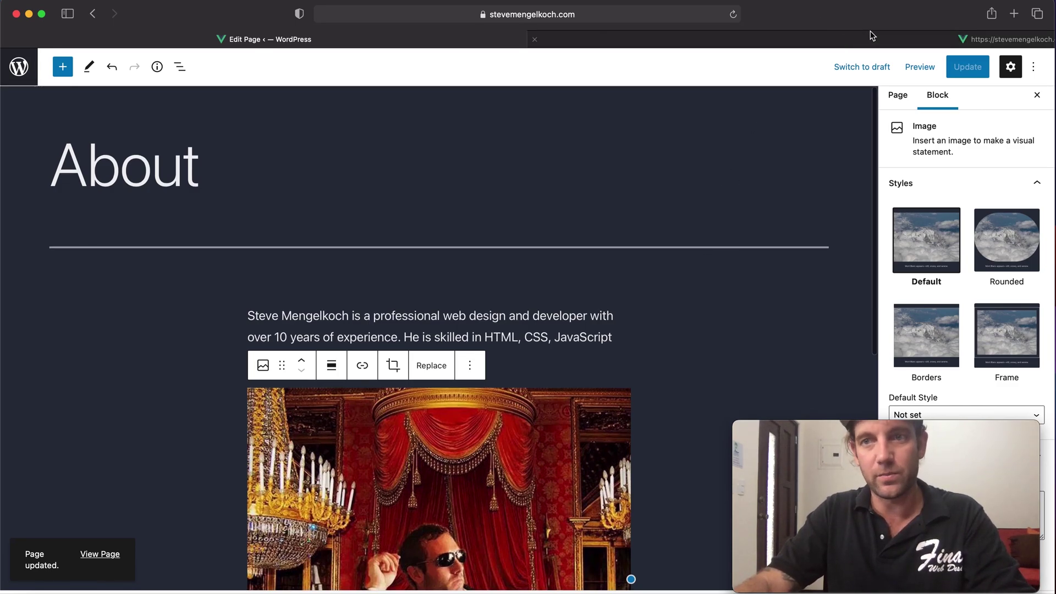
- Reload the live About page to check the captioned portrait, then open Portfolio from the menu
click(971, 41)
scroll(385, 110, up, 5)
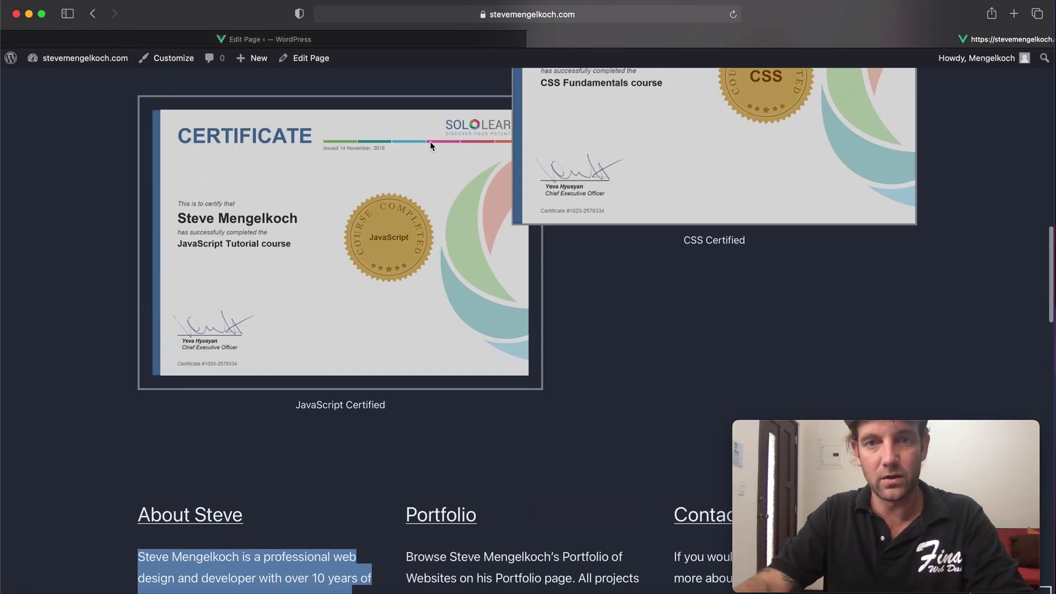
scroll(398, 196, down, 6)
key(super+r)
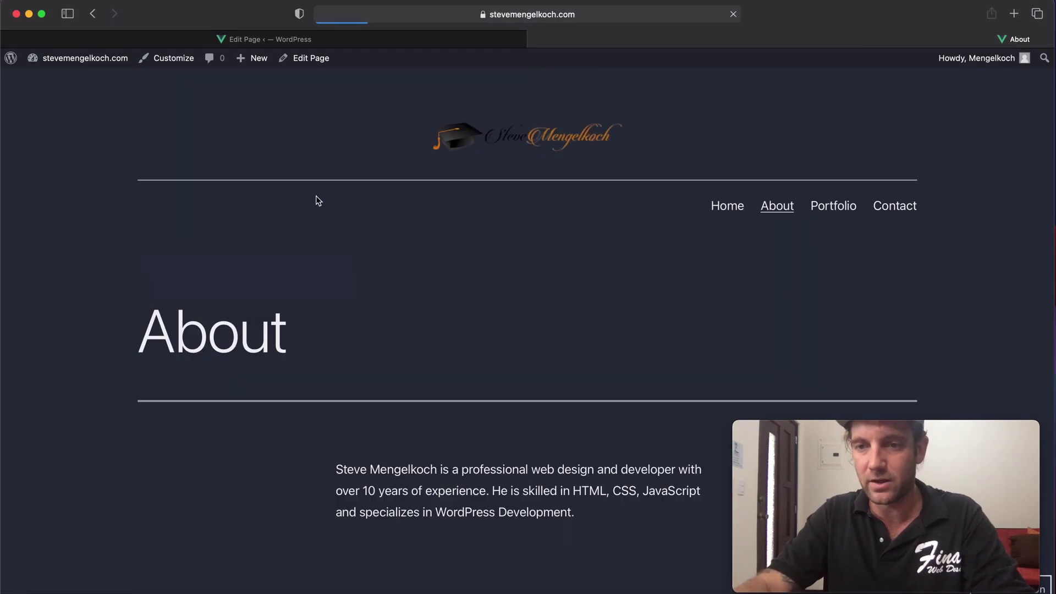
scroll(228, 196, down, 8)
scroll(227, 194, down, 4)
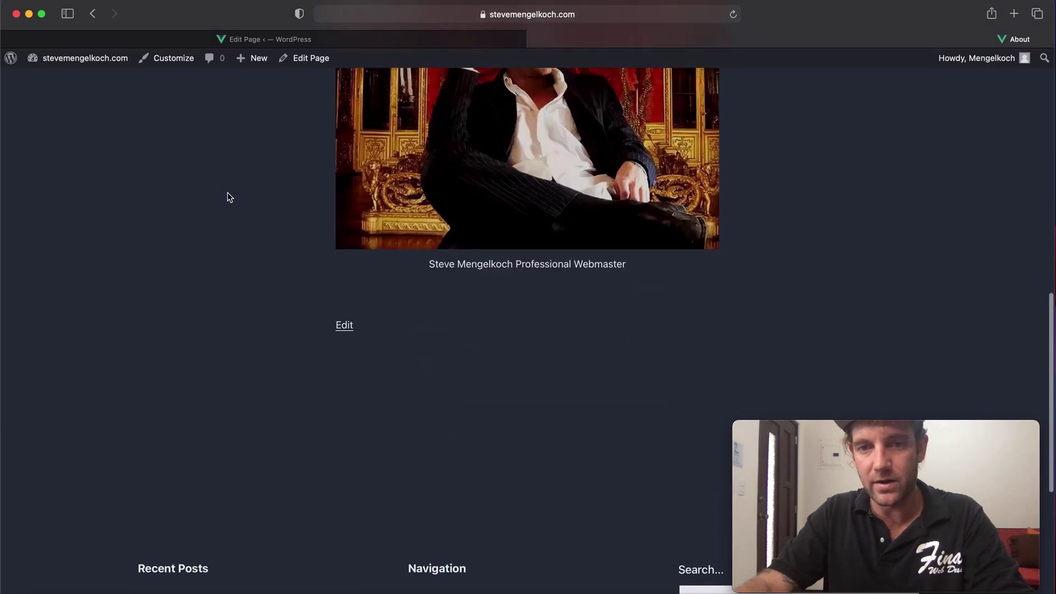
scroll(229, 197, up, 10)
scroll(258, 230, down, 10)
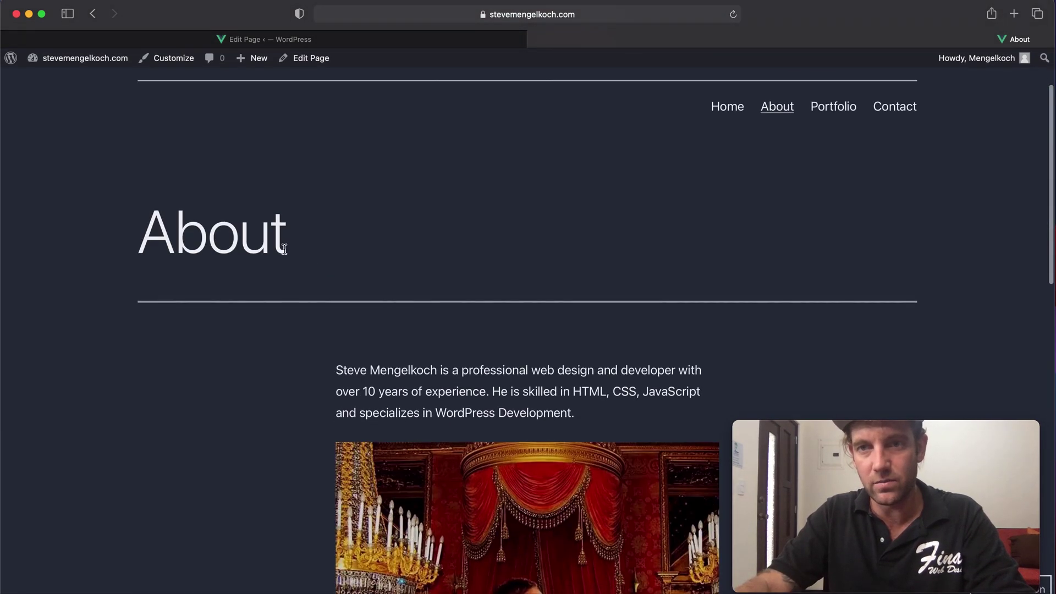
scroll(251, 222, up, 6)
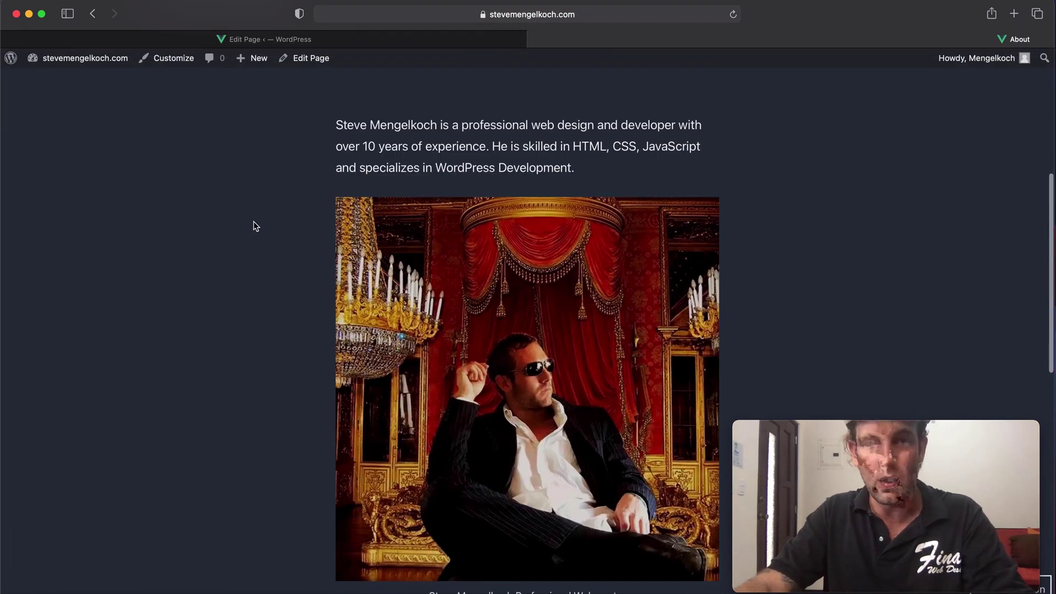
scroll(615, 148, up, 6)
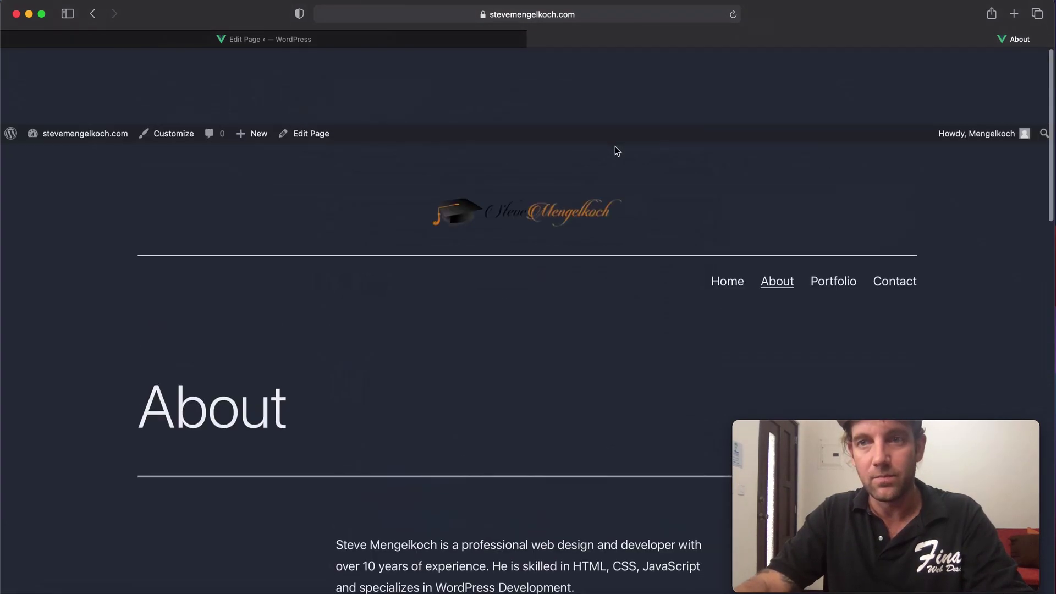
click(831, 208)
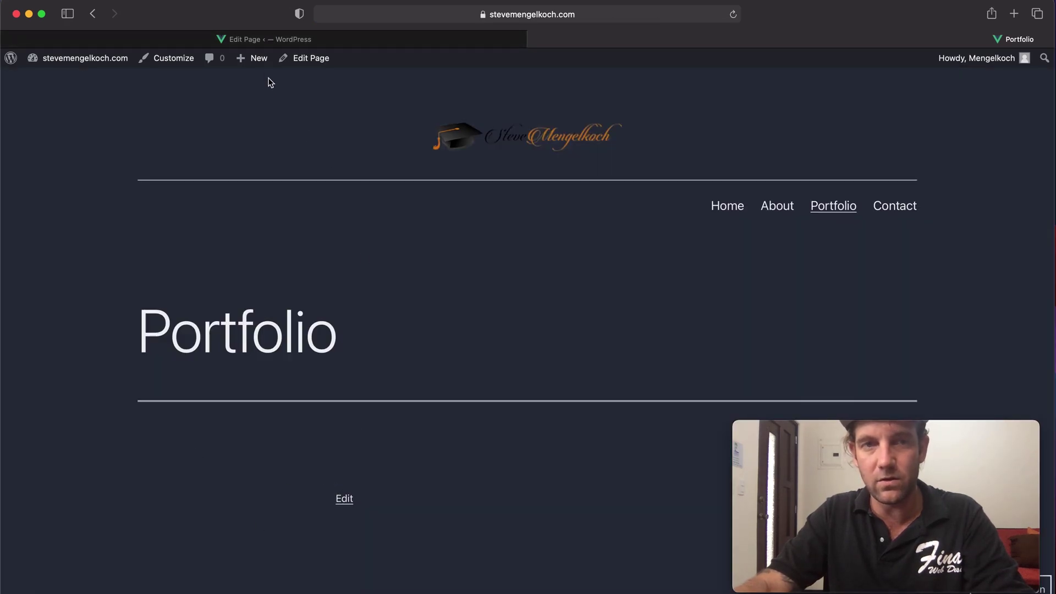
- Open the empty Portfolio page in the block editor from the Pages list and bring up the block inserter
click(260, 39)
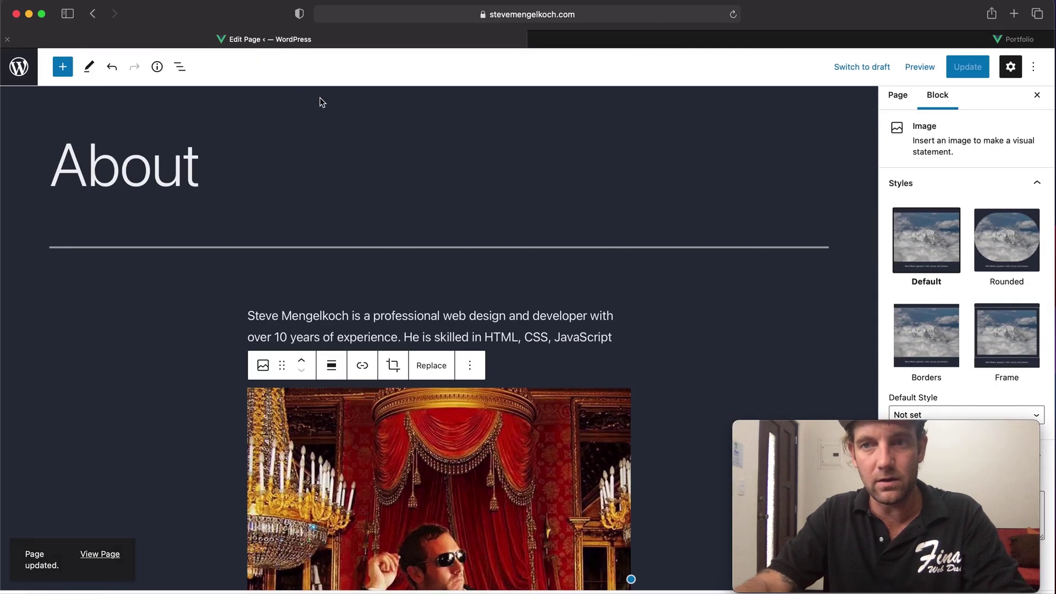
click(24, 68)
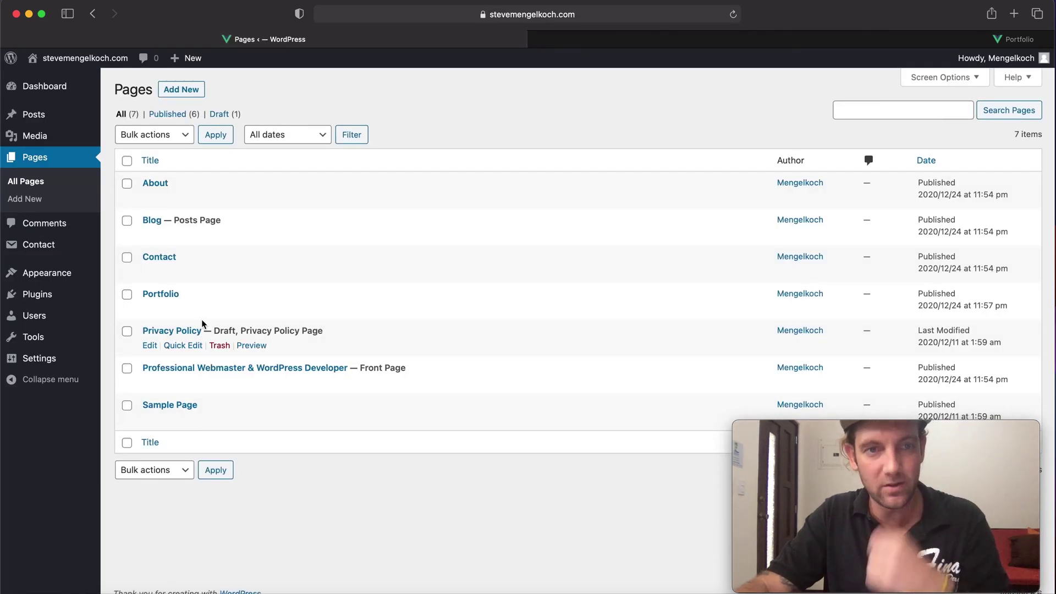
click(157, 308)
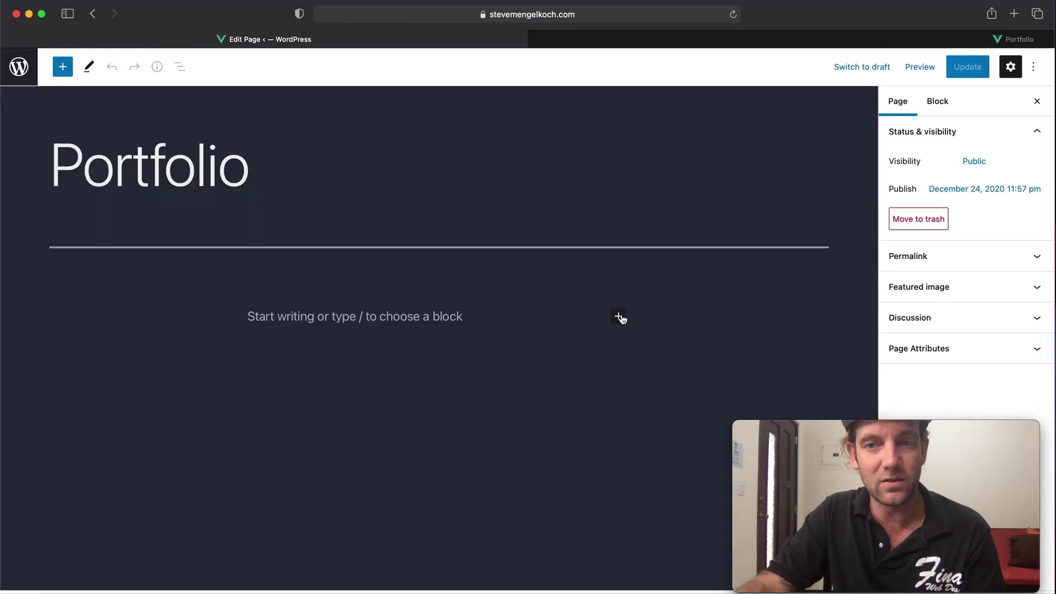
click(618, 317)
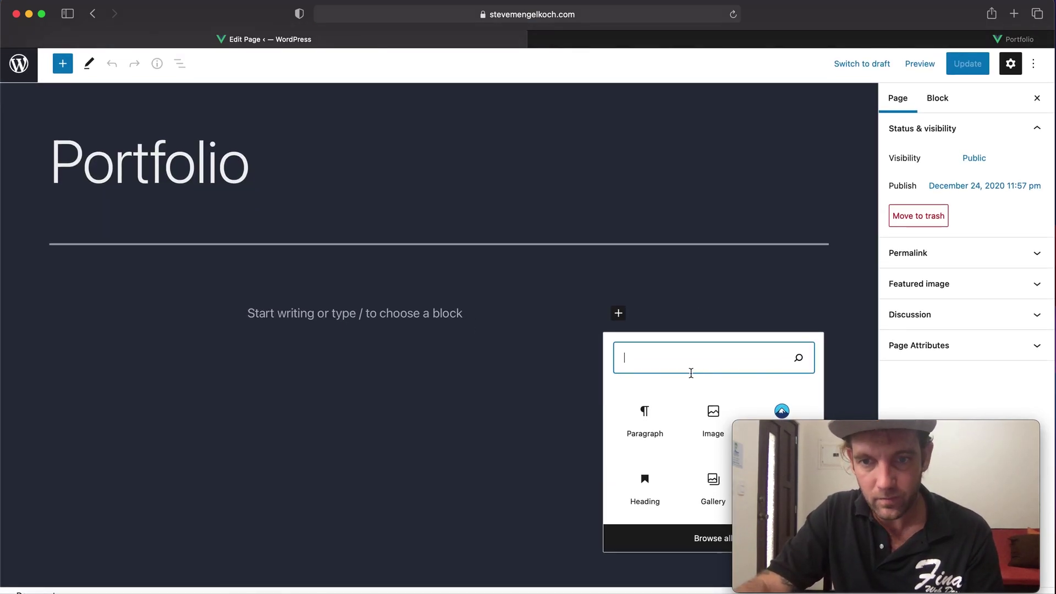
- Add a Gallery block and upload all six screenshots from the portfolio folder into it
click(708, 492)
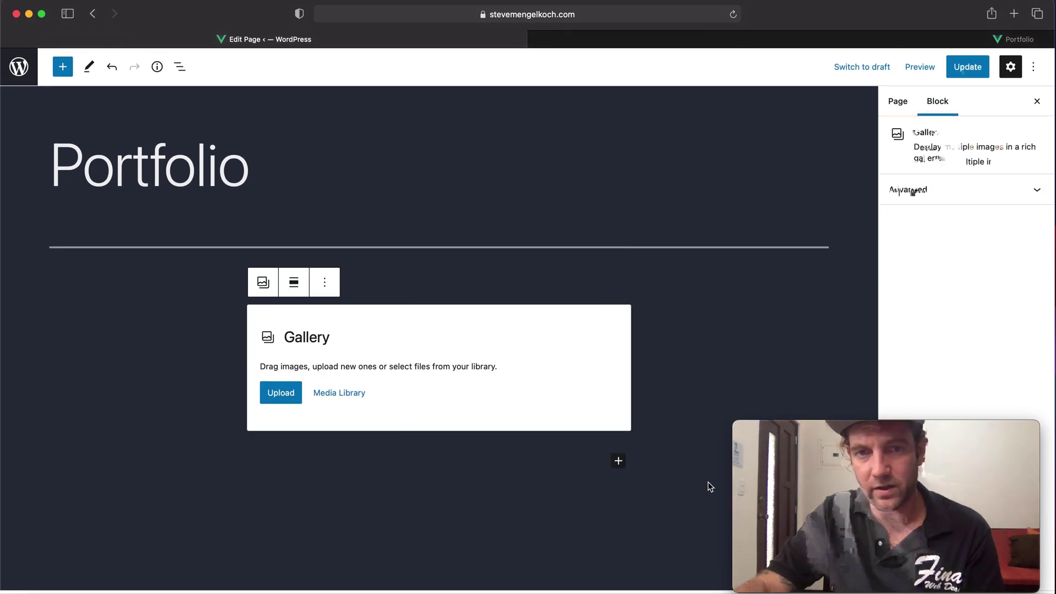
click(280, 393)
scroll(500, 345, down, 5)
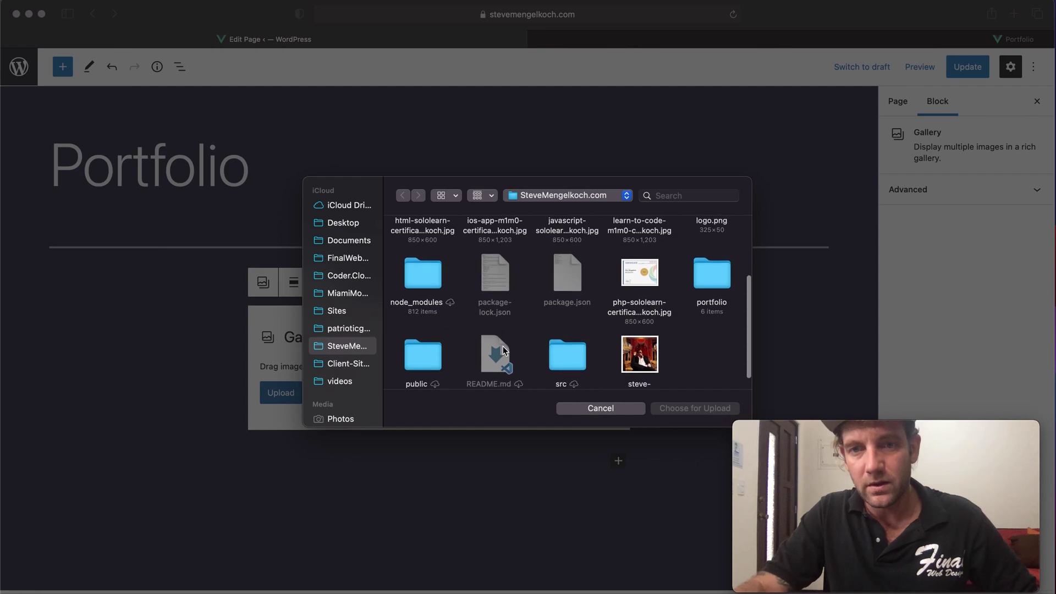
scroll(501, 346, up, 2)
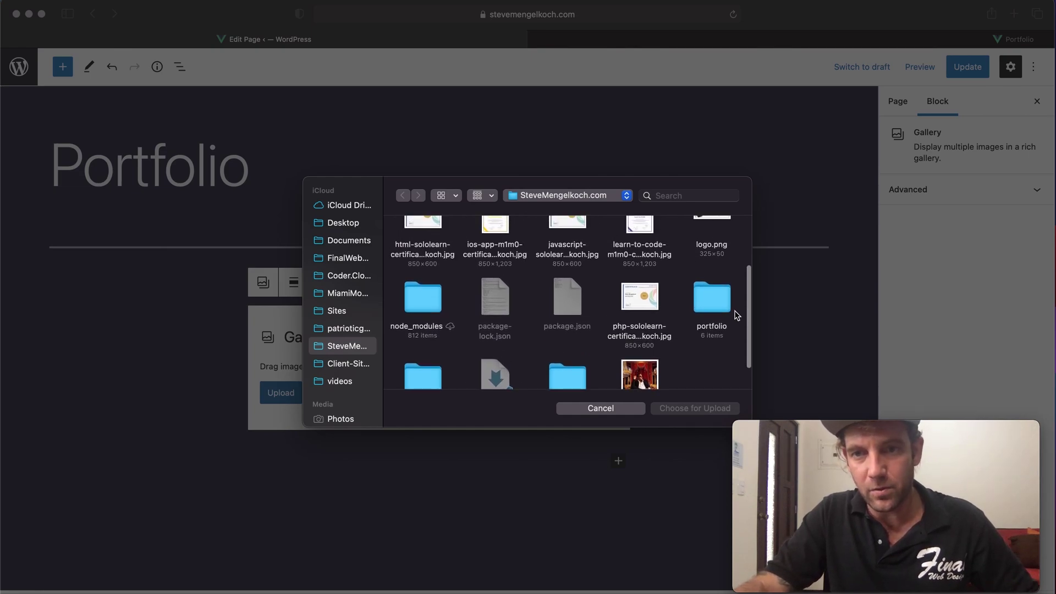
double_click(708, 304)
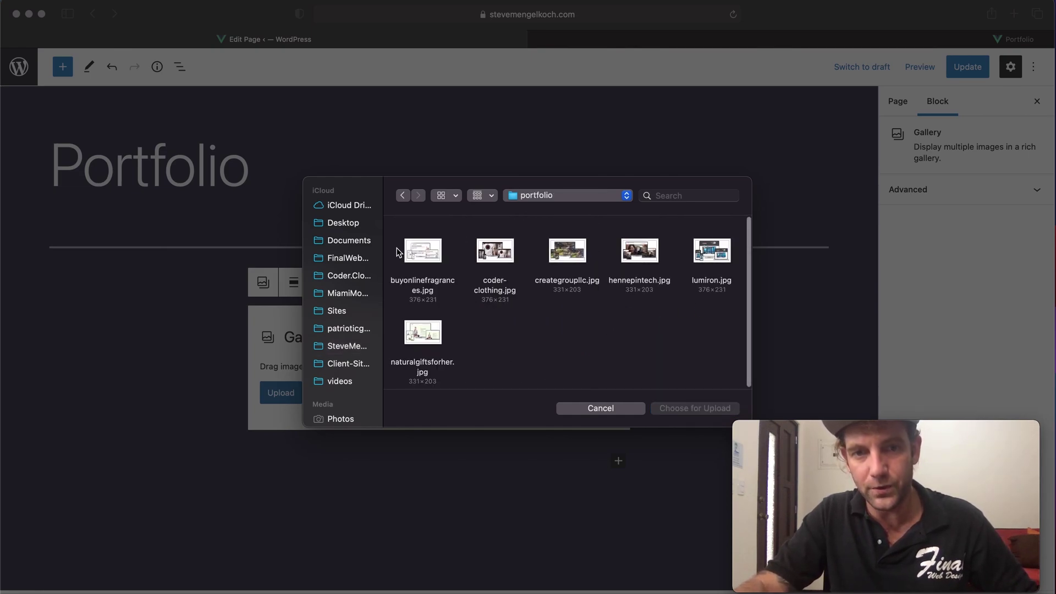
drag(397, 248, 721, 385)
click(720, 413)
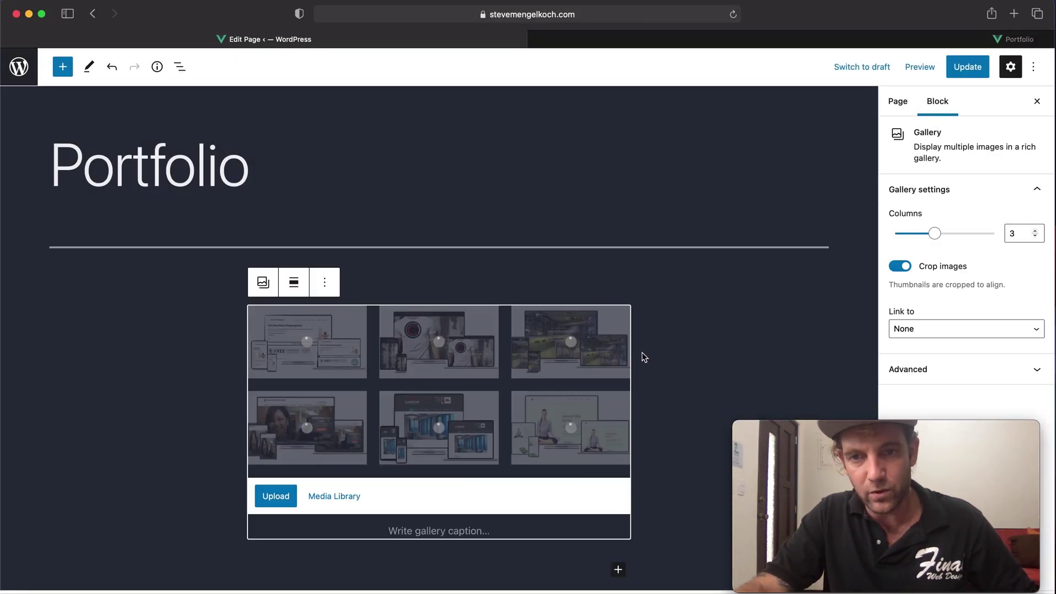
scroll(668, 385, down, 1)
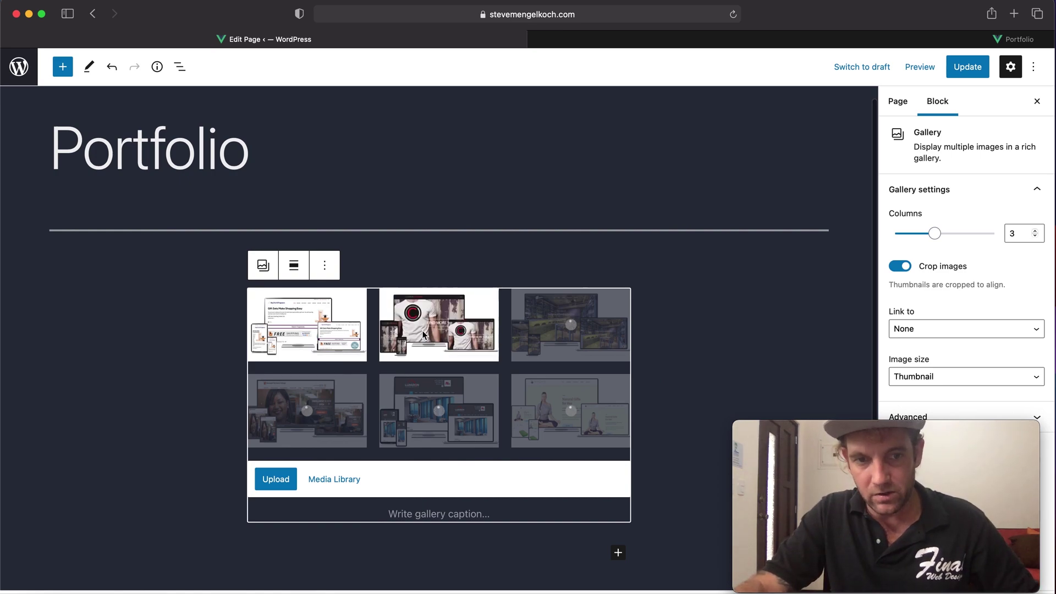
- Caption the gallery with the owner's name and 'Portfolio Gallery', then update the page
click(428, 512)
text(P)
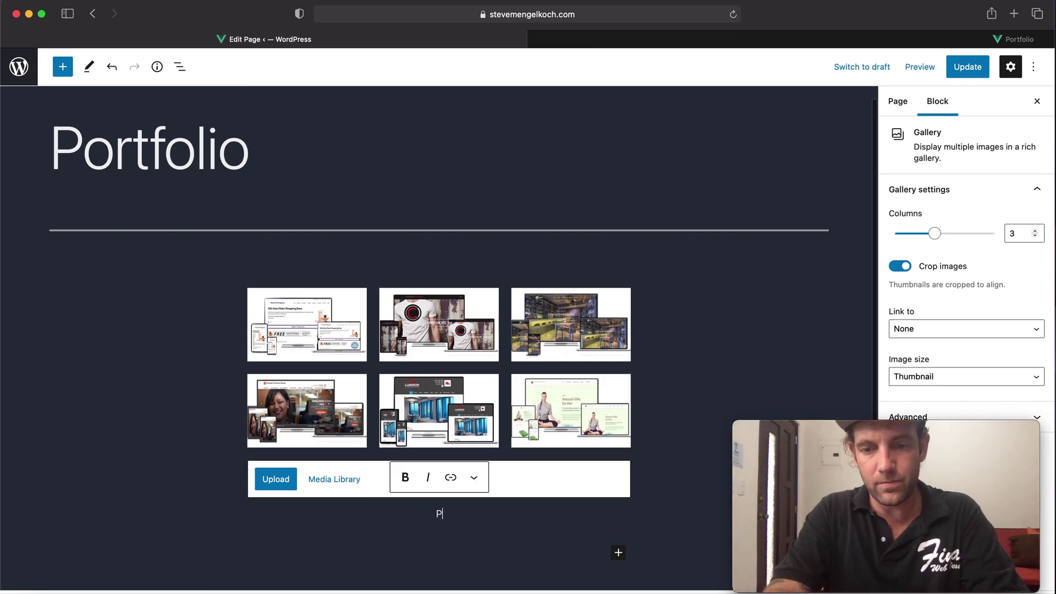
text(teve Mengelkoch Portfolio Gallery)
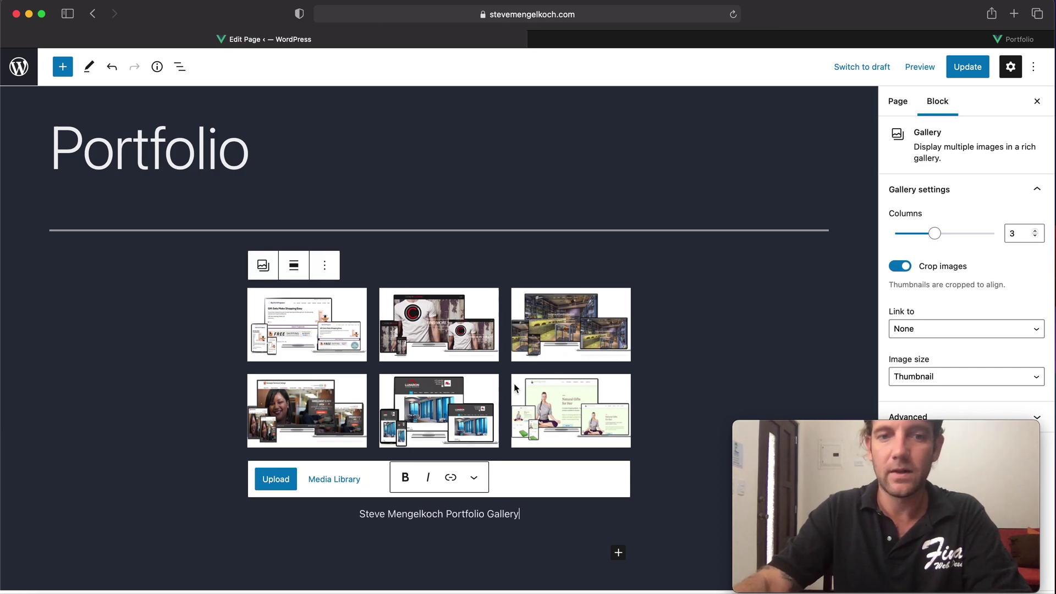
click(962, 67)
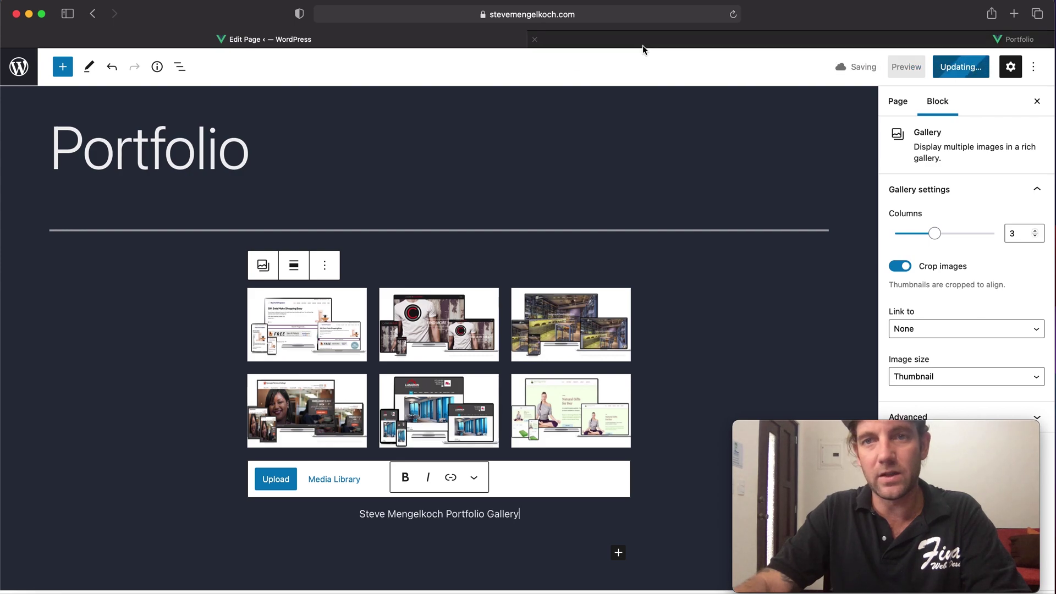
mouse_move(641, 44)
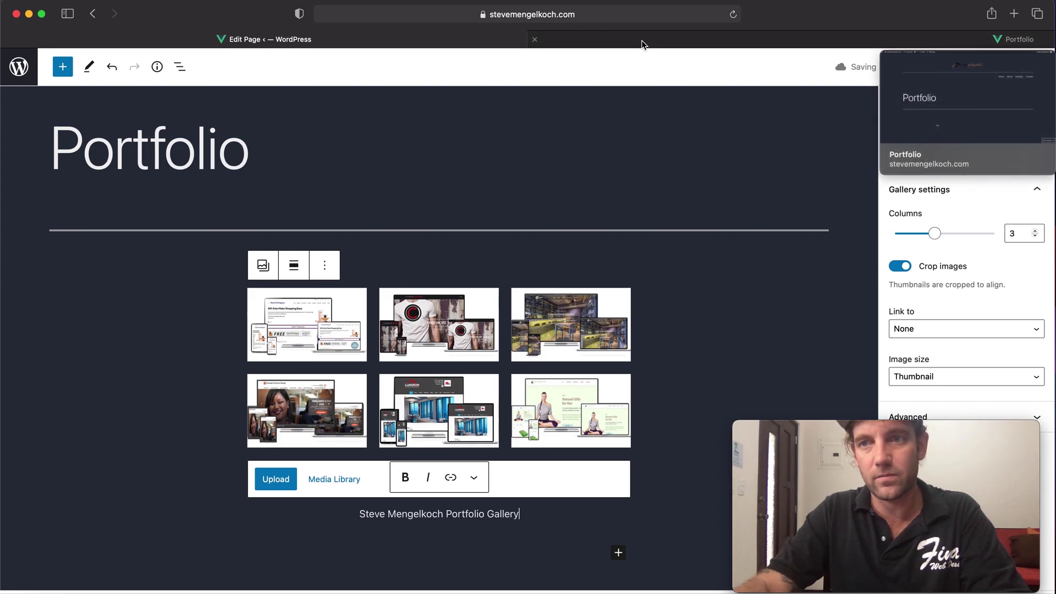
click(641, 44)
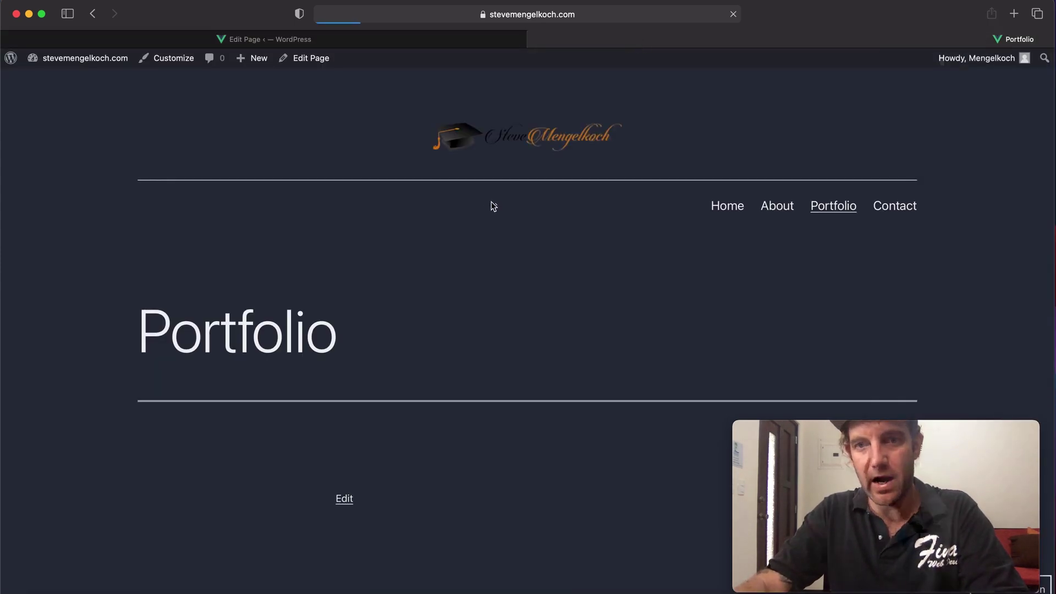
scroll(305, 140, down, 6)
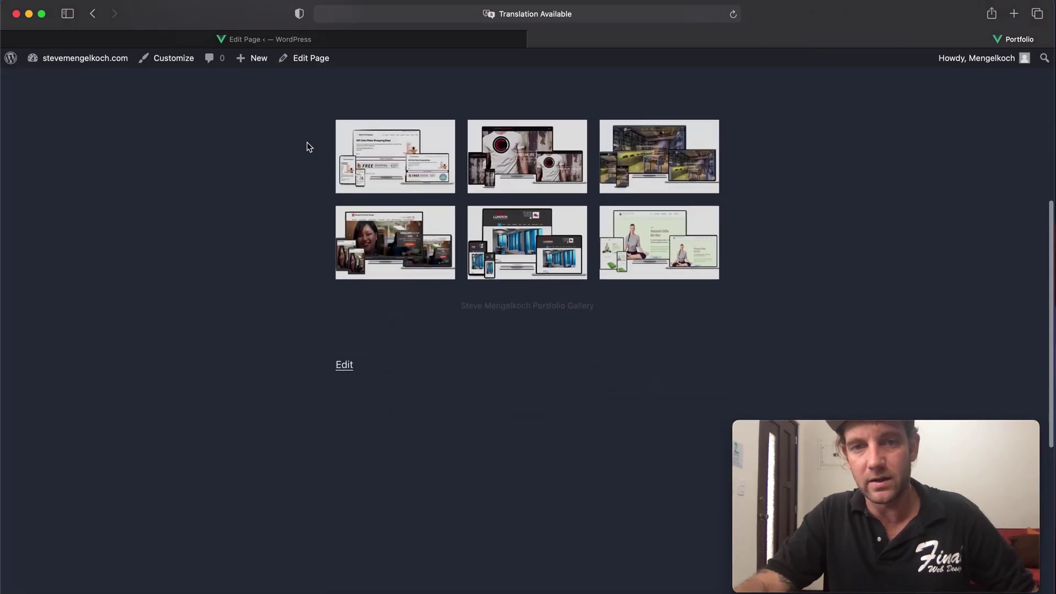
scroll(389, 177, up, 2)
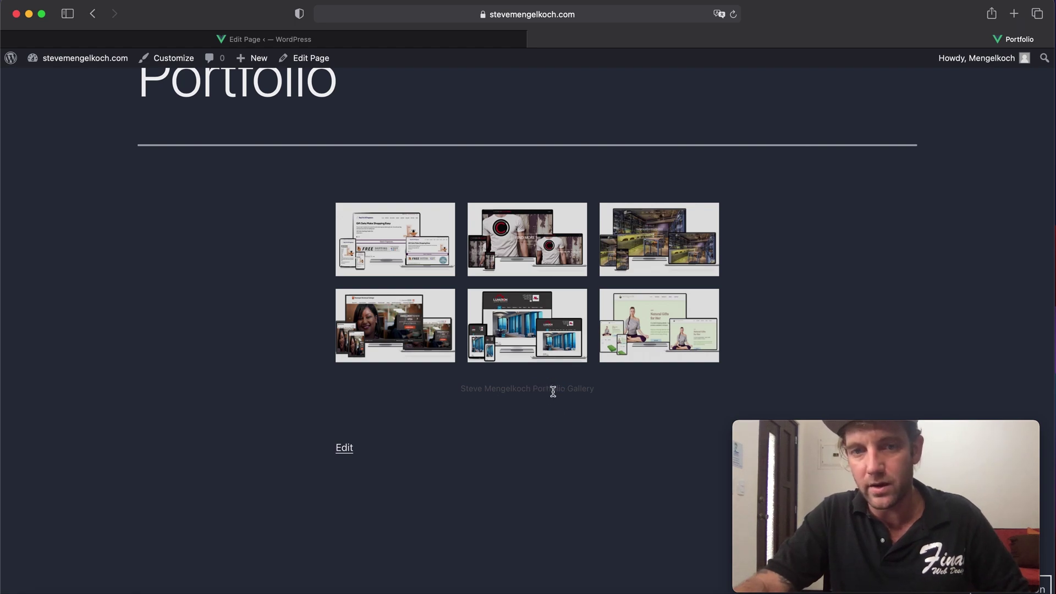
scroll(491, 282, up, 2)
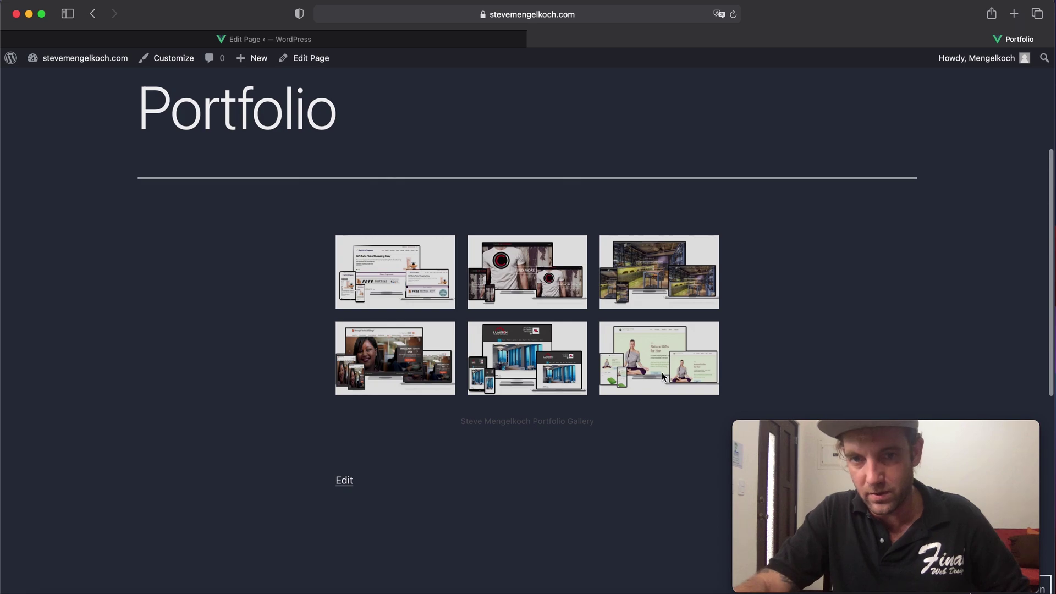
scroll(409, 347, up, 4)
scroll(407, 335, down, 2)
- Select the Portfolio gallery block and keep its image size at Thumbnail in the Block settings
click(317, 40)
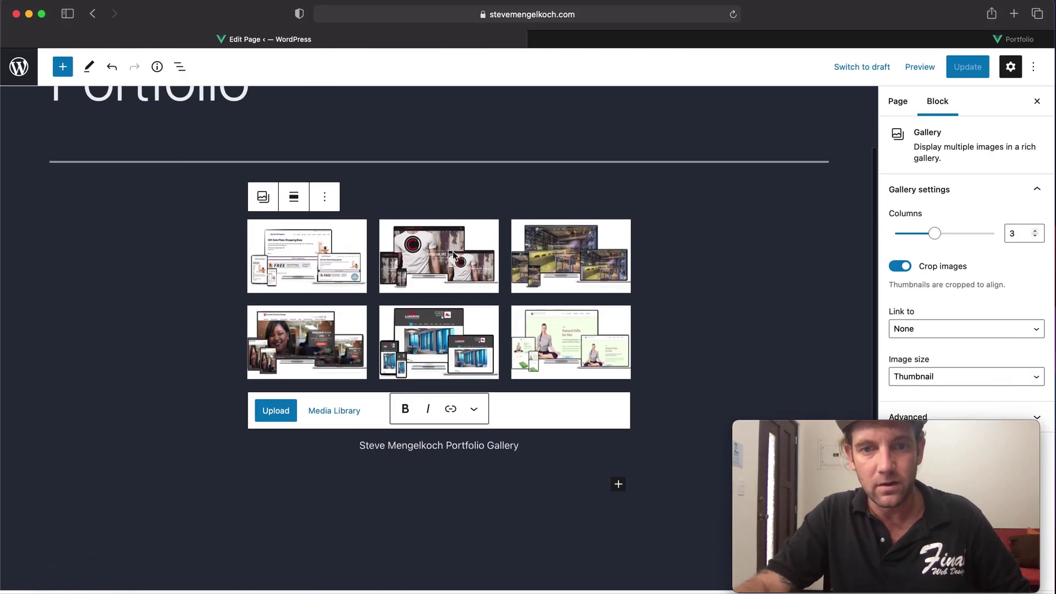
click(326, 198)
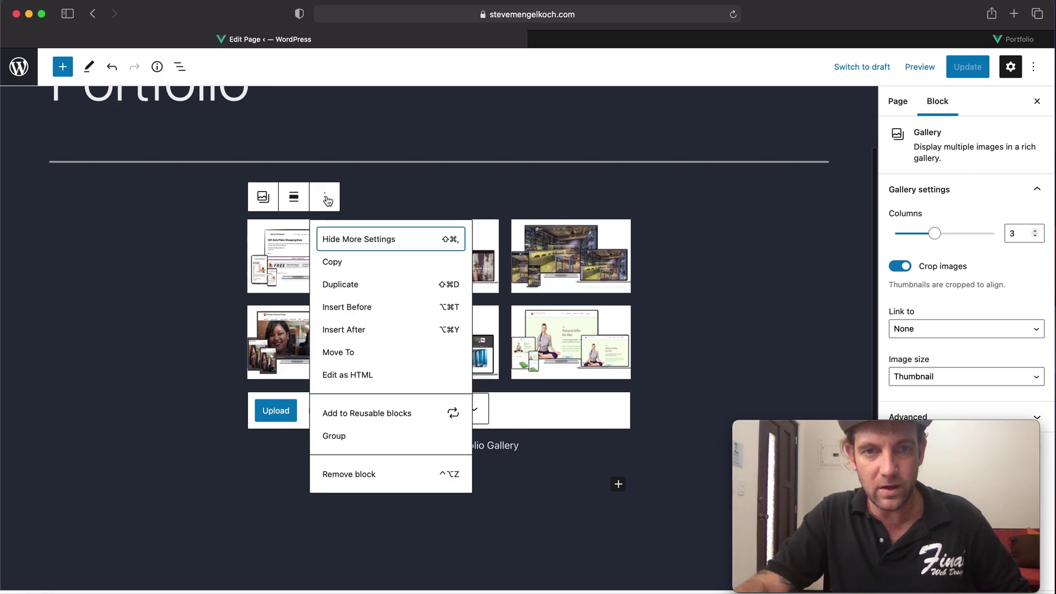
click(797, 242)
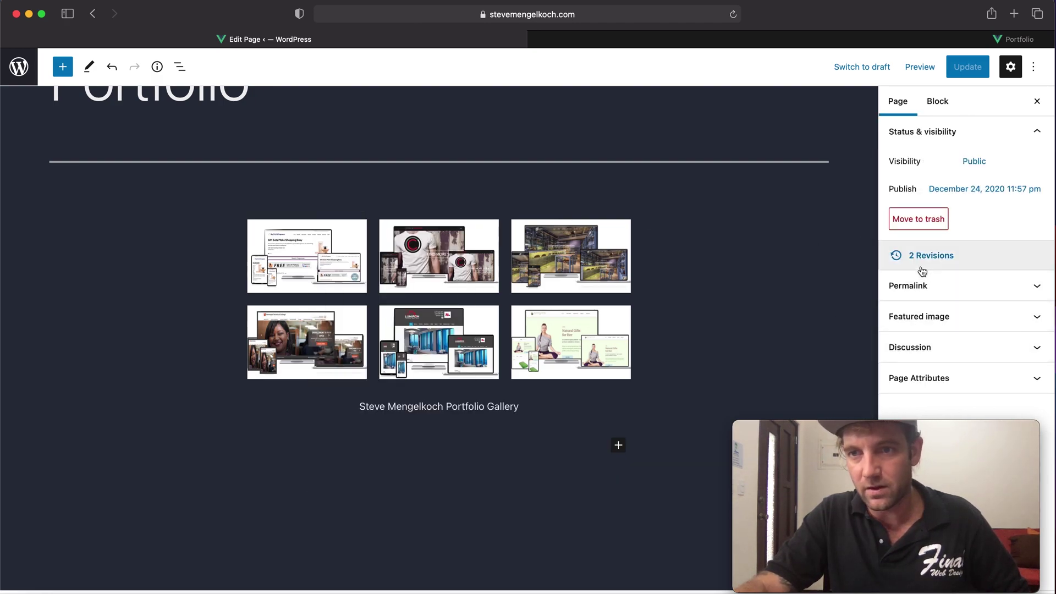
key(Tab)
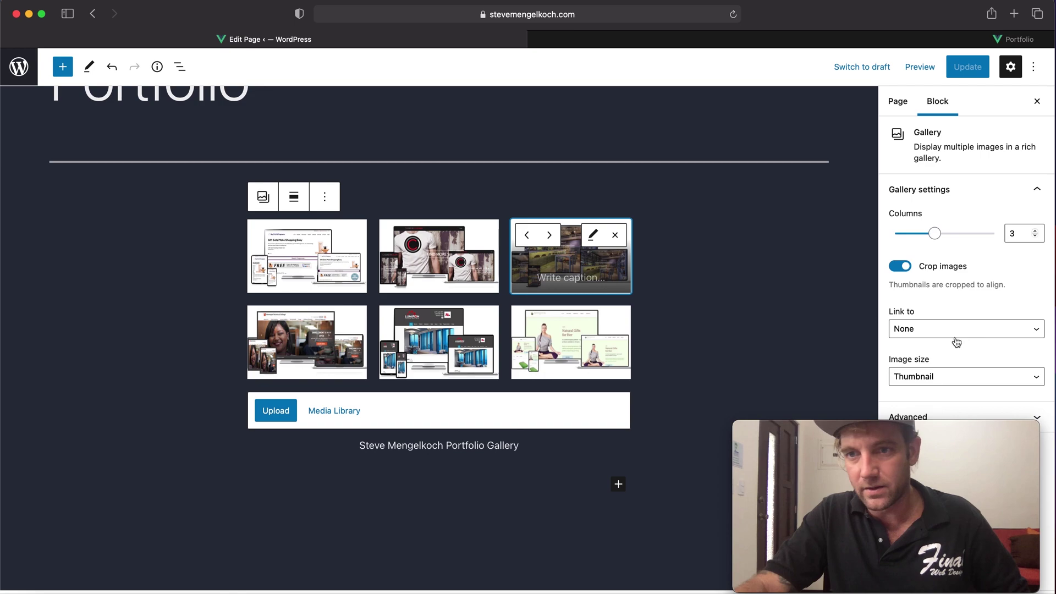
drag(919, 421, 699, 349)
click(929, 382)
key(Escape)
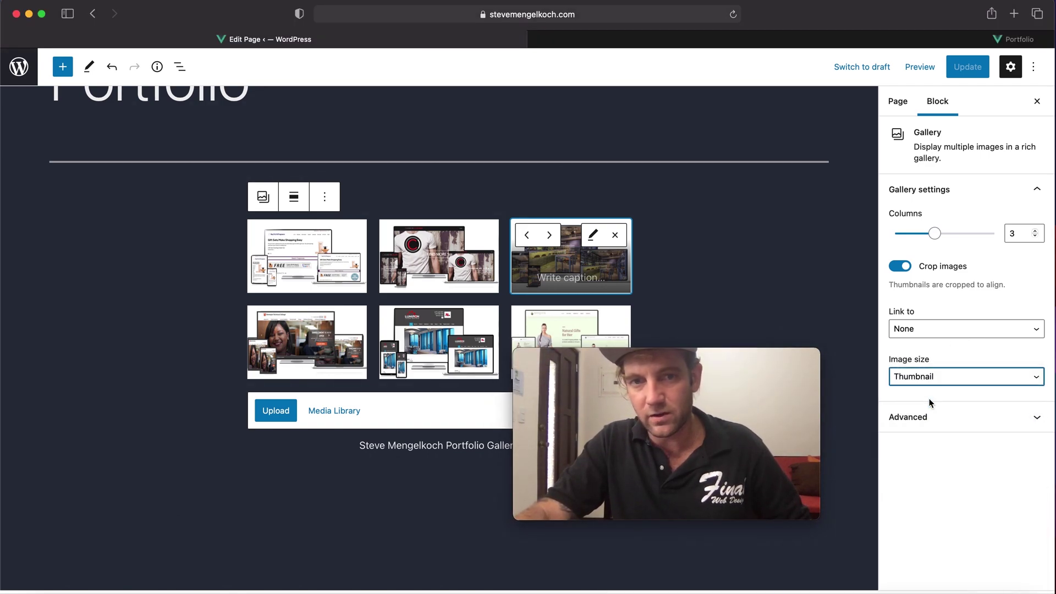
click(931, 376)
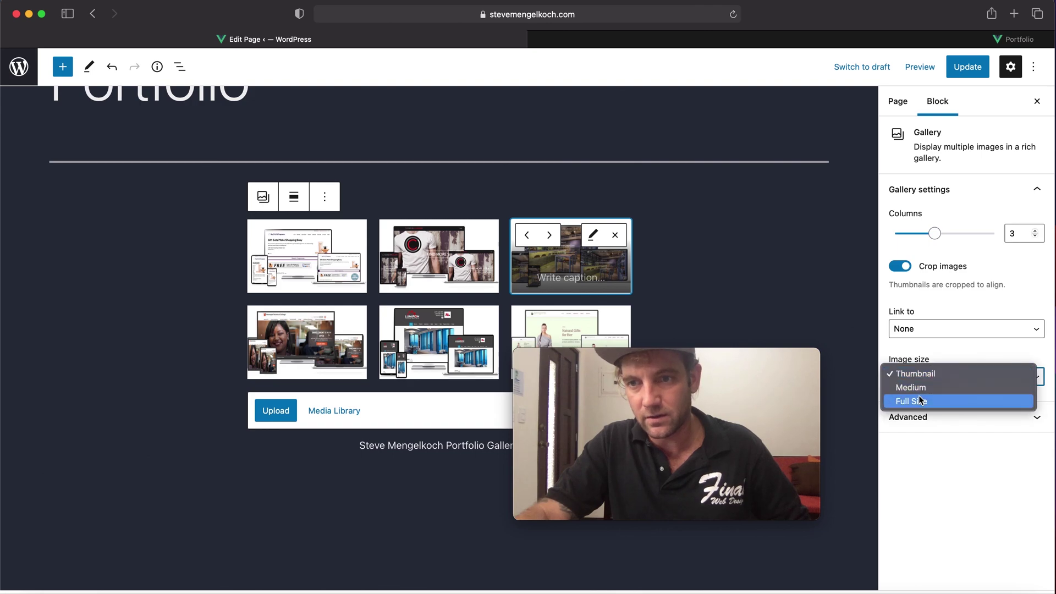
click(920, 399)
click(914, 380)
click(911, 393)
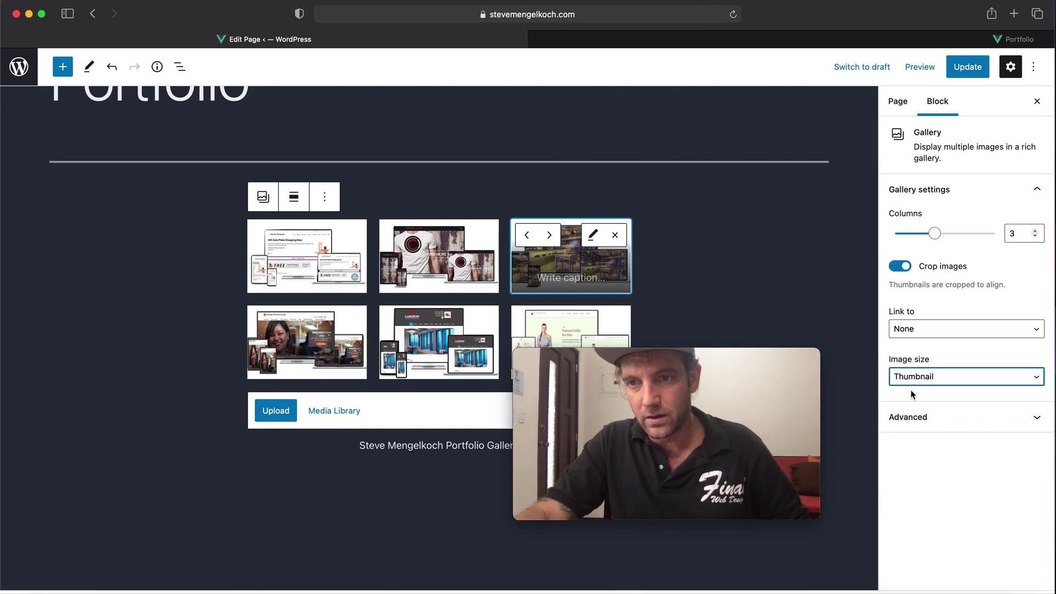
click(949, 235)
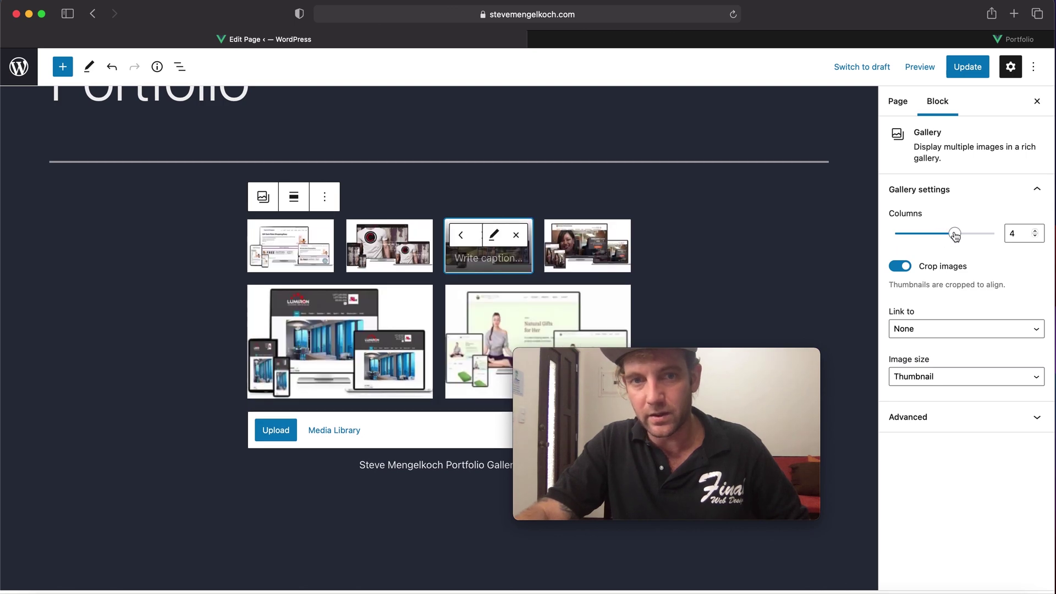
scroll(715, 297, down, 2)
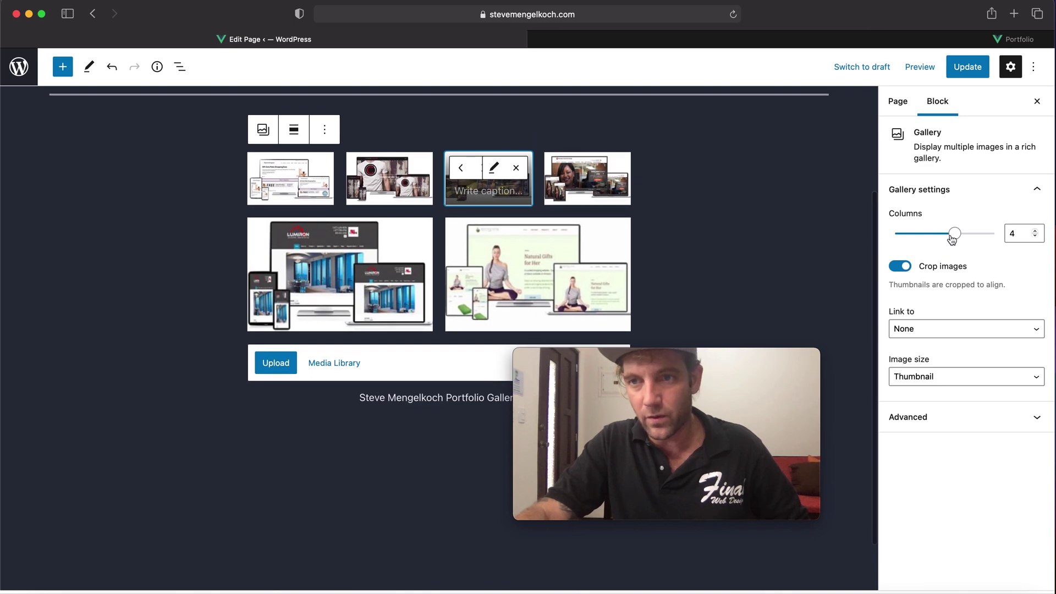
- Reduce the gallery to 2 columns, keeping Thumbnail size and Link set to None
drag(954, 234, 914, 234)
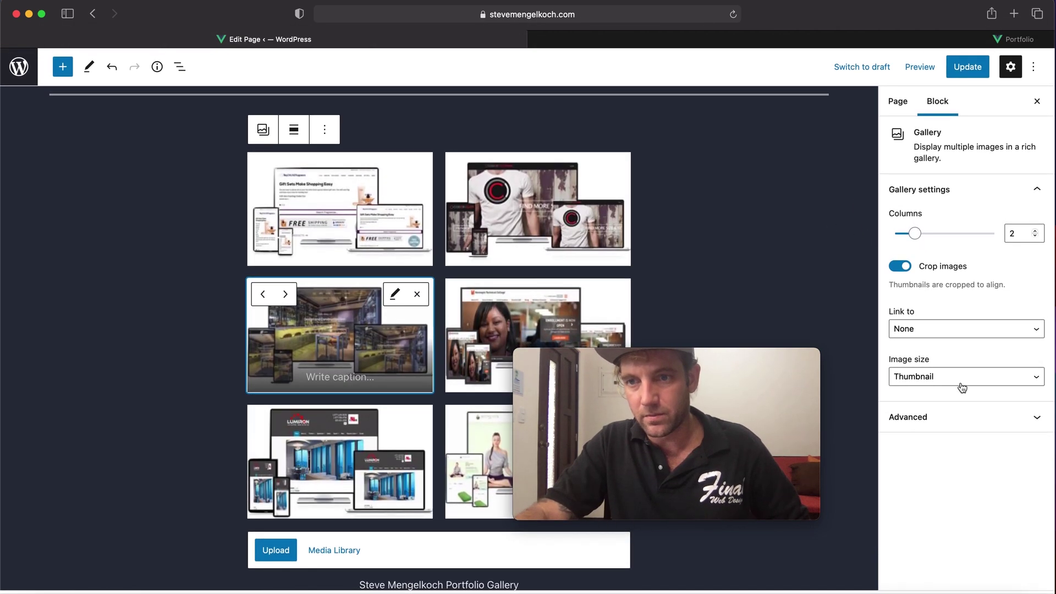
click(961, 385)
click(929, 338)
click(930, 331)
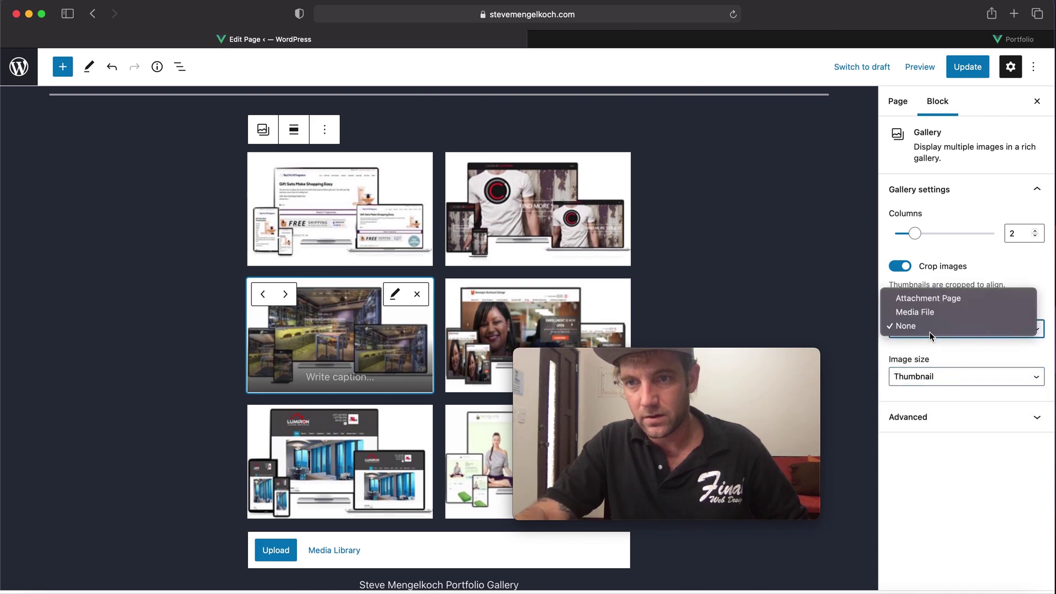
click(934, 425)
click(931, 421)
scroll(987, 427, down, 2)
scroll(946, 275, up, 2)
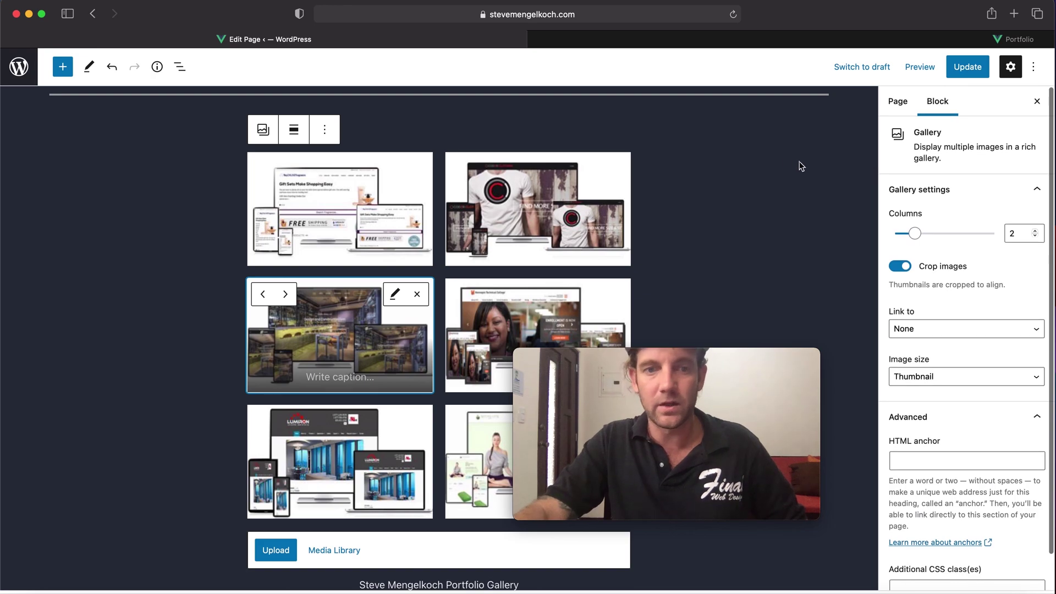
scroll(801, 166, down, 1)
scroll(801, 166, up, 5)
- Update the Portfolio page and reload it in the live site tab
click(896, 102)
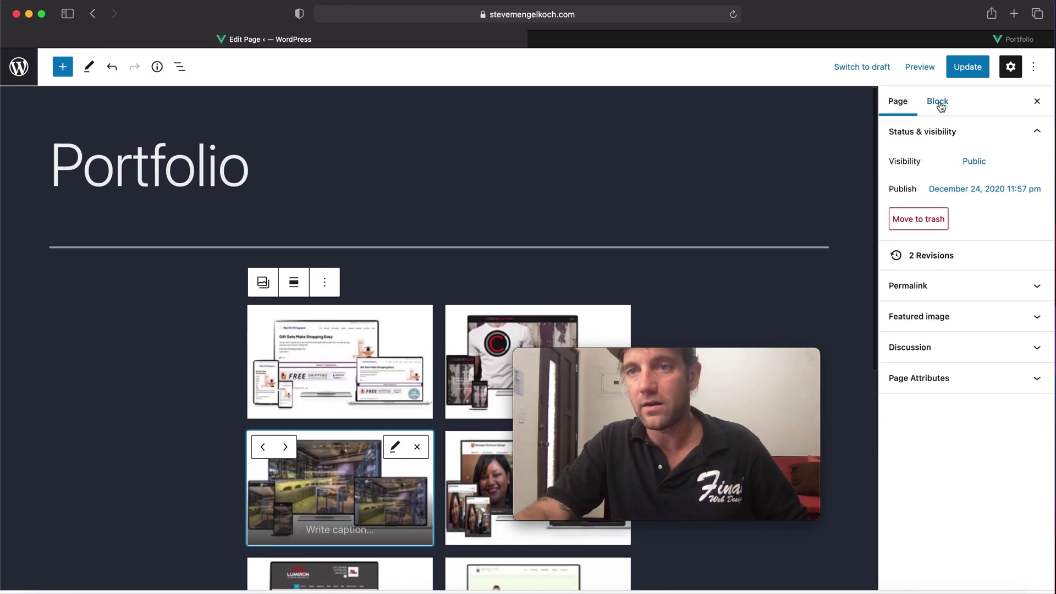
click(966, 73)
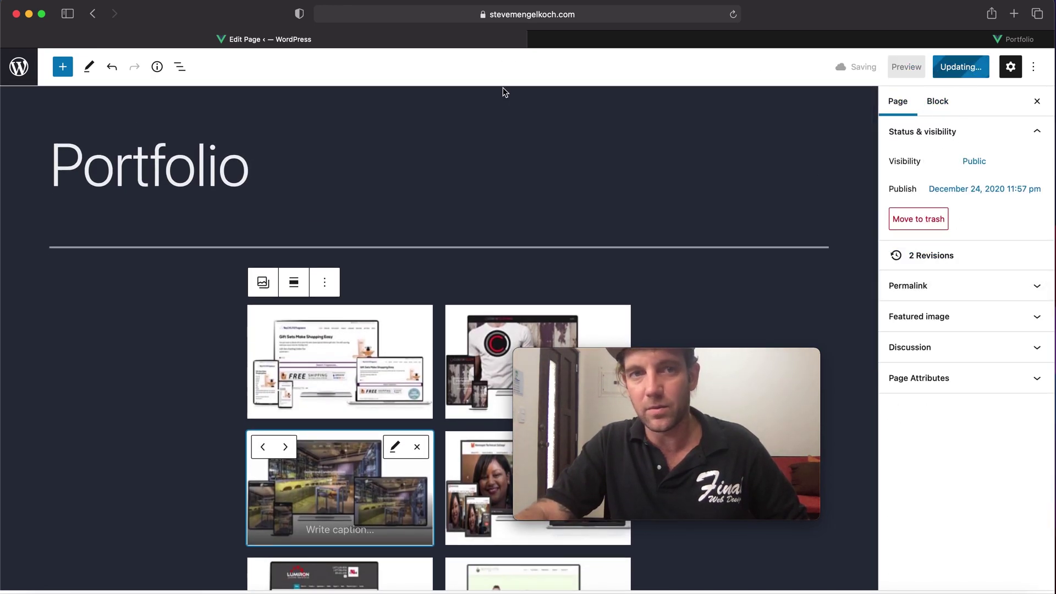
click(639, 42)
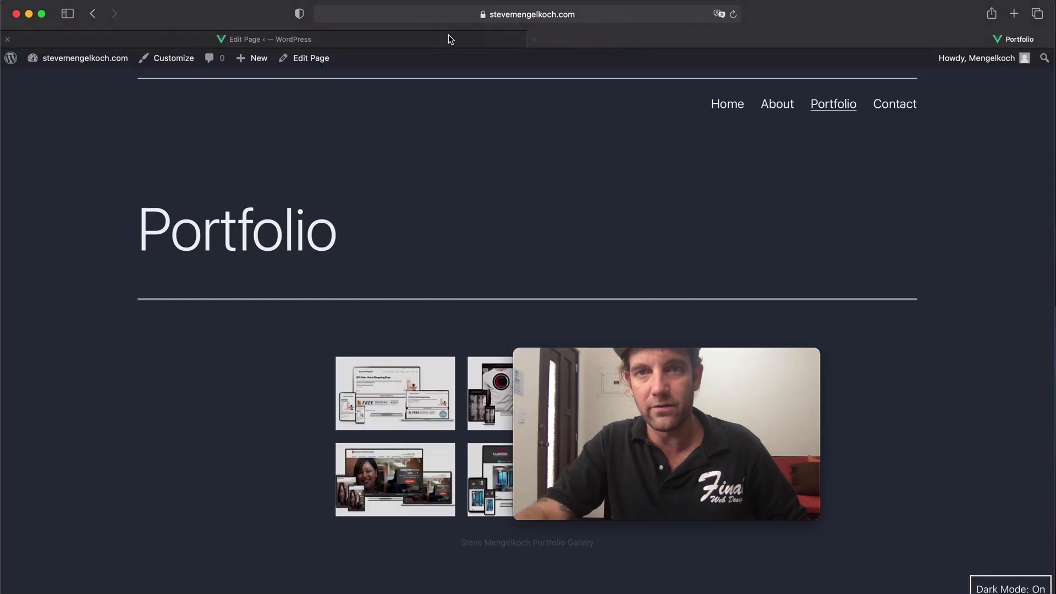
click(733, 14)
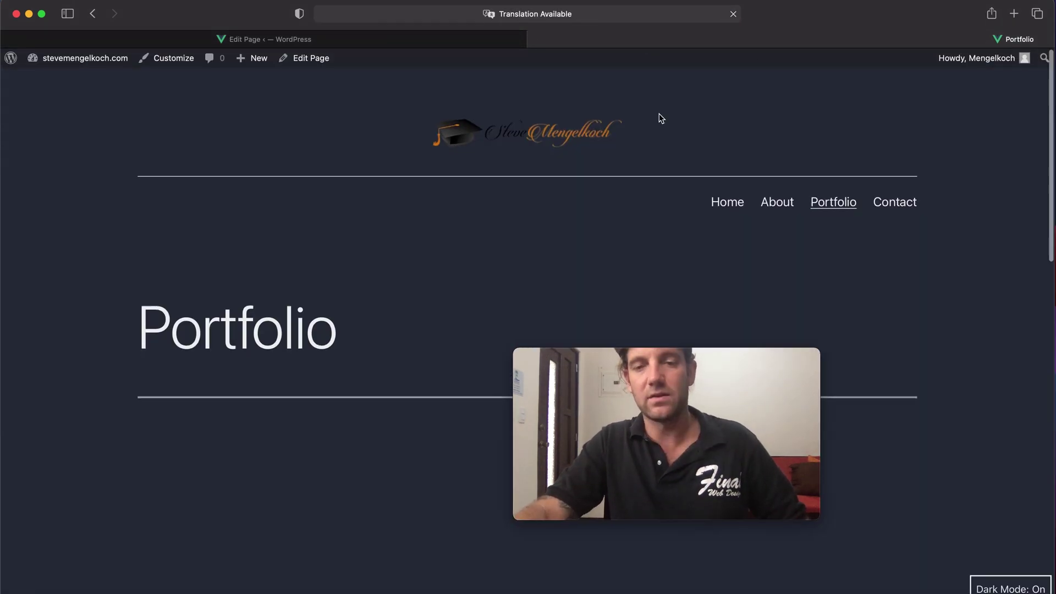
- Check the six screenshots in the two-column gallery, then return to the page editor
scroll(659, 114, down, 10)
scroll(786, 138, up, 1)
scroll(788, 140, up, 6)
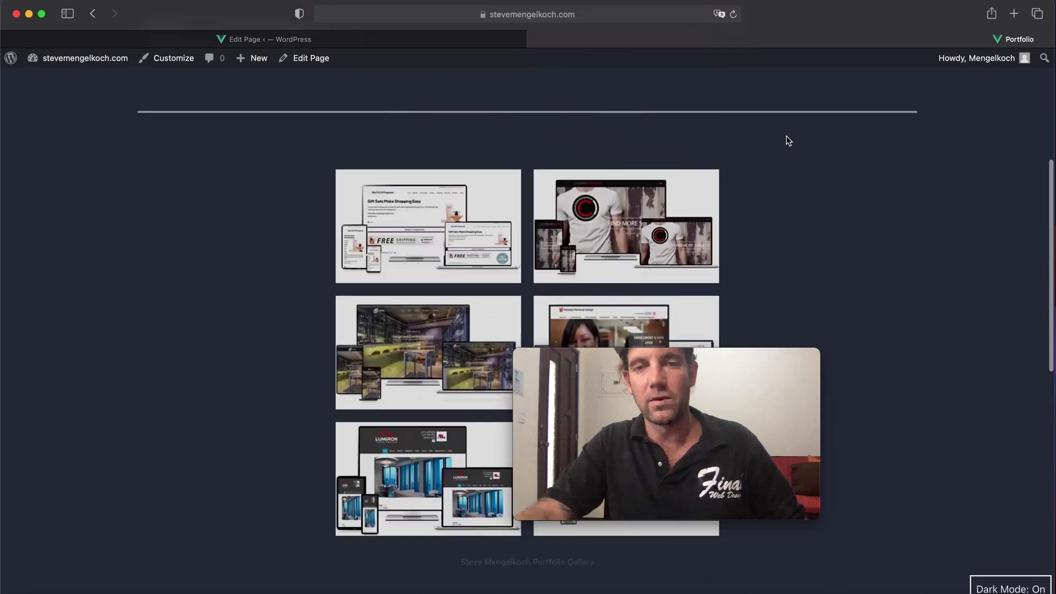
scroll(777, 137, down, 10)
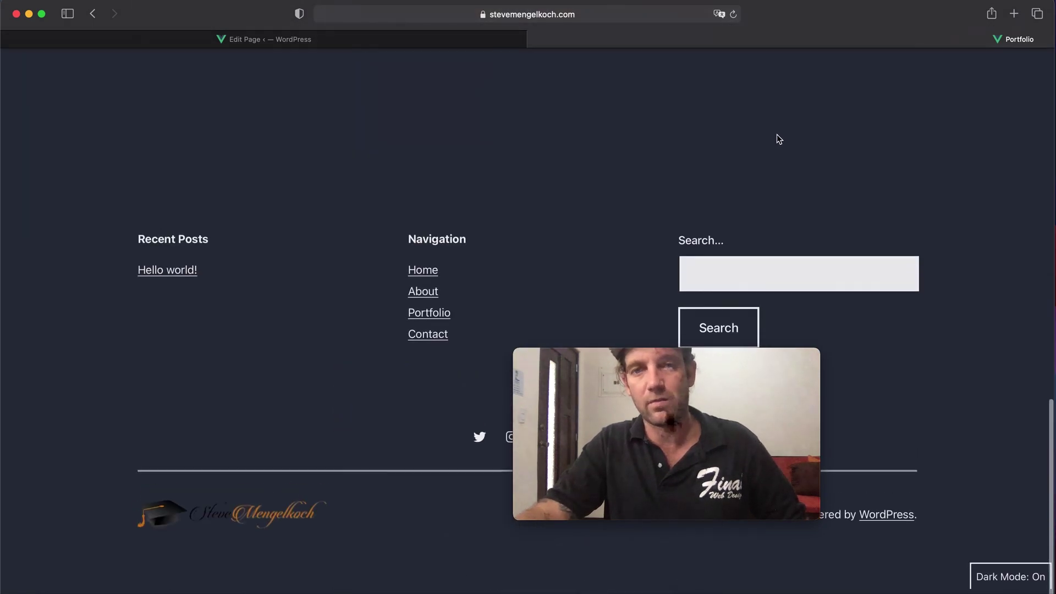
scroll(777, 137, up, 12)
scroll(778, 138, down, 4)
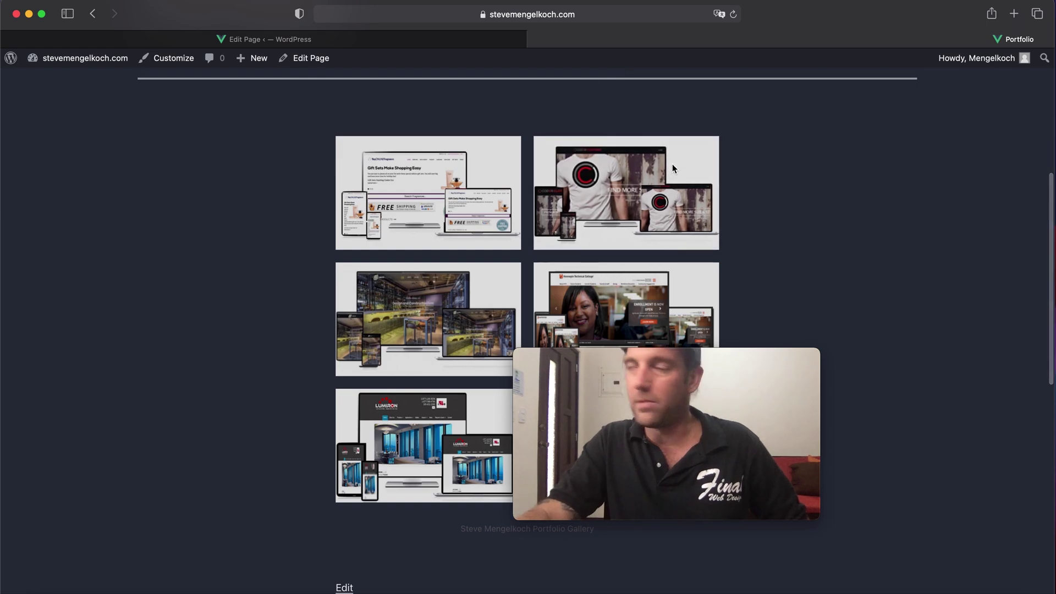
scroll(838, 253, up, 5)
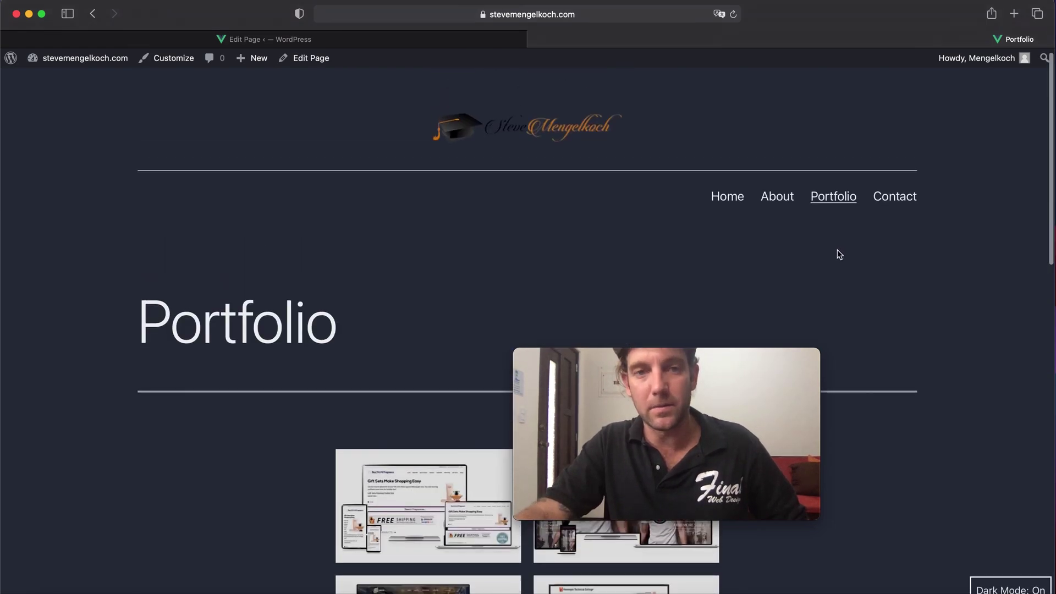
scroll(836, 253, down, 12)
scroll(838, 256, up, 12)
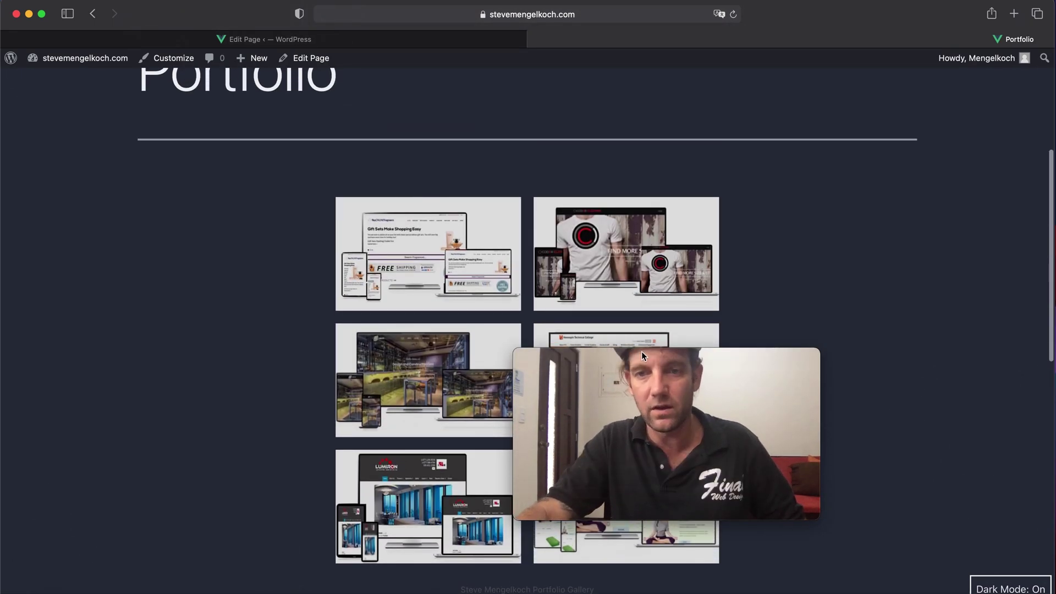
drag(639, 353, 839, 410)
click(867, 341)
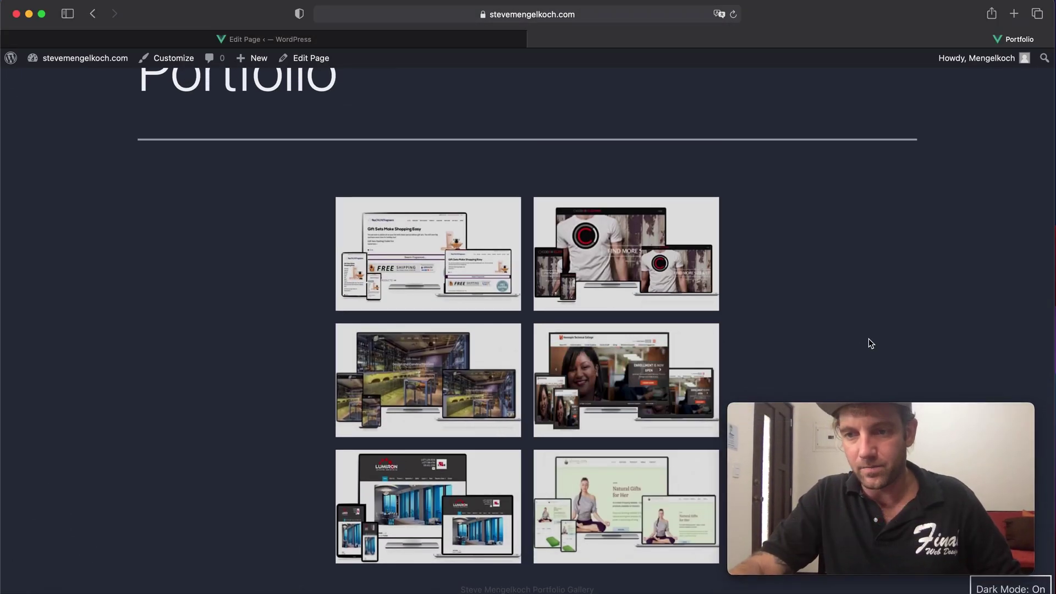
scroll(709, 292, up, 5)
scroll(612, 289, down, 6)
click(231, 34)
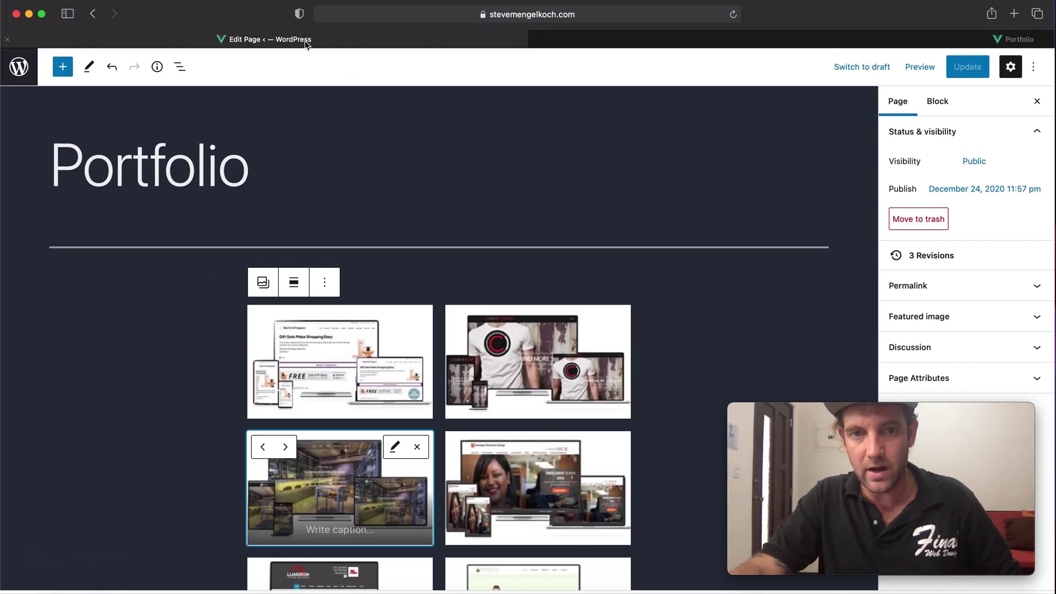
- Leave the page editor for the Installed Plugins list
click(18, 66)
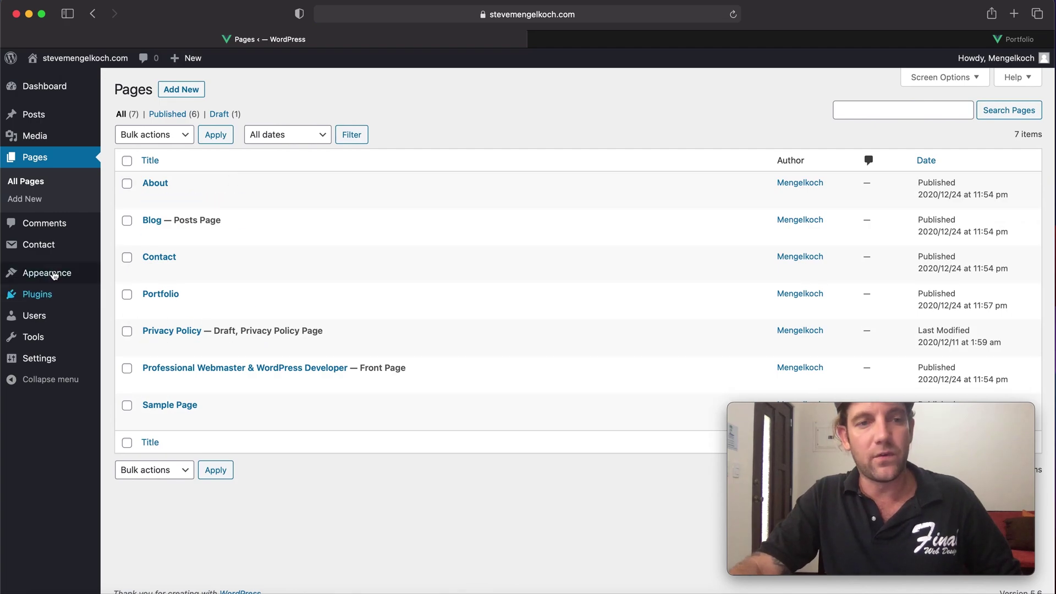
mouse_move(51, 294)
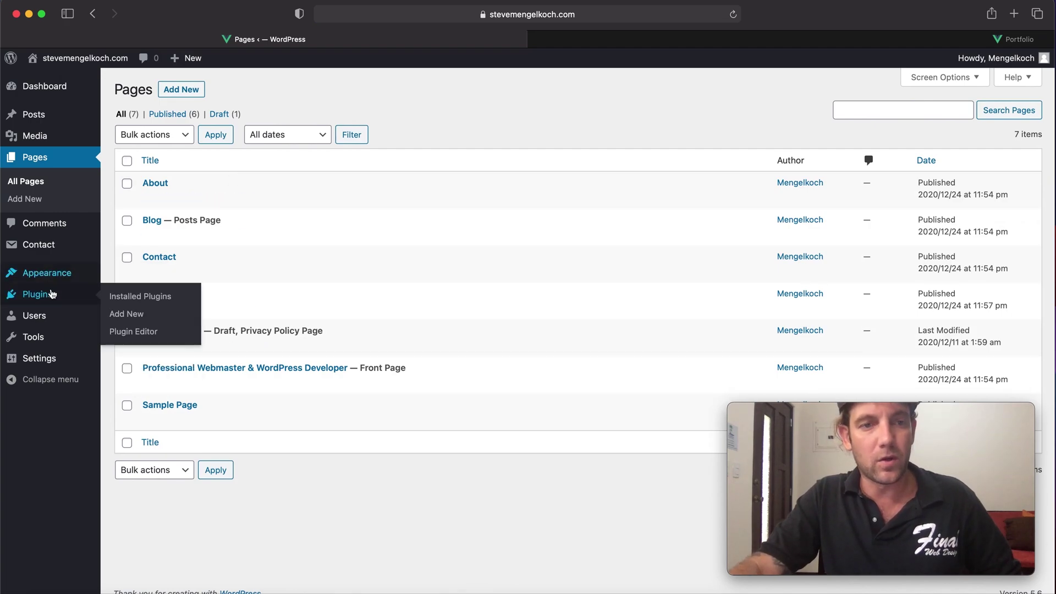
click(125, 297)
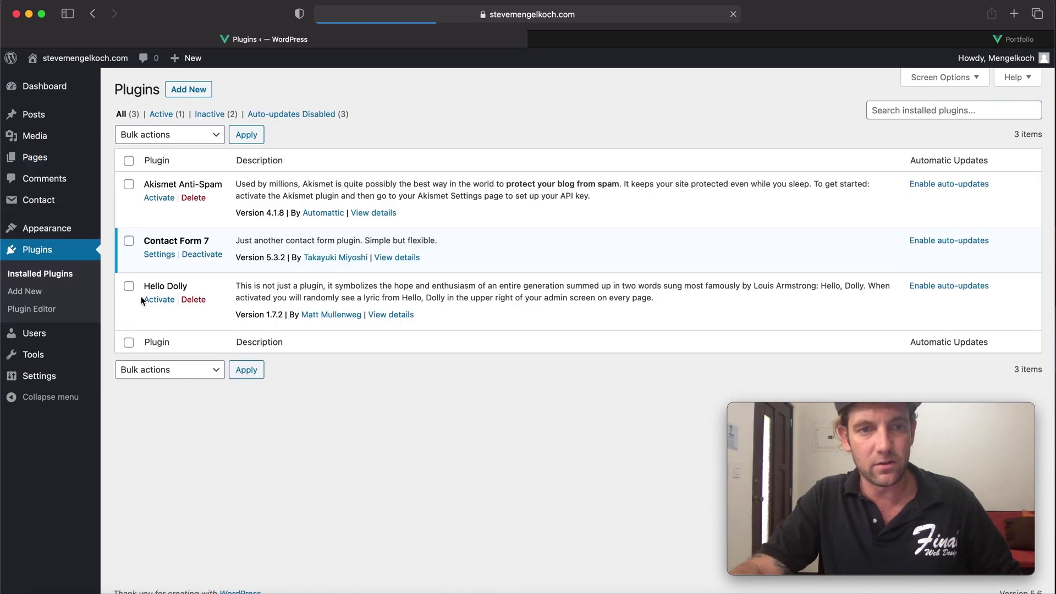
- Search installed plugins for 'gallery' and, finding none, go to Add New plugins
click(176, 134)
click(236, 134)
click(893, 110)
text(gallery)
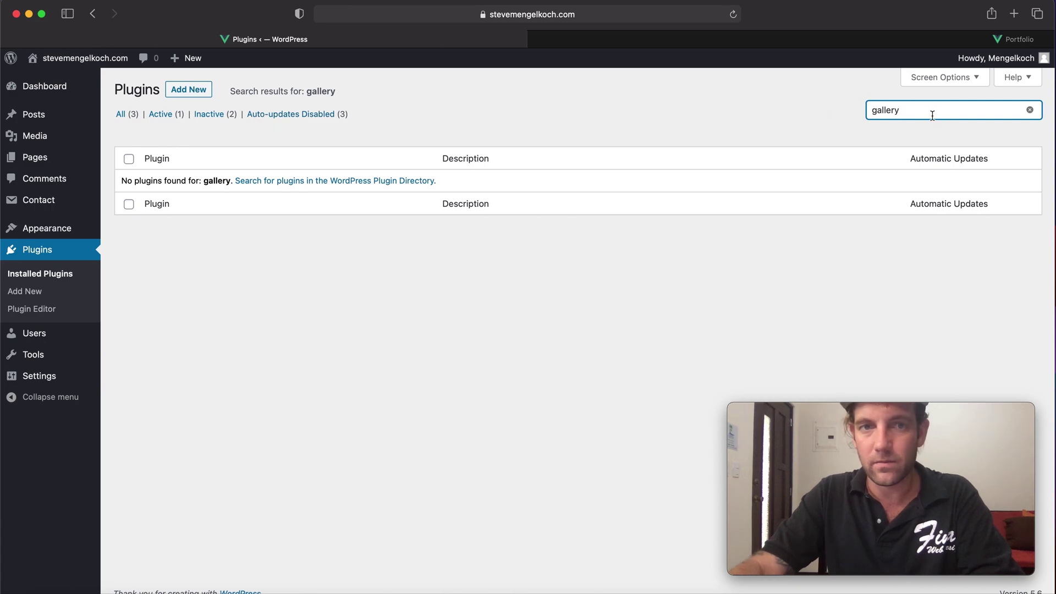
click(190, 94)
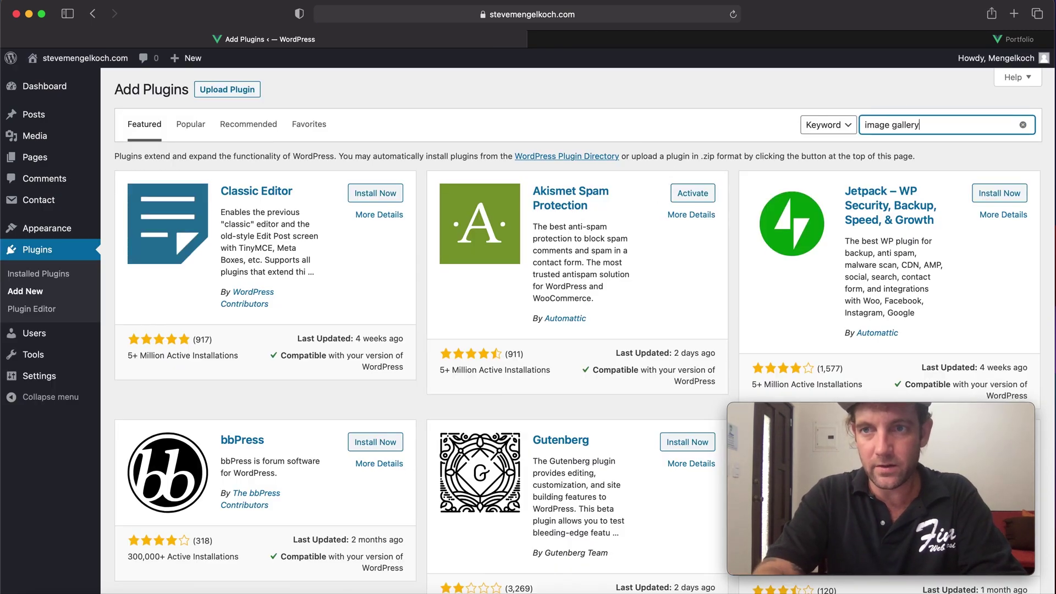
- Search Add Plugins for 'image gallery' and scroll through the results
text(image gallery)
key(Return)
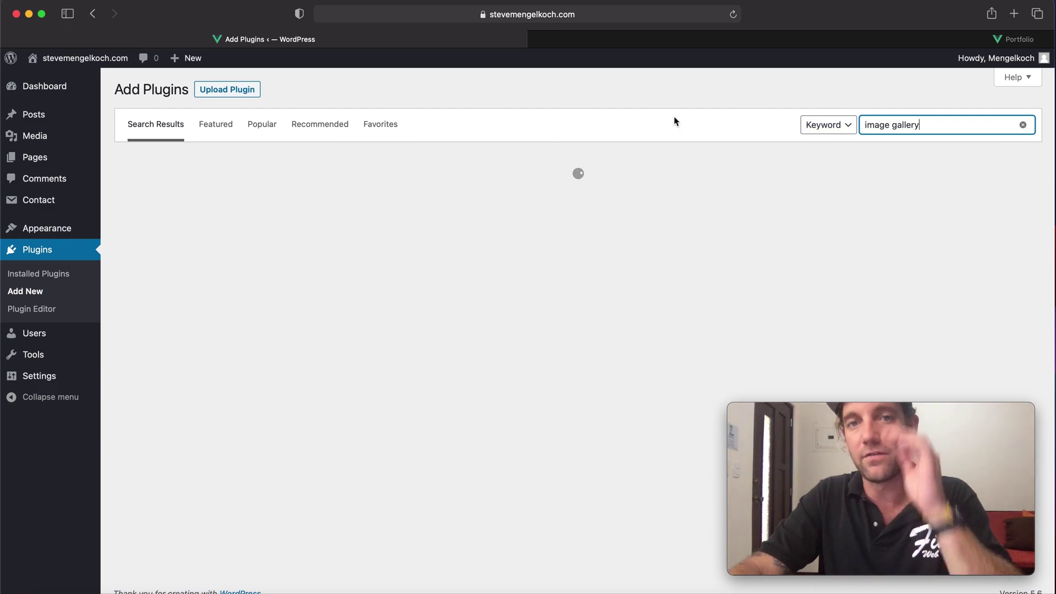
scroll(341, 212, down, 3)
scroll(341, 212, down, 15)
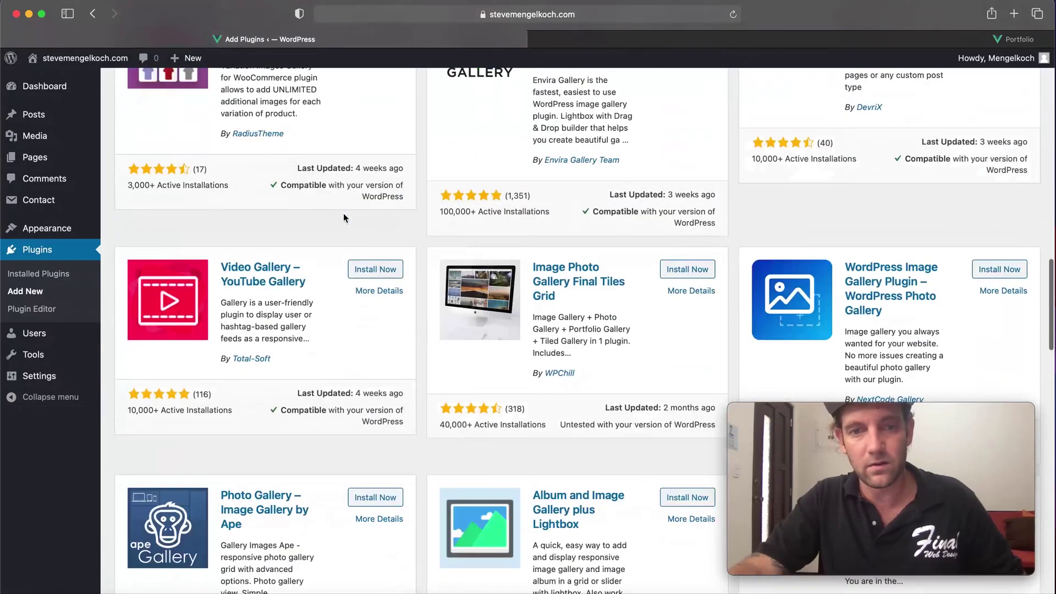
scroll(343, 215, down, 15)
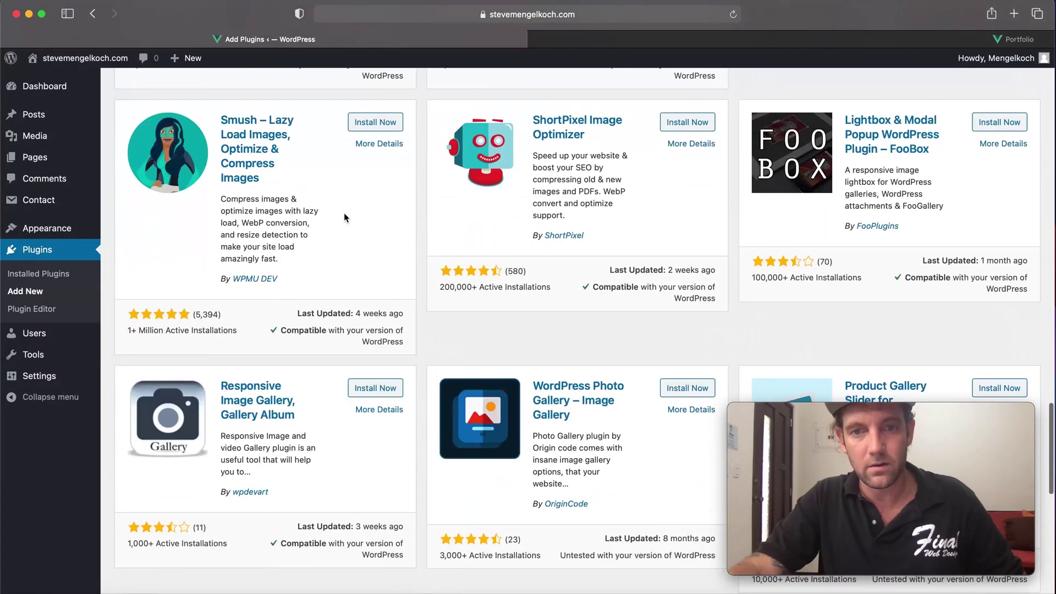
scroll(344, 213, down, 12)
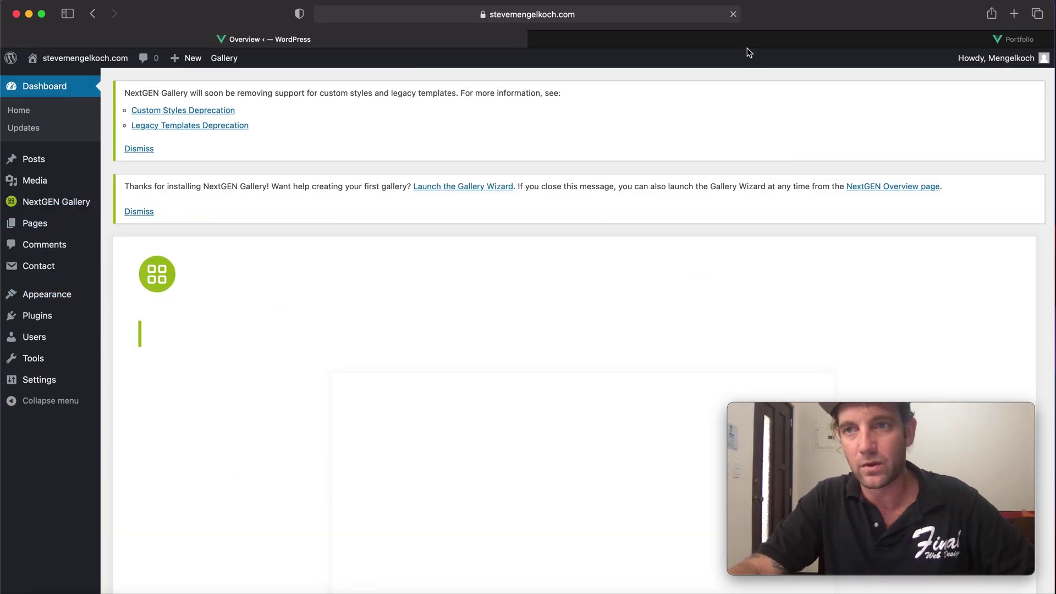
- Reload the live site and select the home page's Portfolio description paragraph for copying
click(722, 43)
scroll(621, 139, down, 3)
key(super+r)
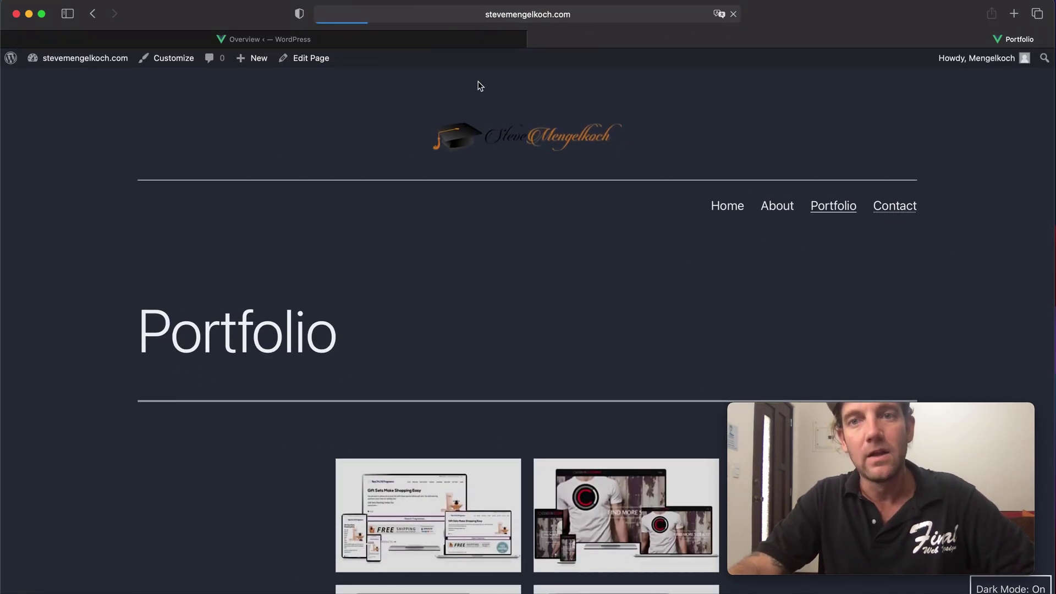
scroll(402, 132, down, 3)
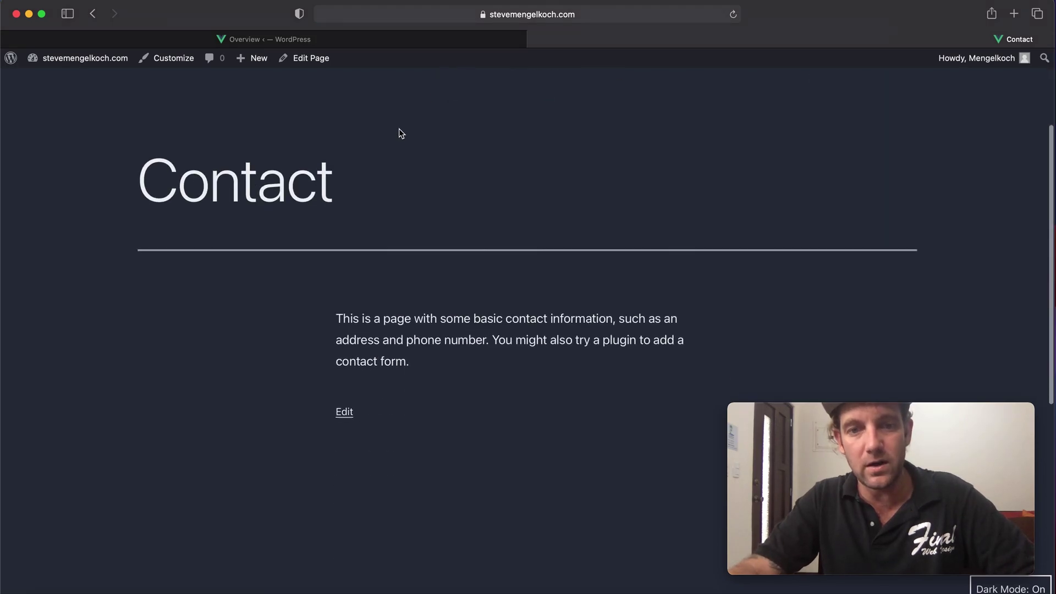
scroll(690, 181, up, 3)
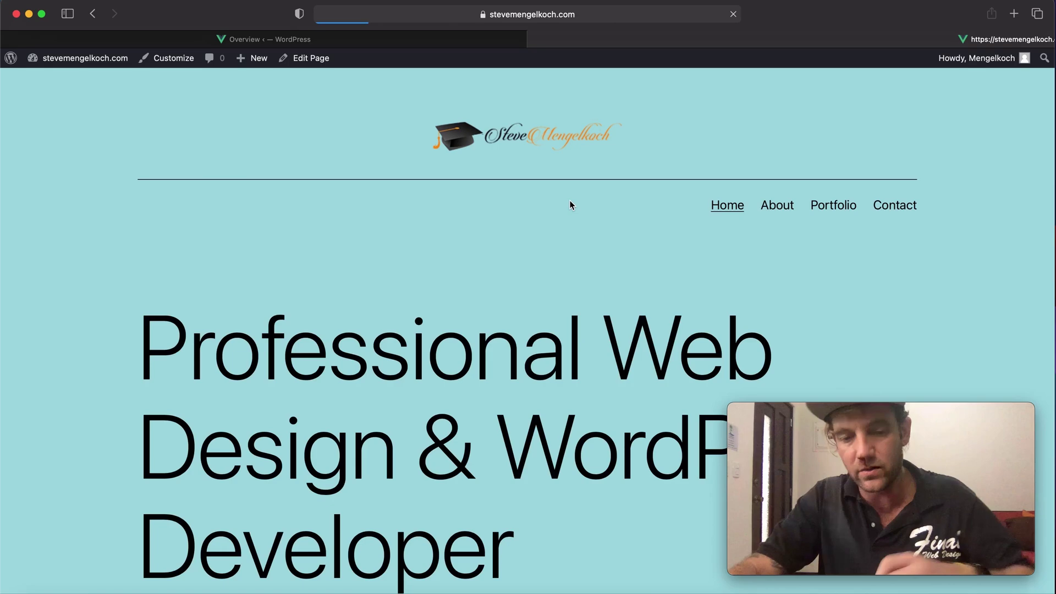
scroll(569, 200, down, 20)
scroll(522, 209, up, 6)
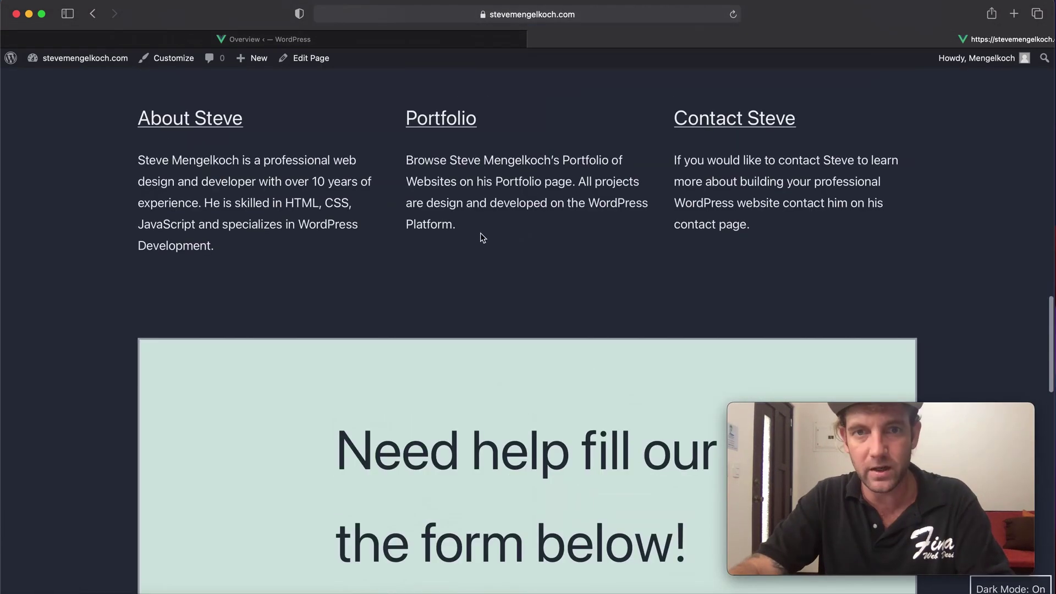
triple_click(483, 184)
key(super+c)
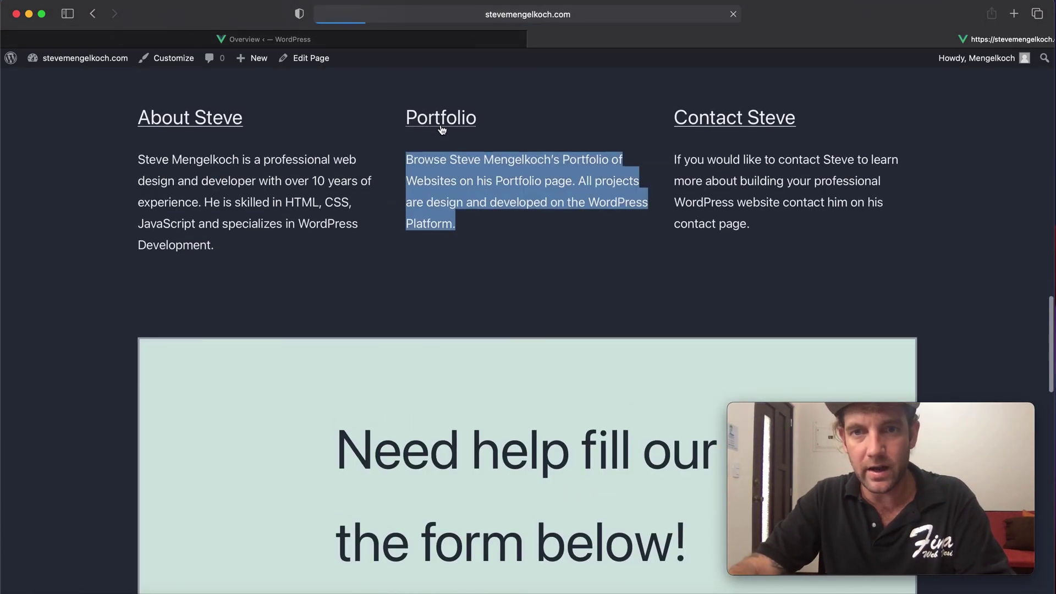
scroll(625, 235, down, 5)
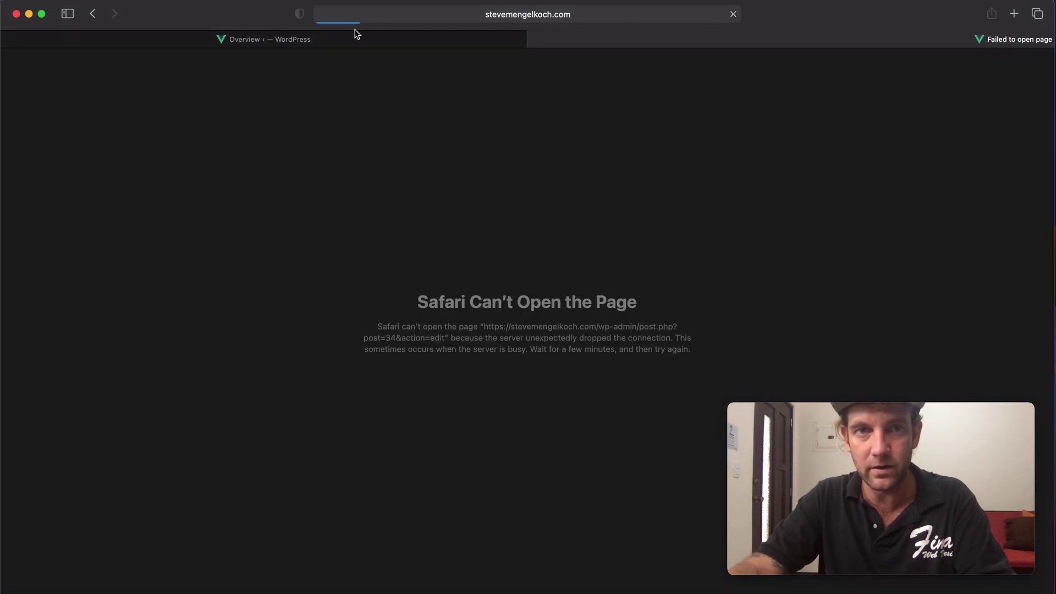
- Glance at the NextGEN Gallery welcome page, then bring up the Portfolio editor tab
click(334, 42)
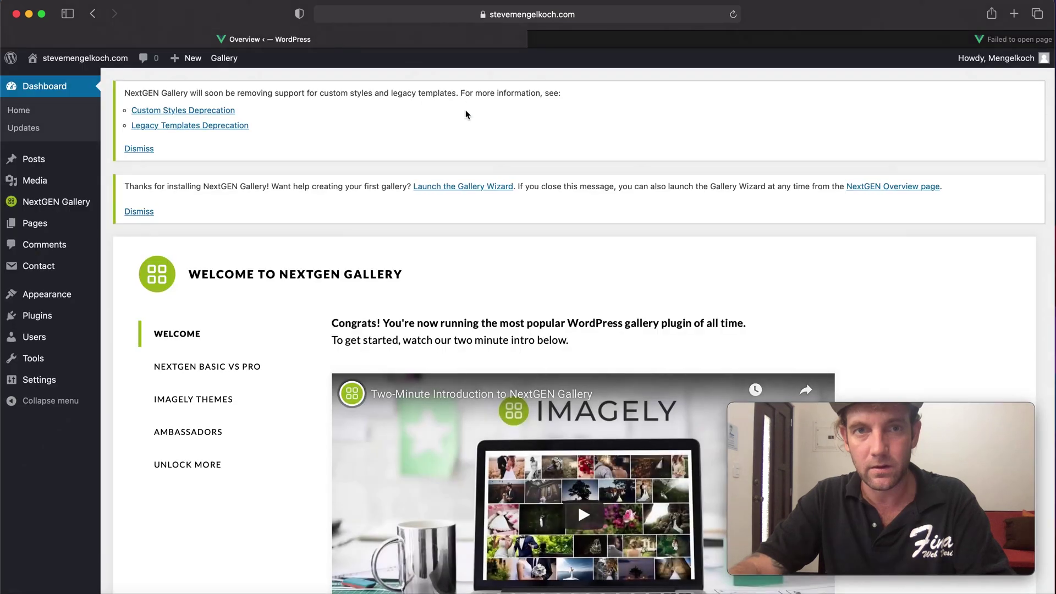
scroll(261, 240, down, 5)
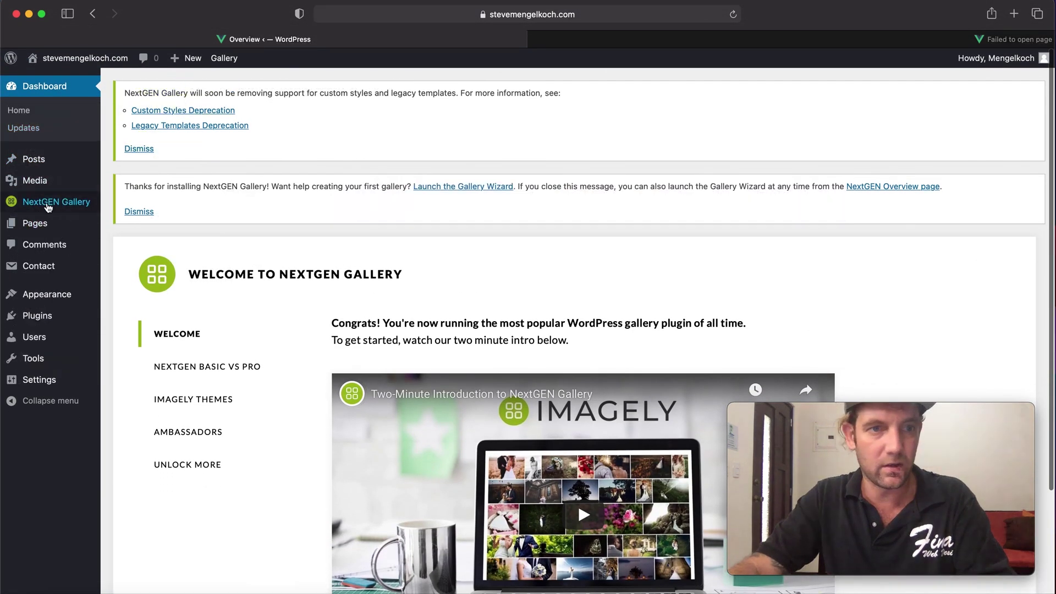
mouse_move(43, 227)
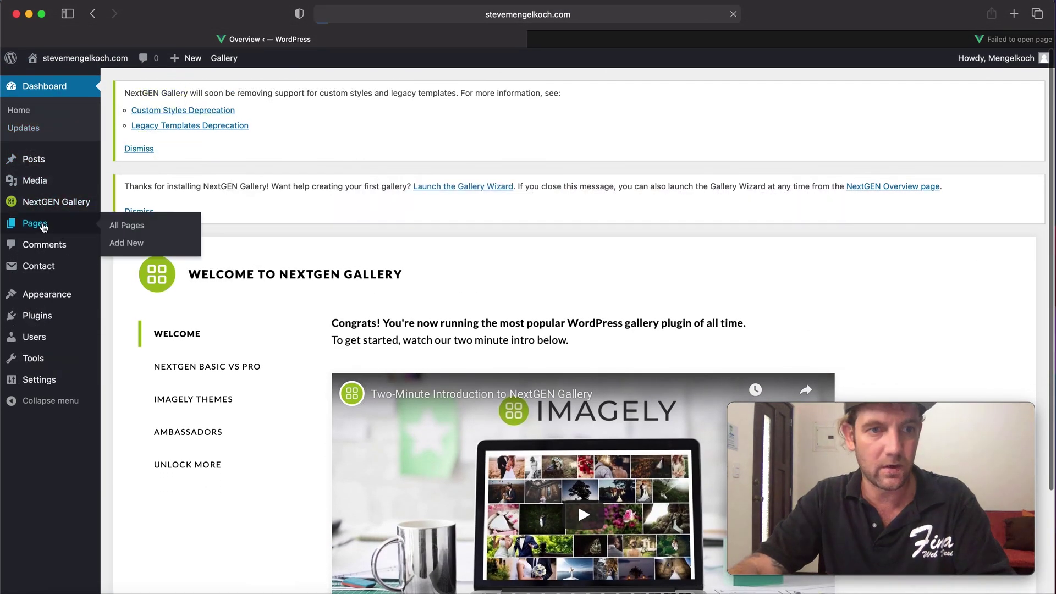
click(699, 43)
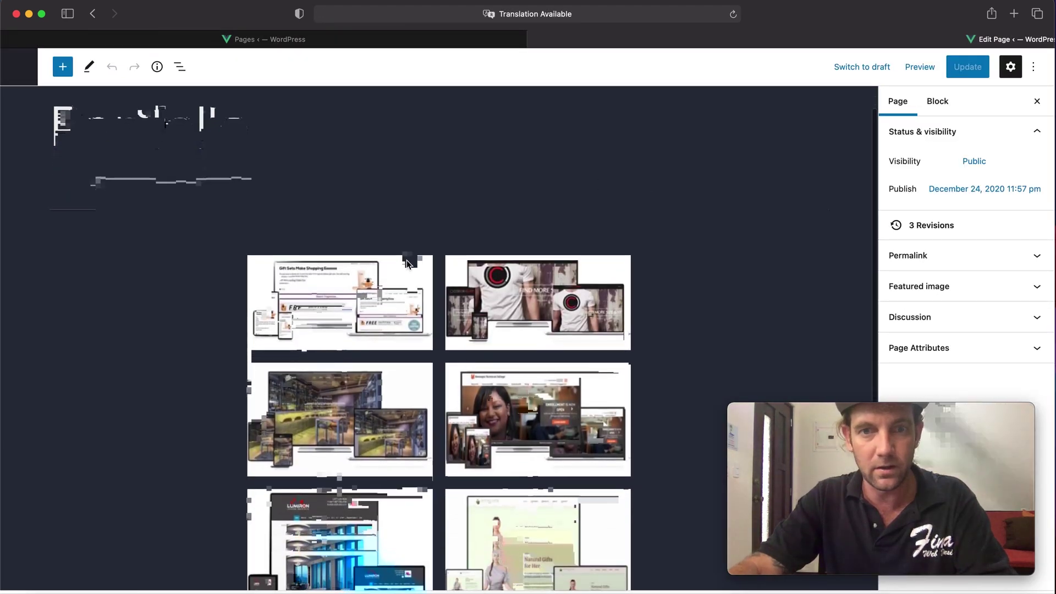
- Paste the Portfolio description into a new paragraph above the gallery and update the page
click(62, 67)
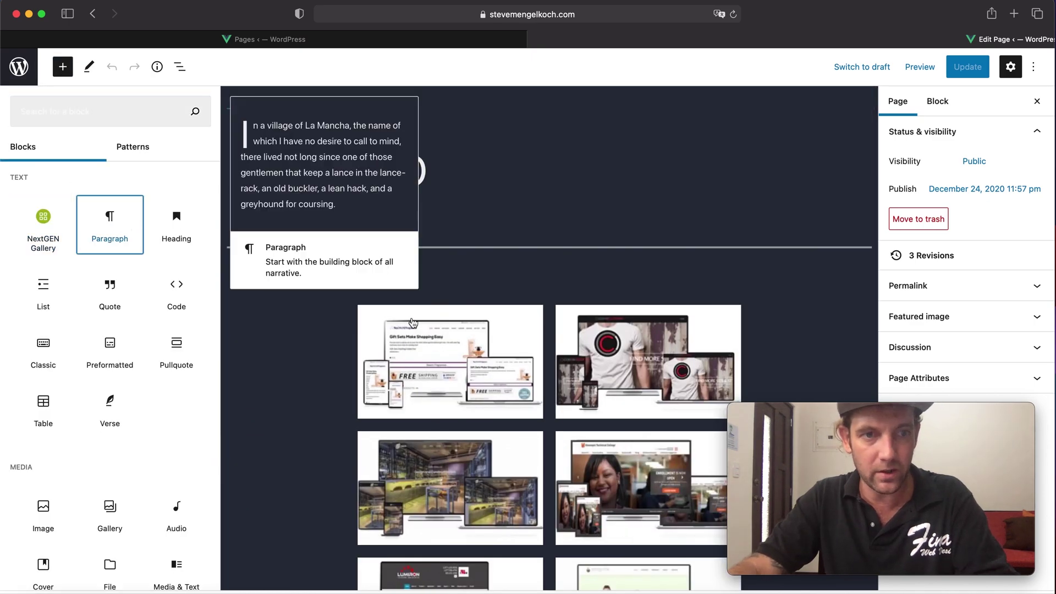
key(Return)
key(super+v)
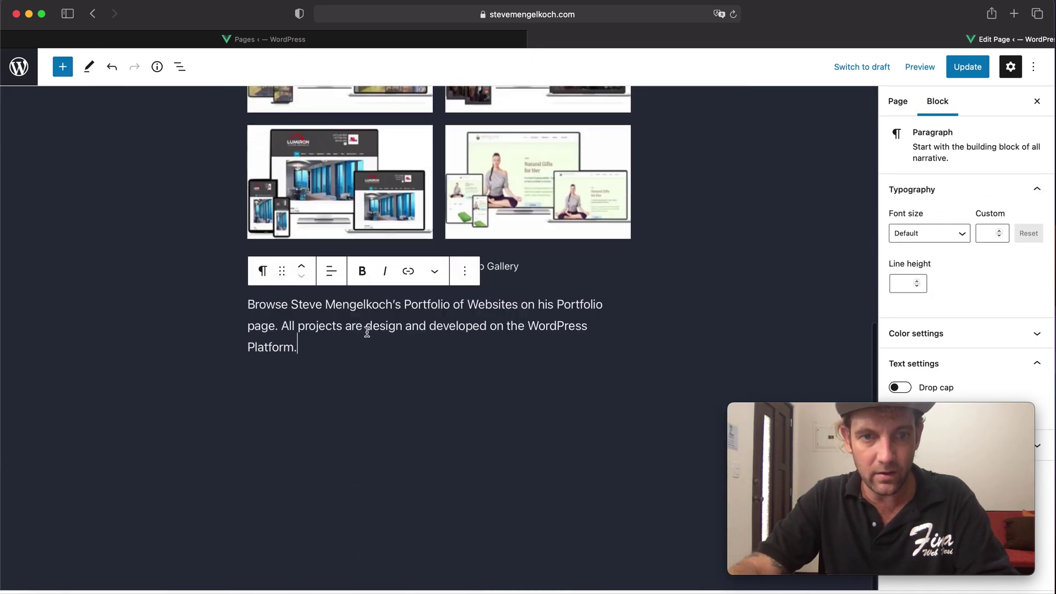
scroll(349, 314, up, 5)
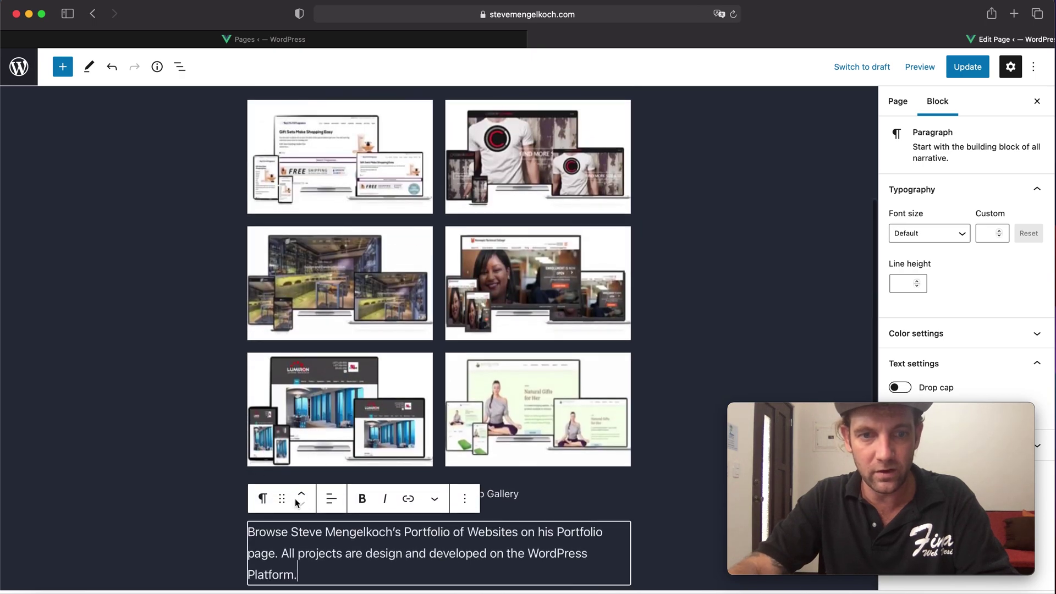
click(302, 493)
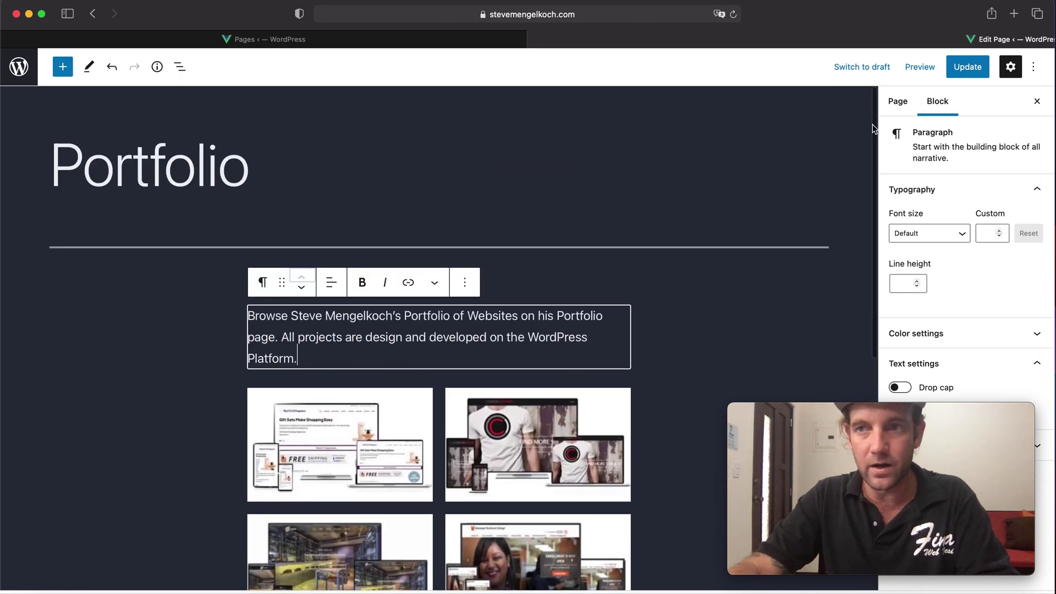
click(966, 69)
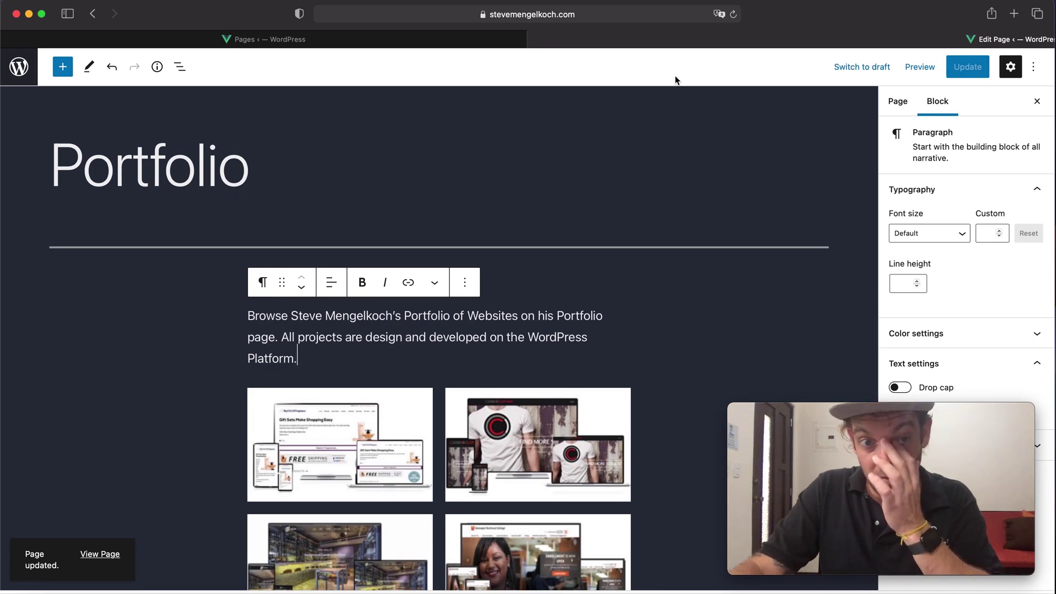
scroll(296, 153, down, 5)
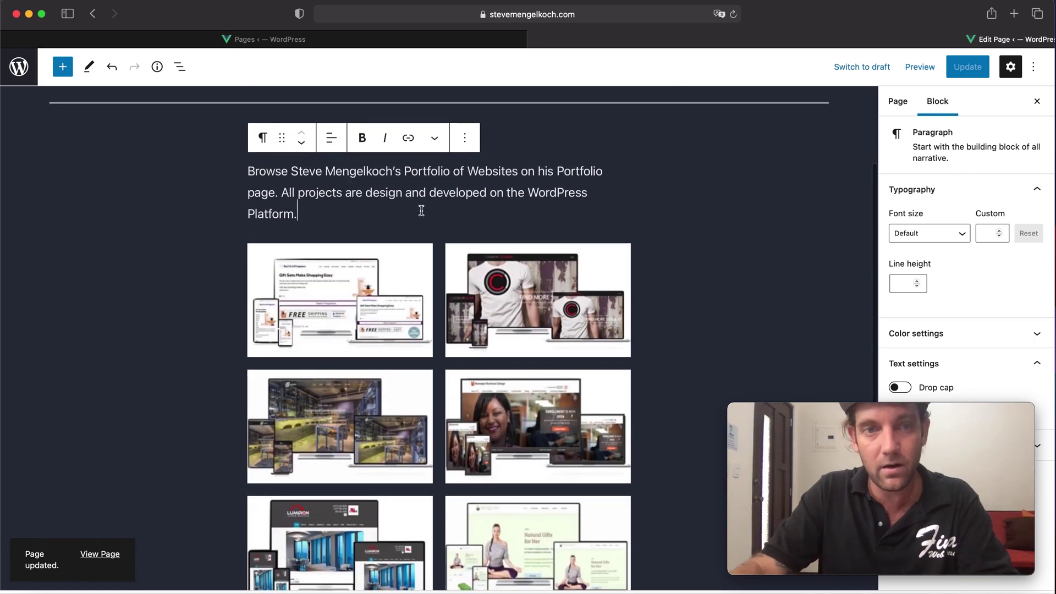
scroll(423, 210, up, 5)
- Move between the Pages list and editor tabs, then view the live site's front page
click(258, 41)
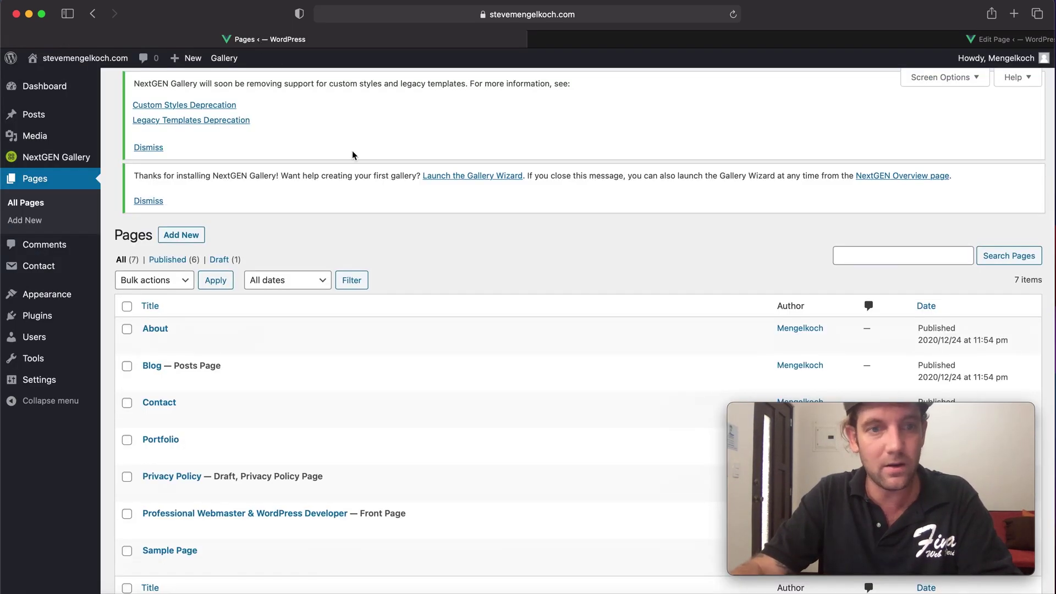
scroll(297, 226, down, 3)
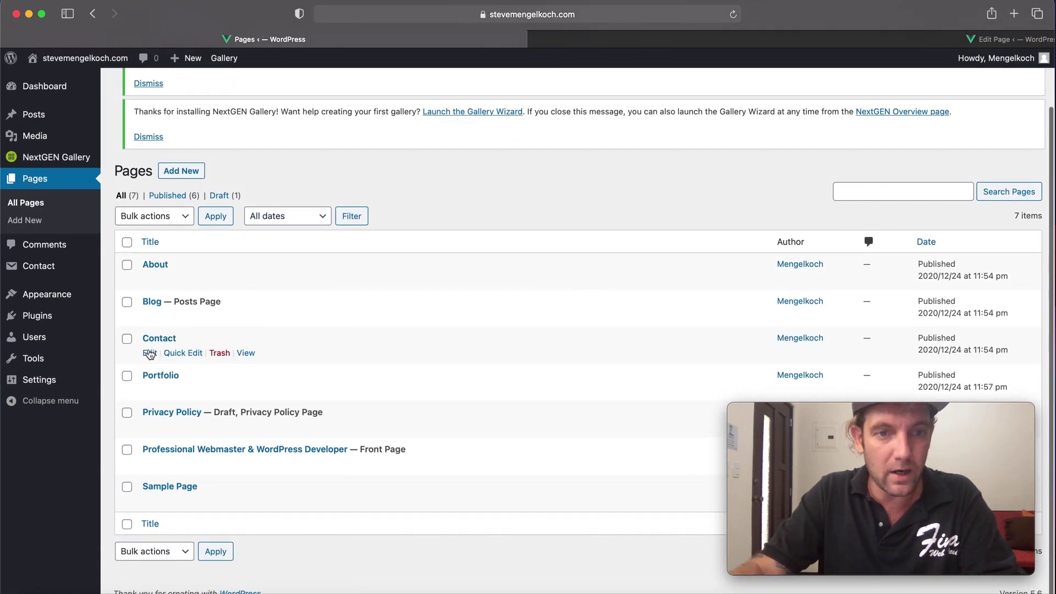
click(715, 43)
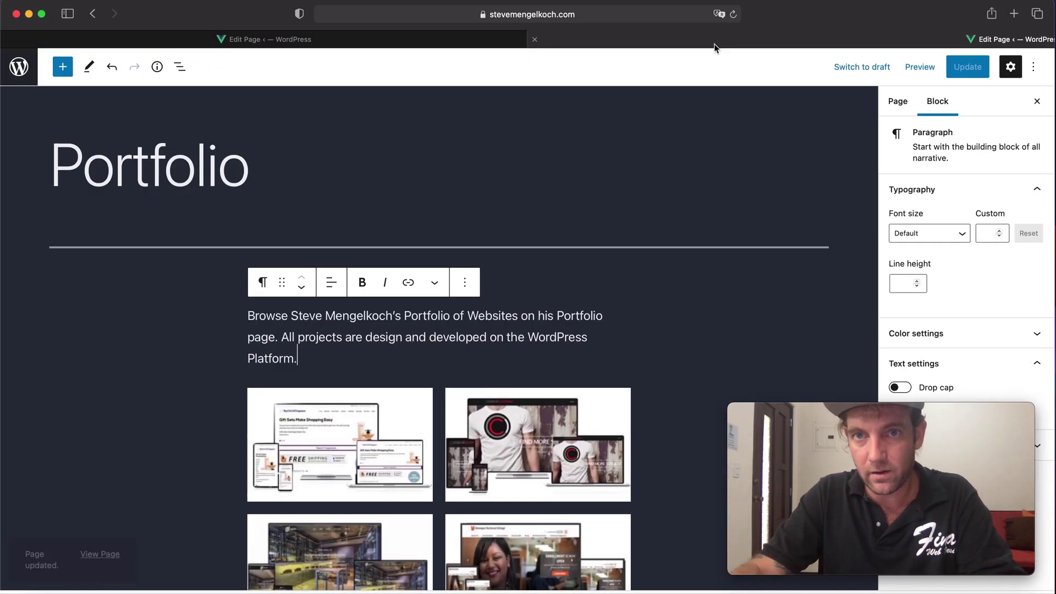
scroll(636, 163, down, 2)
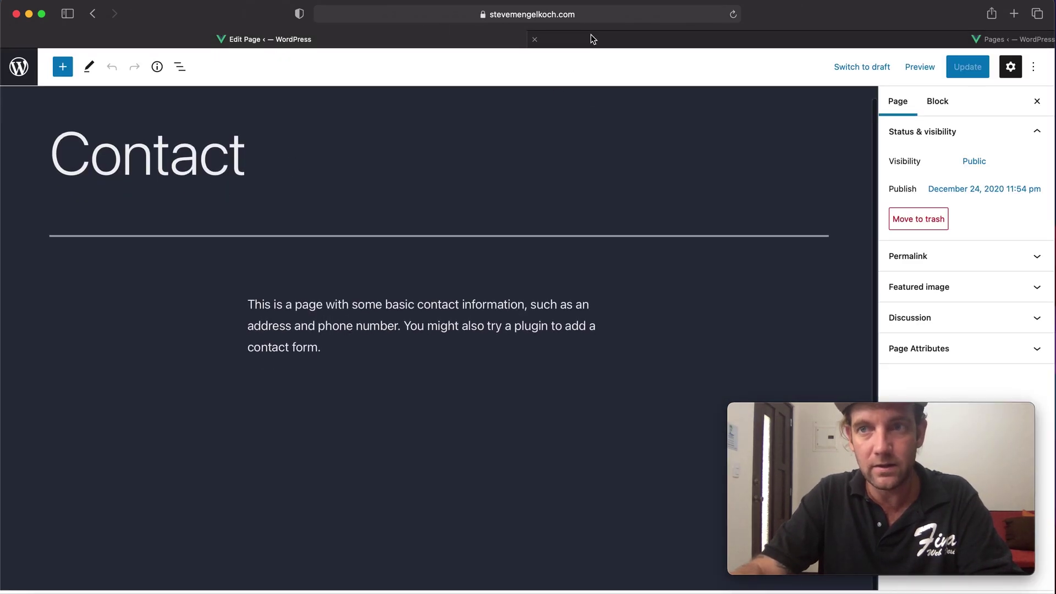
click(593, 39)
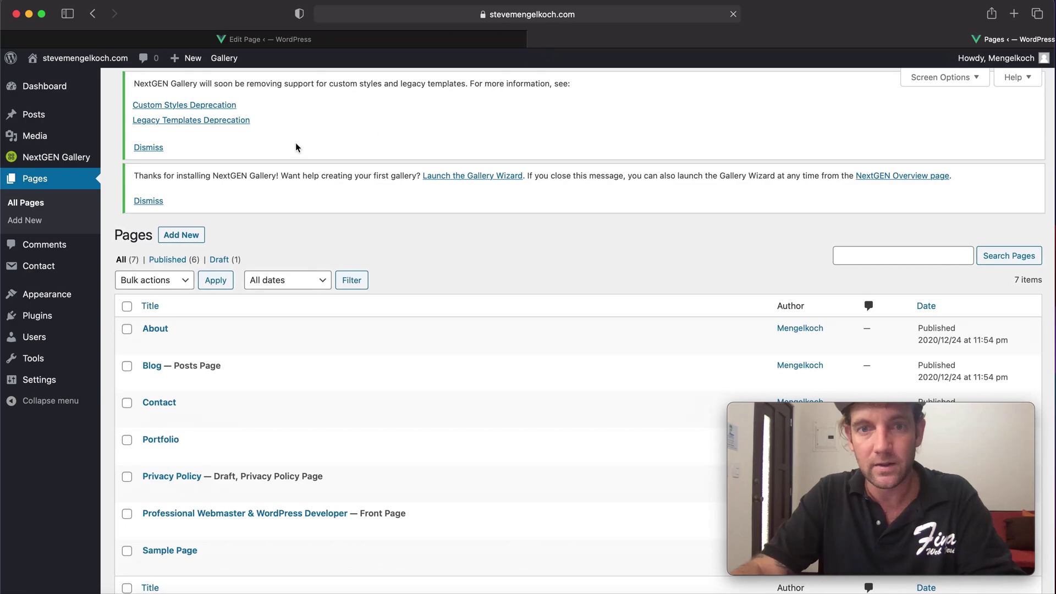
click(134, 41)
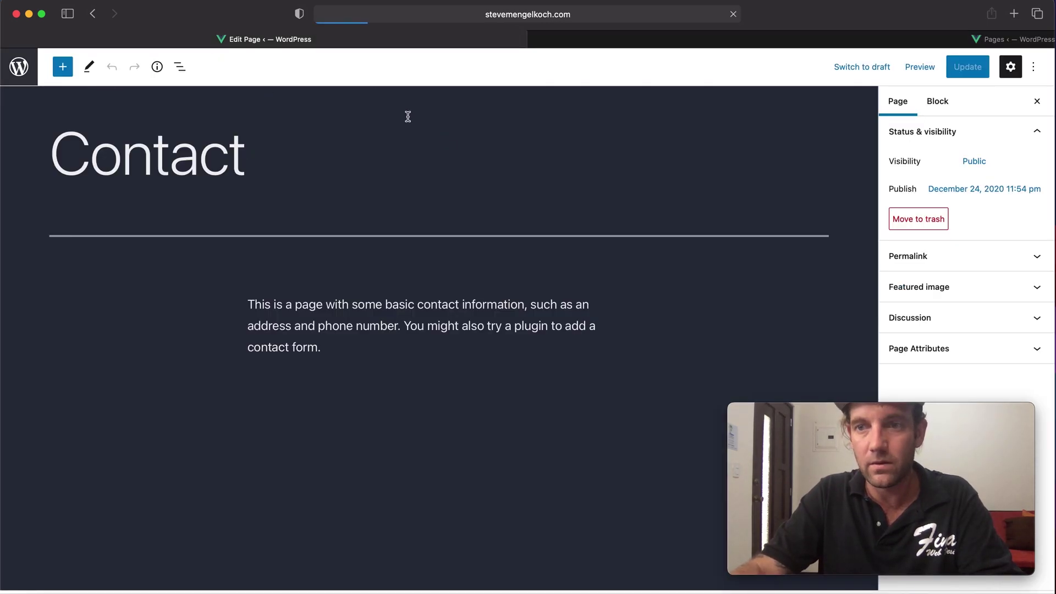
click(615, 38)
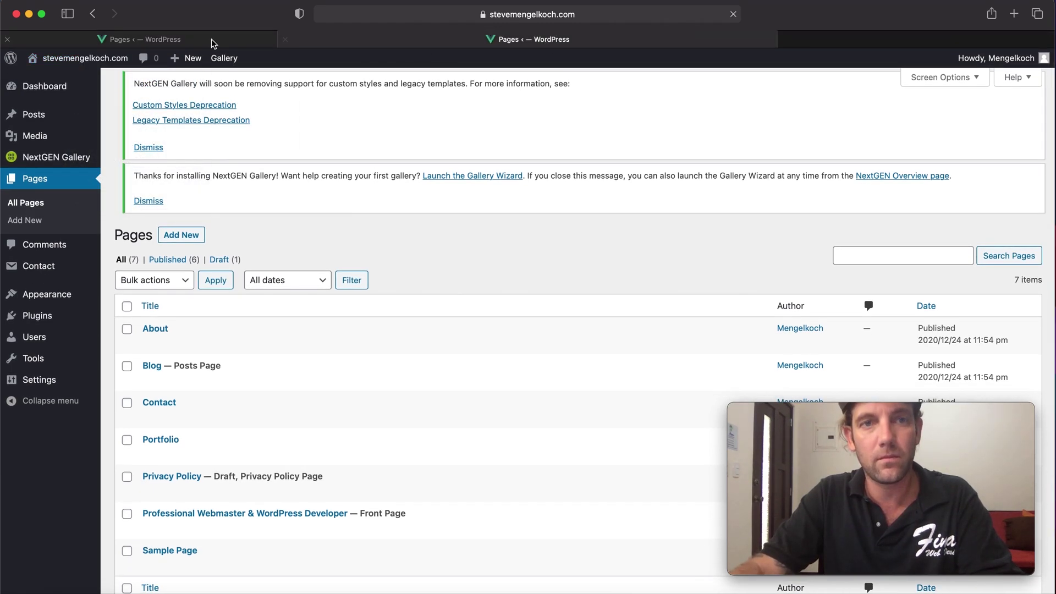
click(209, 43)
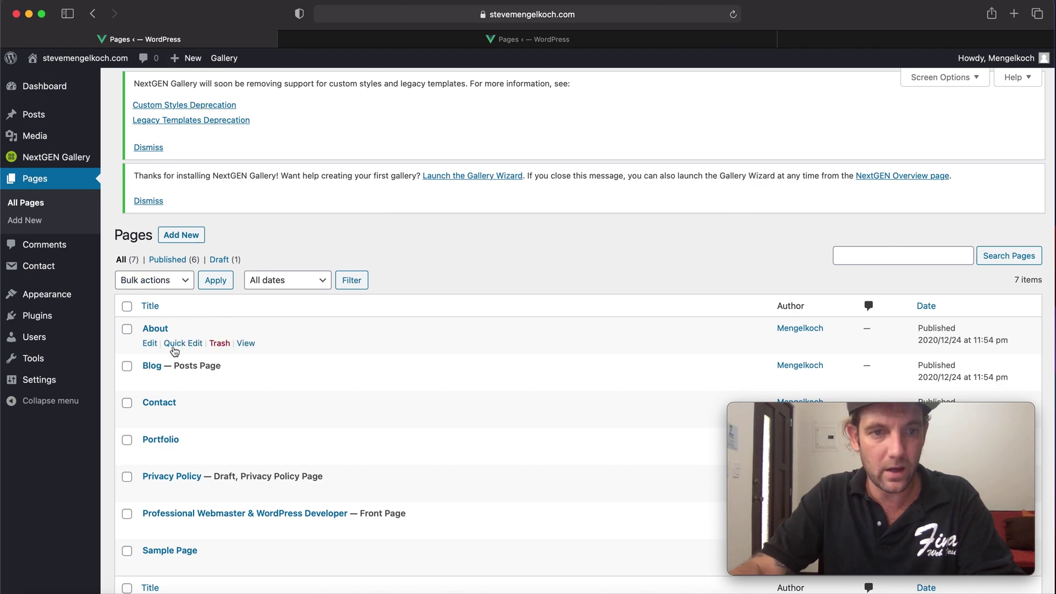
scroll(158, 377, down, 2)
click(85, 58)
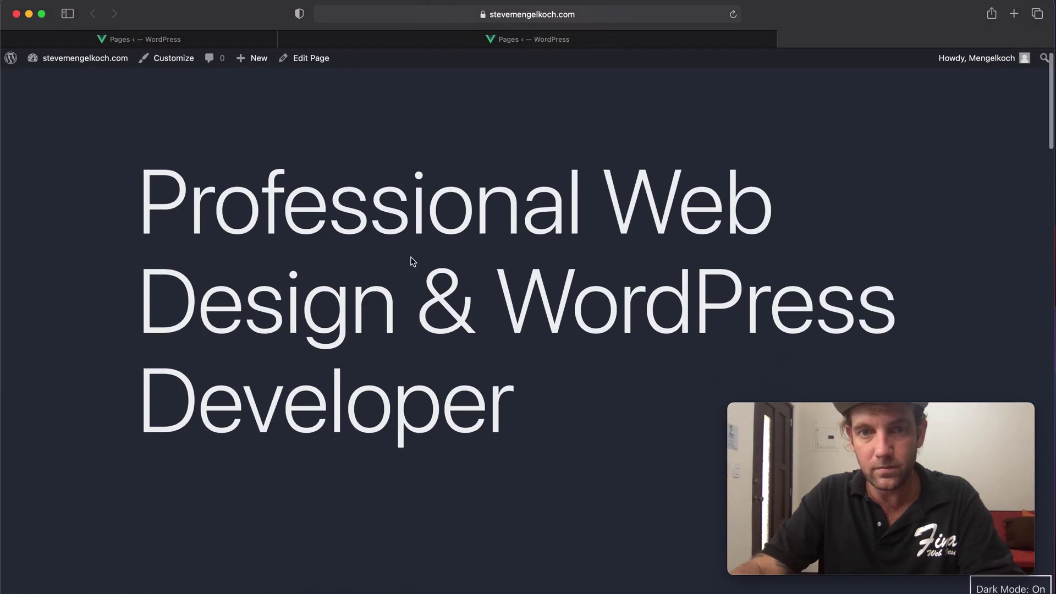
- Compare the live Contact page with the home page and select the home page's contact blurb
scroll(412, 261, up, 4)
click(895, 207)
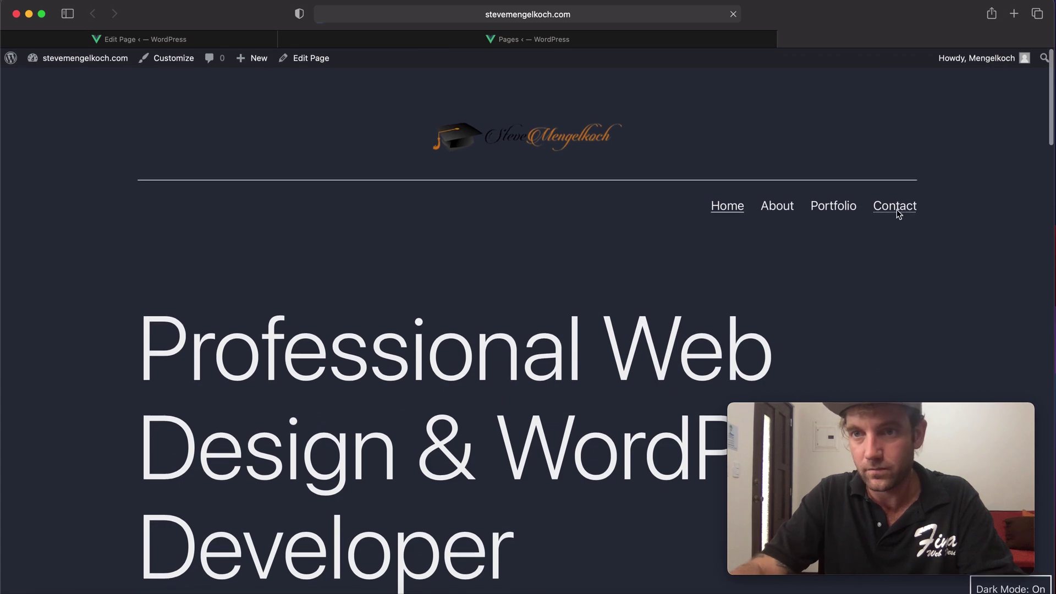
scroll(489, 231, down, 10)
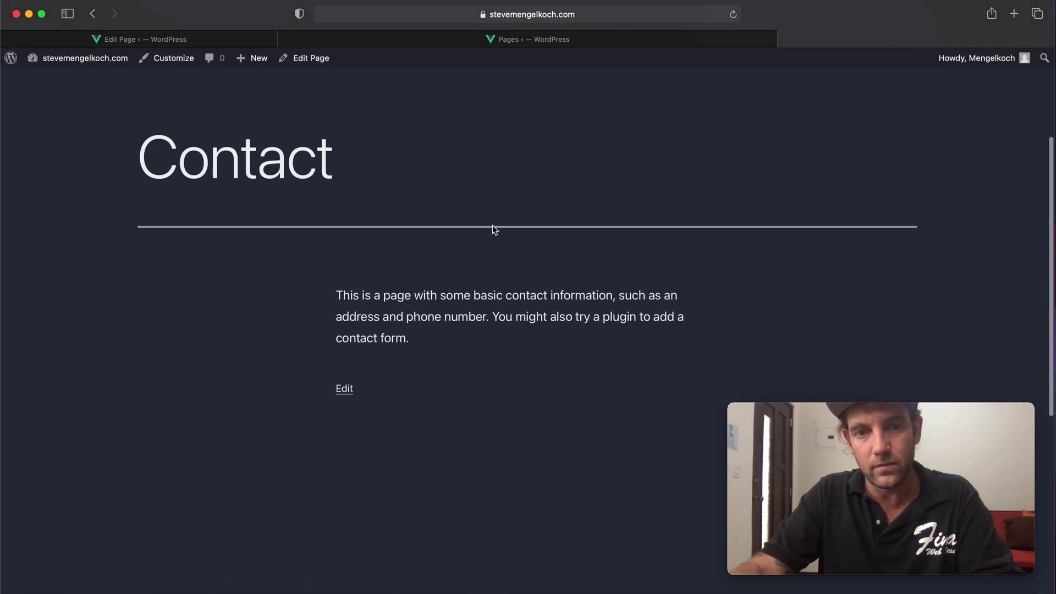
scroll(493, 230, up, 10)
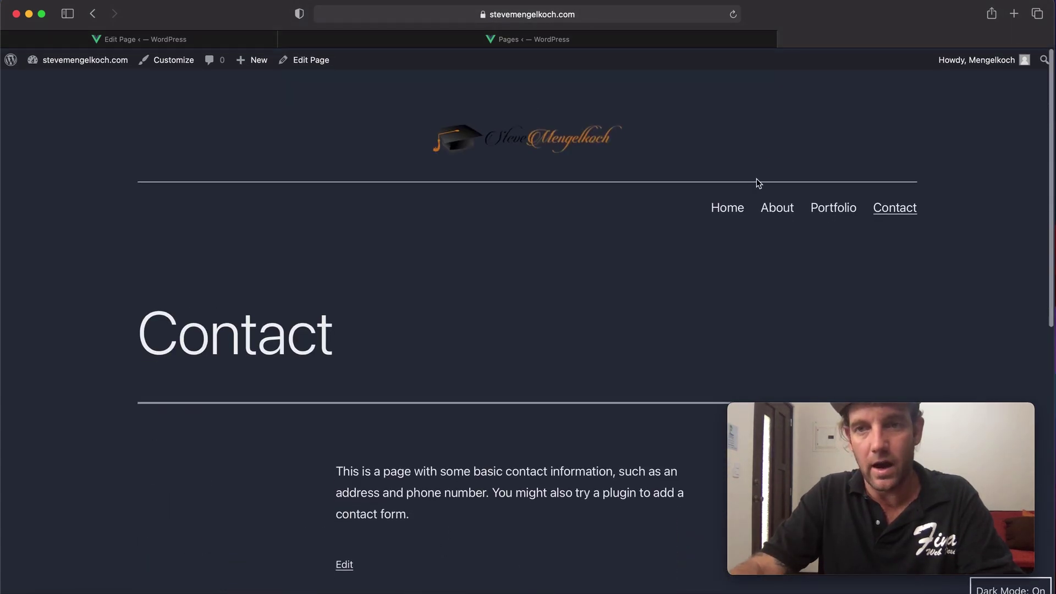
click(736, 208)
scroll(396, 281, down, 15)
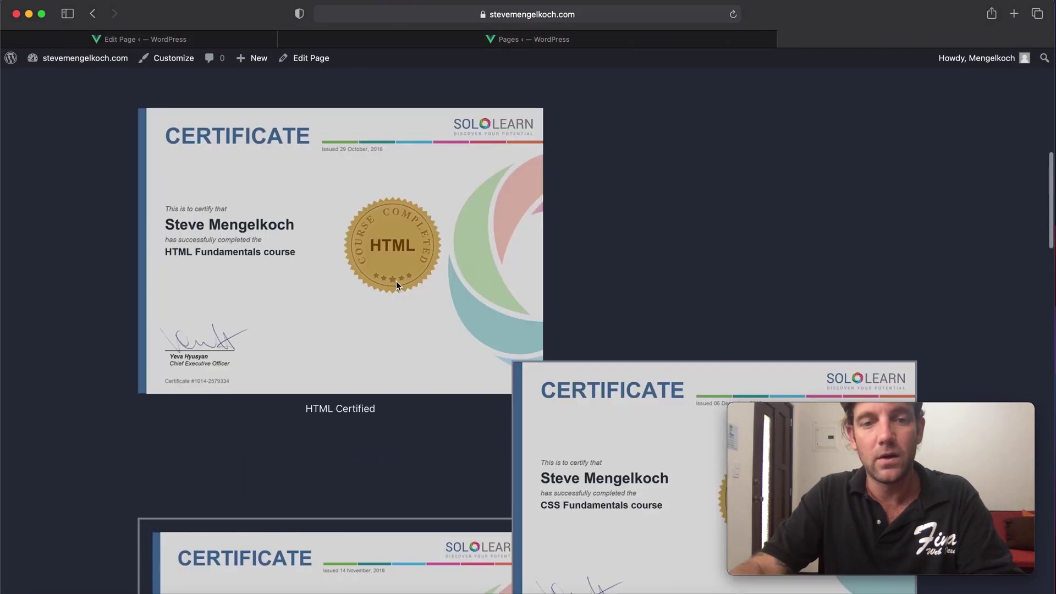
scroll(394, 281, down, 5)
scroll(720, 229, up, 3)
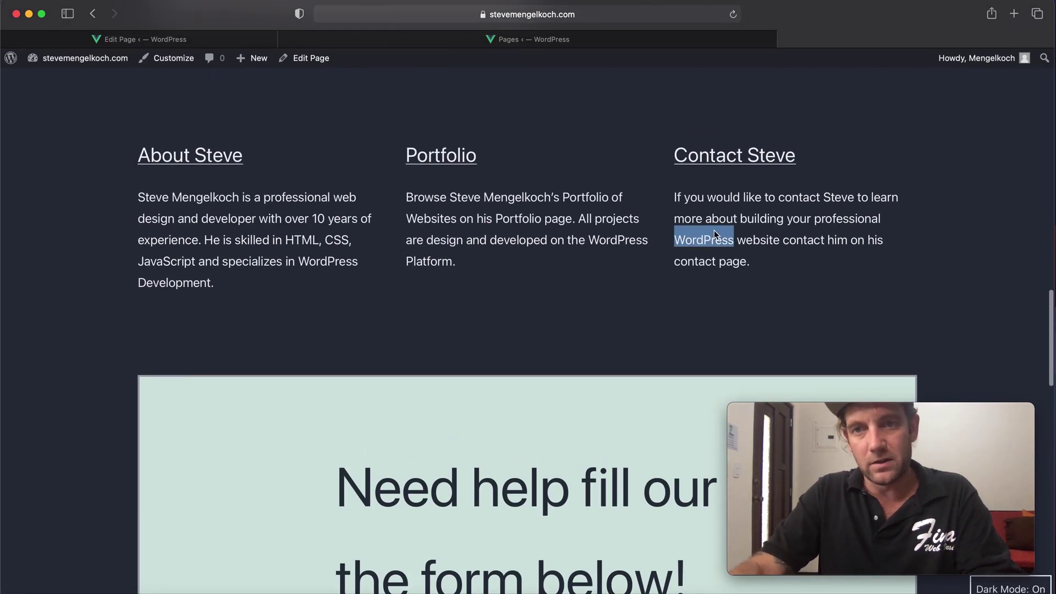
triple_click(717, 230)
key(super+c)
- Replace the Contact page's default paragraph with the copied blurb and update it
scroll(719, 231, up, 20)
click(878, 204)
scroll(405, 515, down, 3)
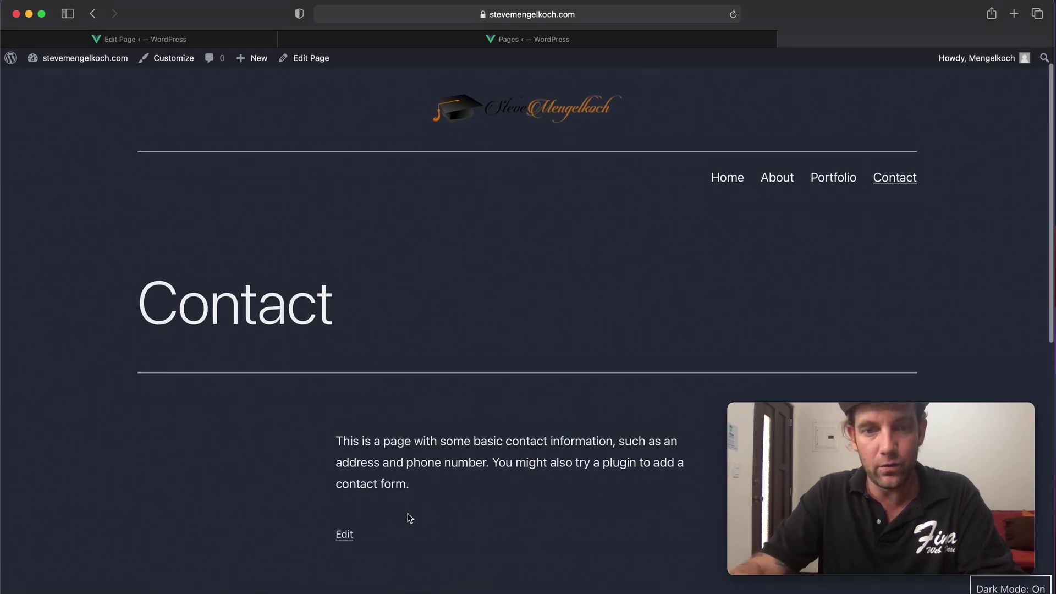
click(345, 490)
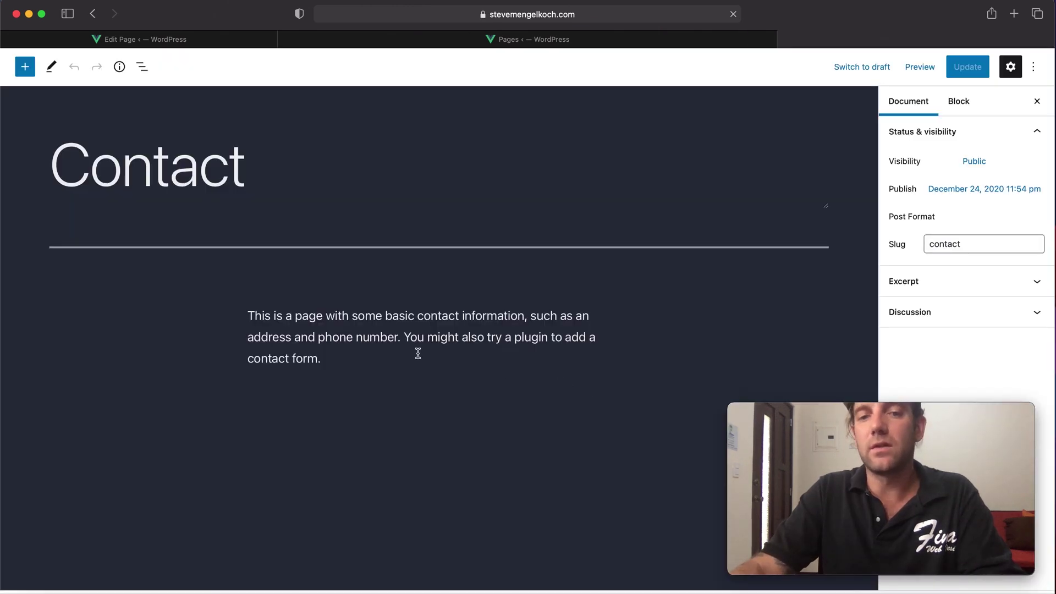
triple_click(347, 335)
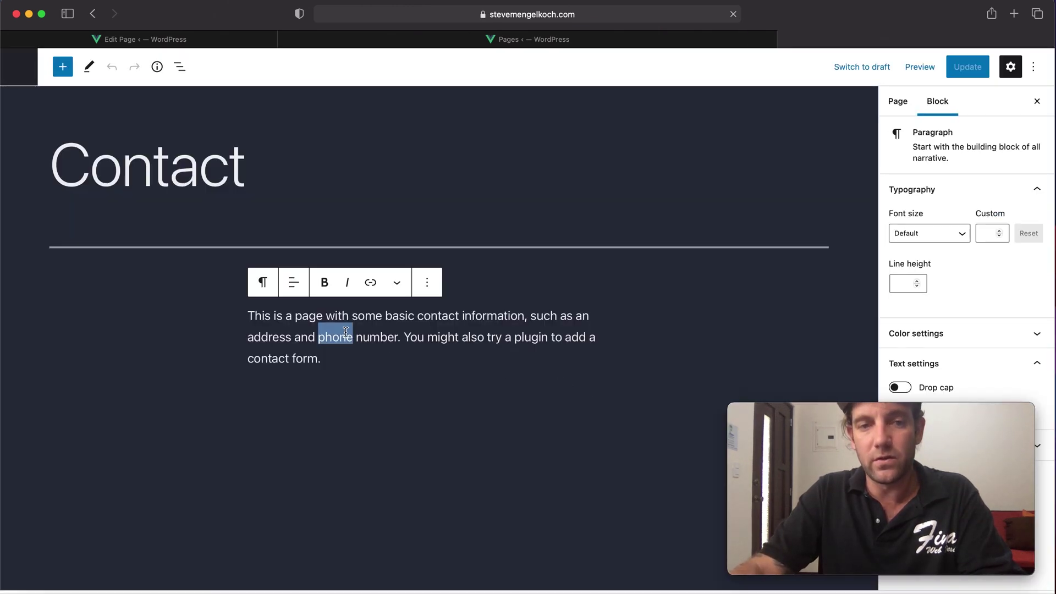
key(super+v)
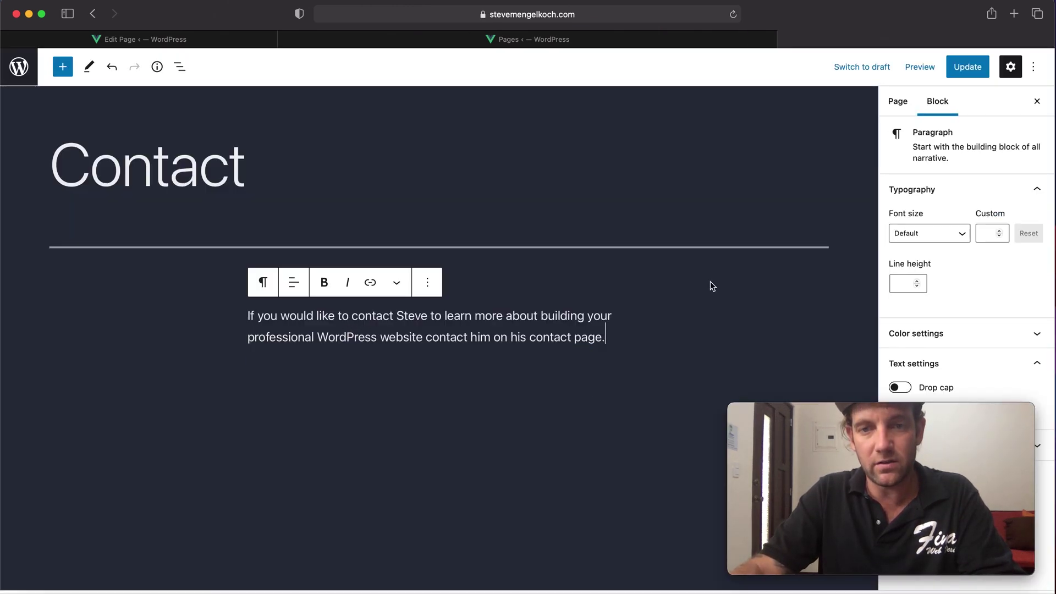
click(973, 68)
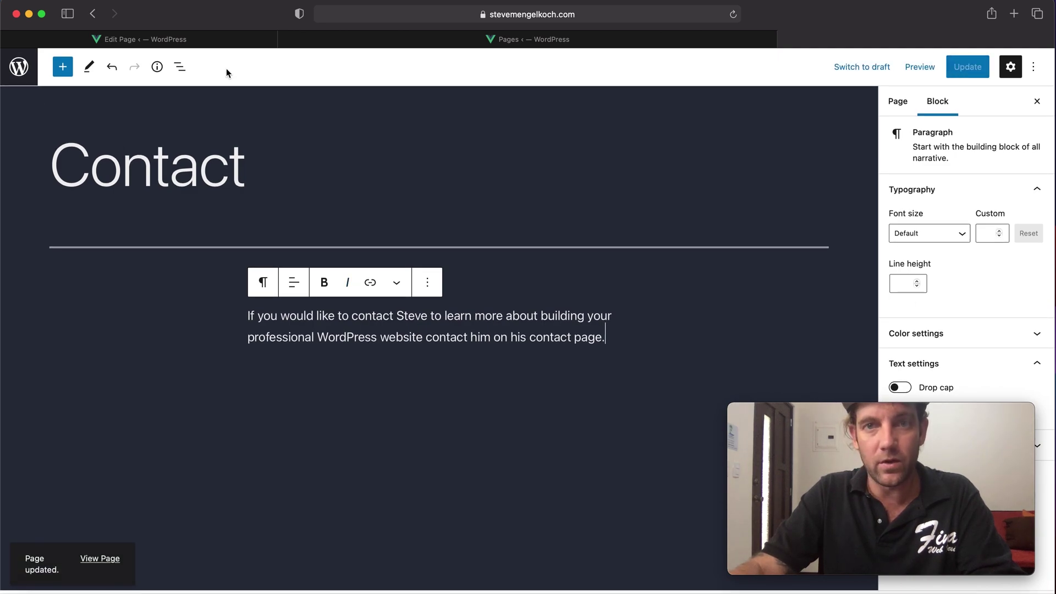
- Add a Contact Form 7 block using Contact form 1 below the paragraph and update
click(63, 67)
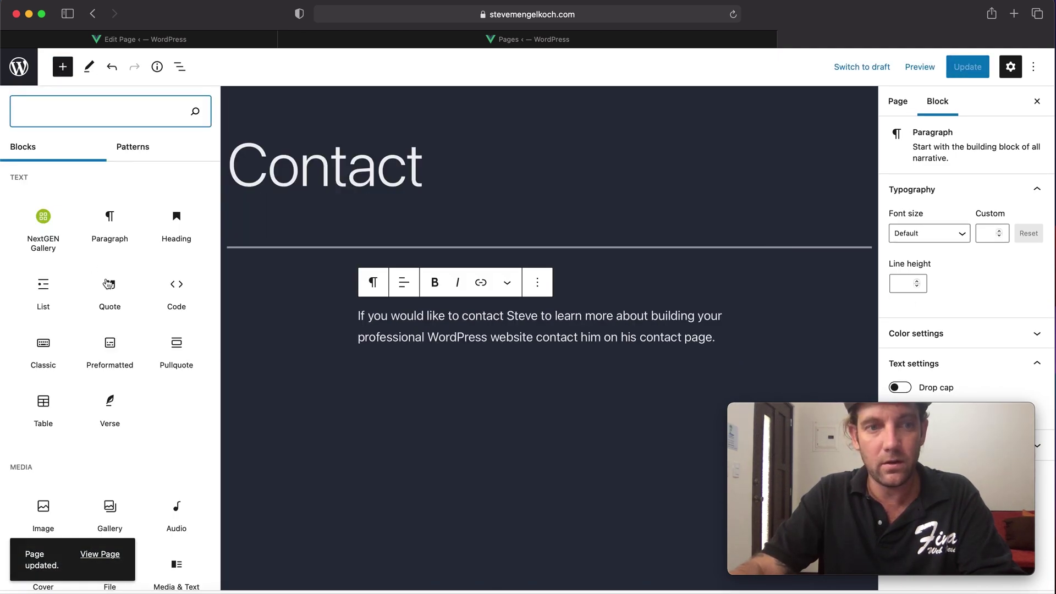
scroll(108, 293, down, 10)
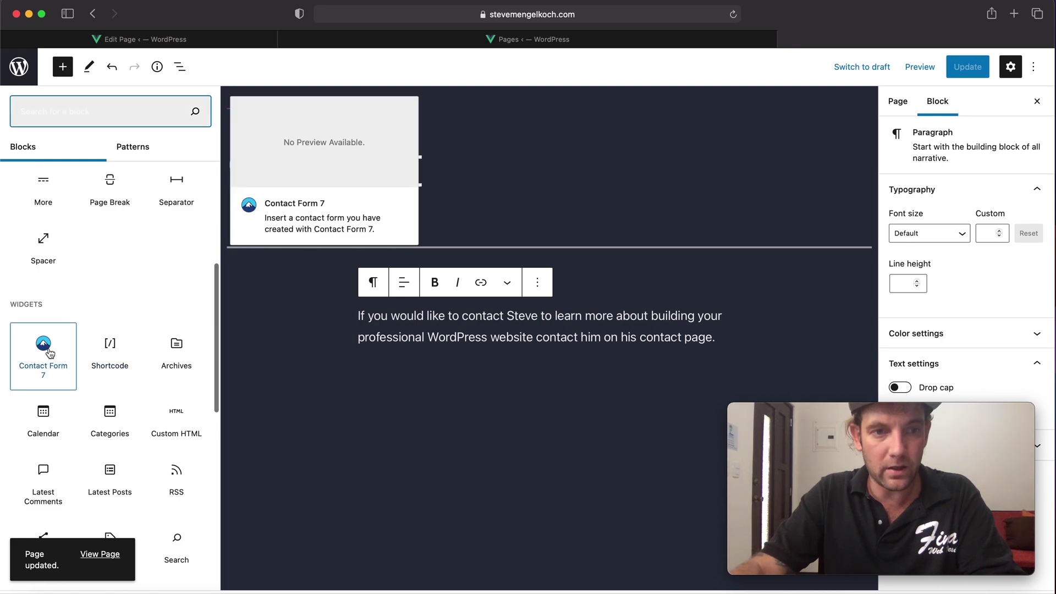
click(47, 350)
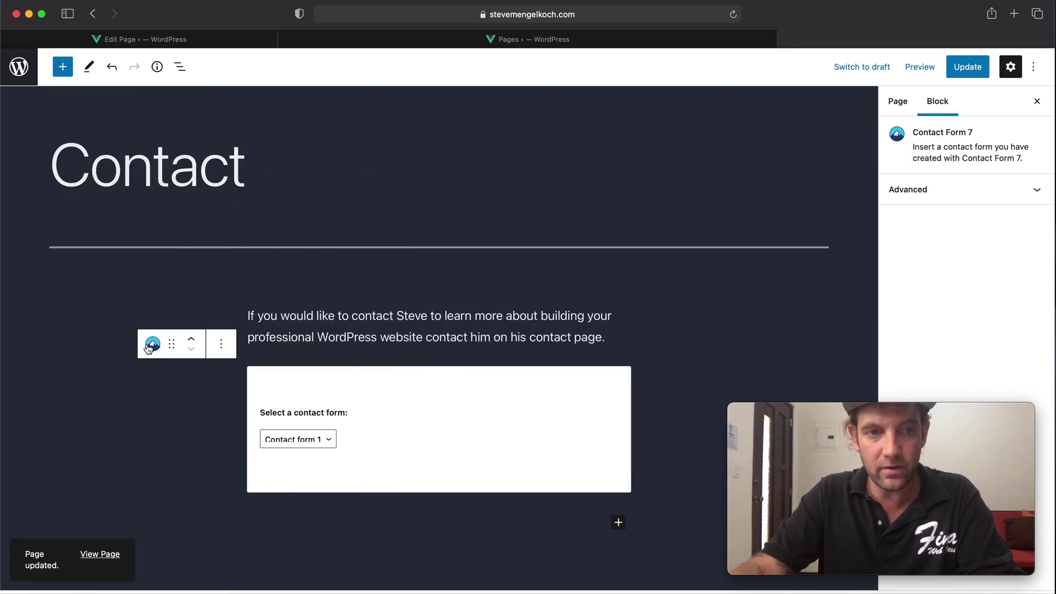
click(299, 443)
click(306, 438)
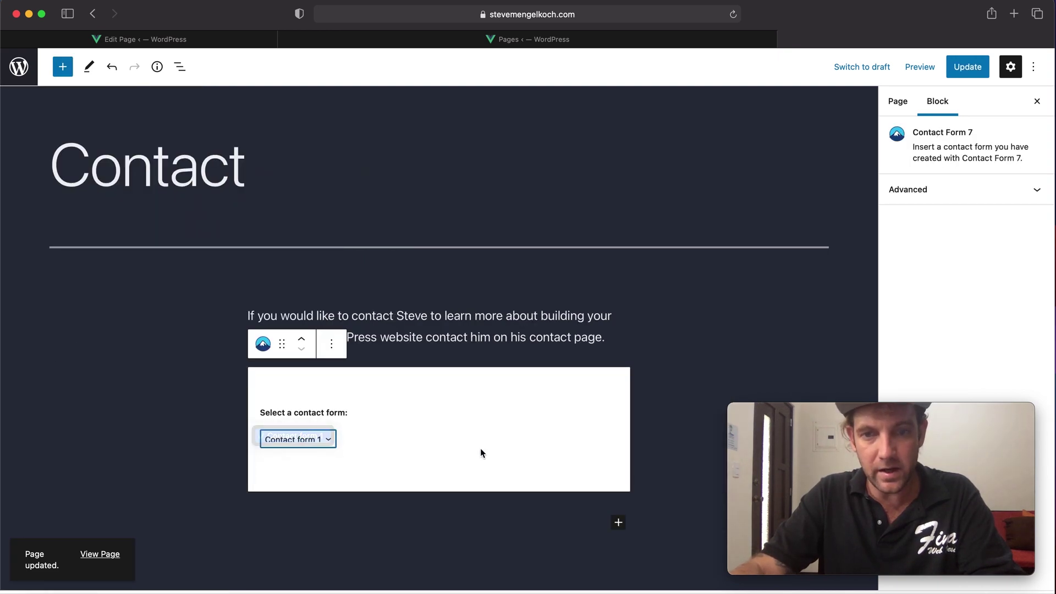
click(976, 67)
- Open the live site in a new tab and close the Pages list tab
click(551, 40)
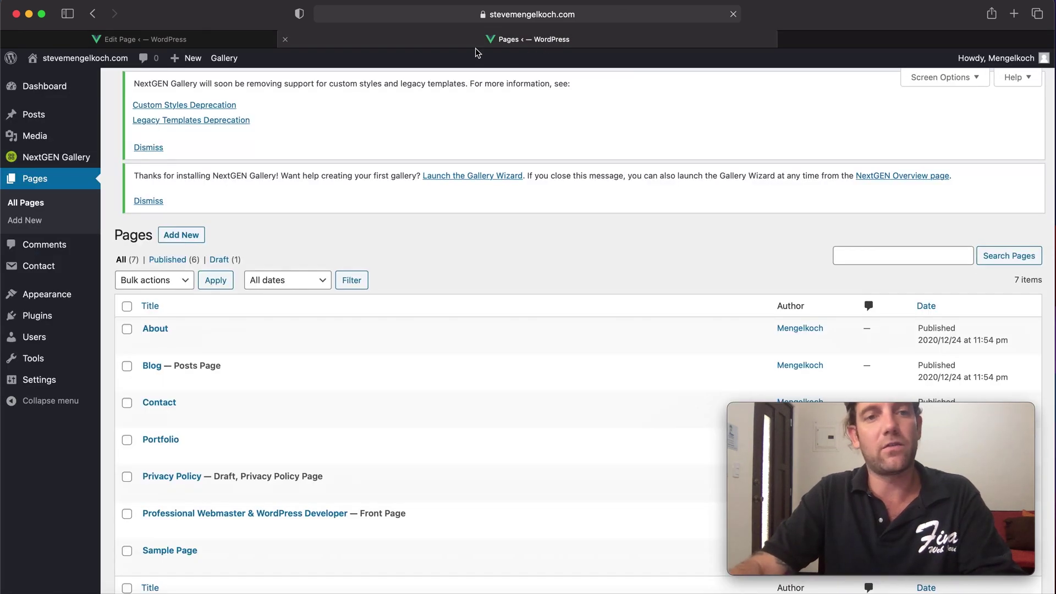
mouse_move(102, 60)
right_click(69, 79)
click(83, 81)
click(275, 40)
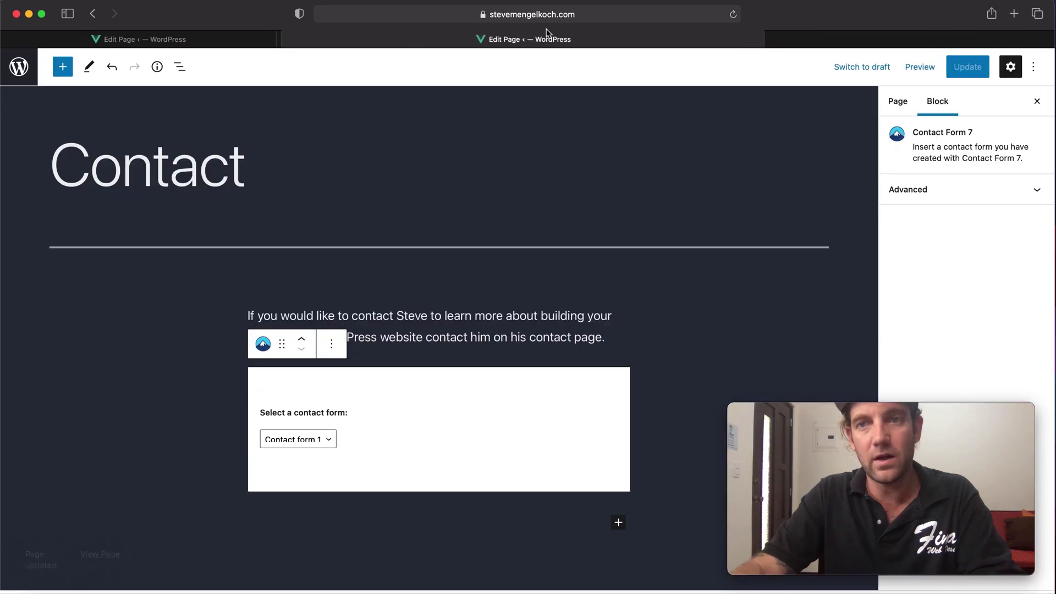
- Open the live Contact page and test the form by entering a test name in Your name
click(874, 39)
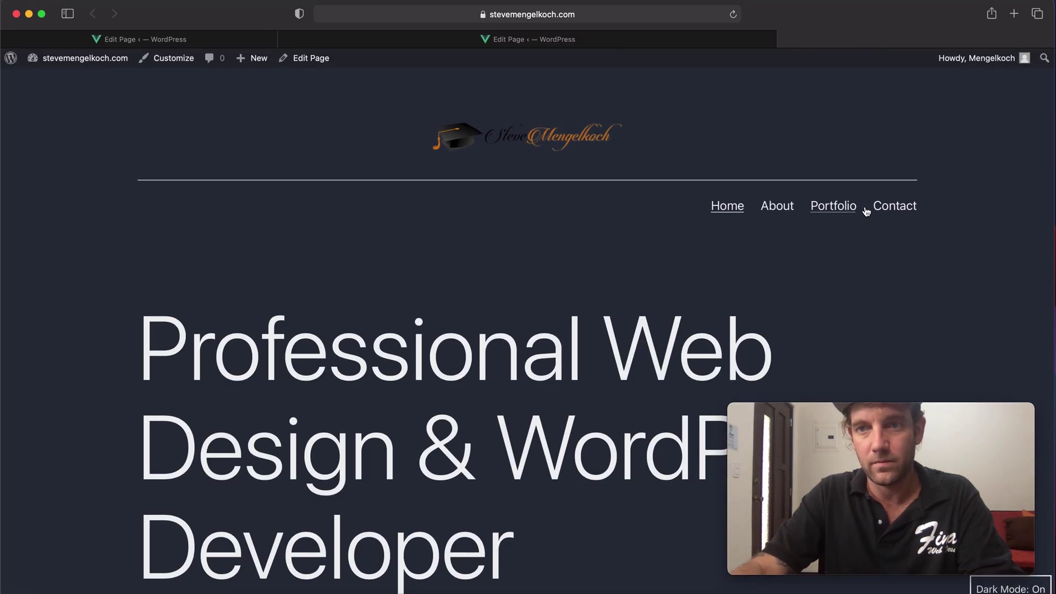
click(866, 206)
scroll(370, 184, down, 10)
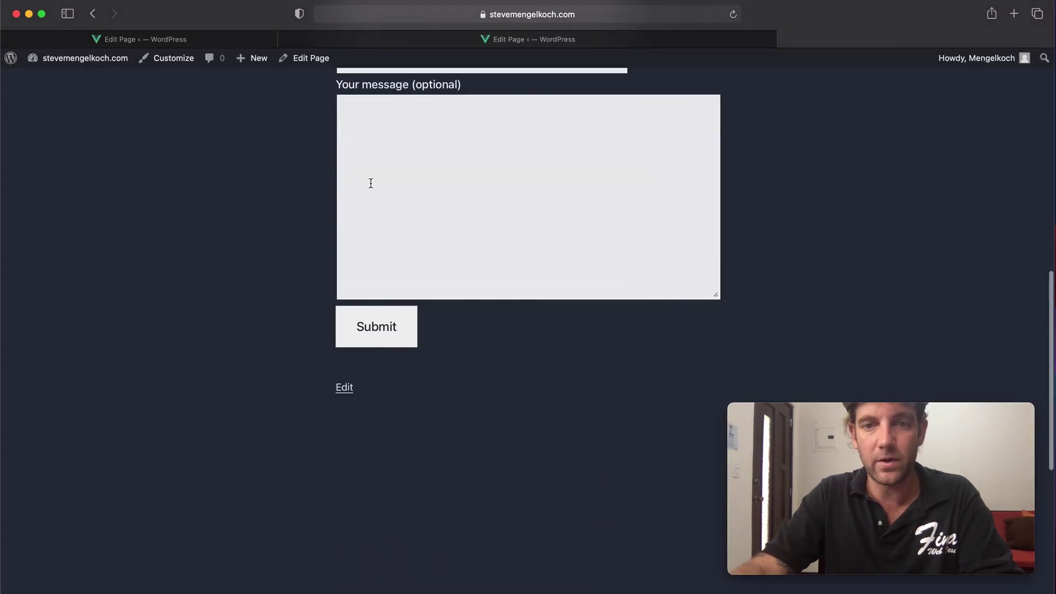
scroll(374, 183, up, 6)
click(393, 232)
text(s)
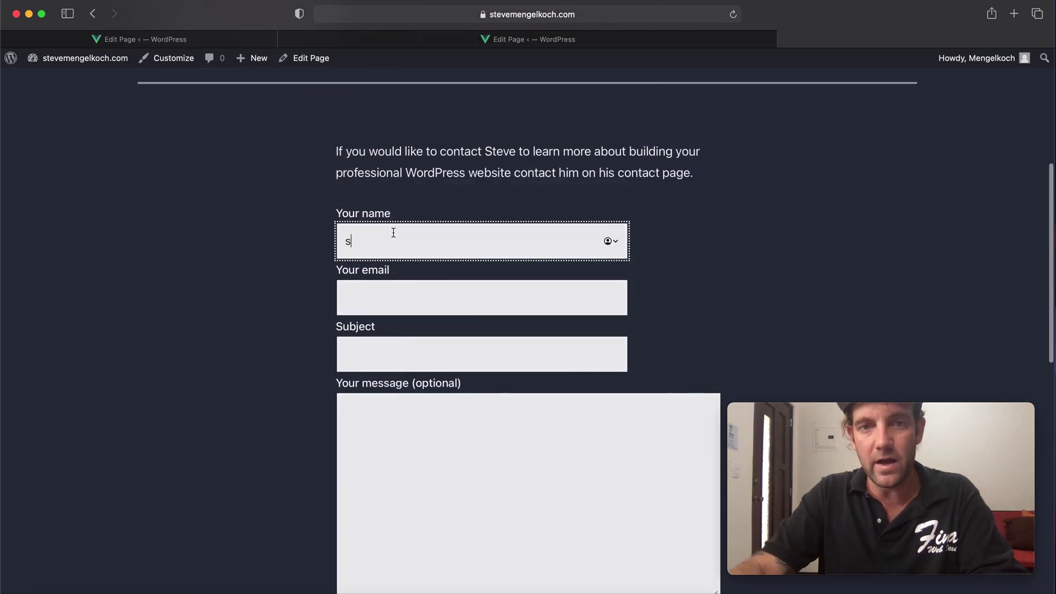
text(teve)
key(Tab)
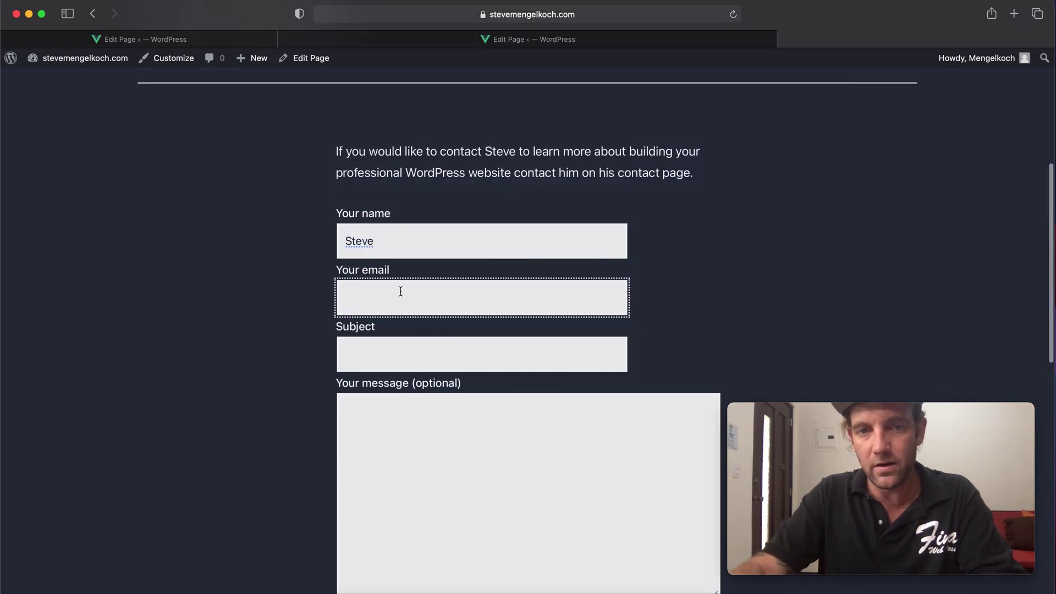
scroll(400, 276, down, 10)
scroll(401, 276, up, 4)
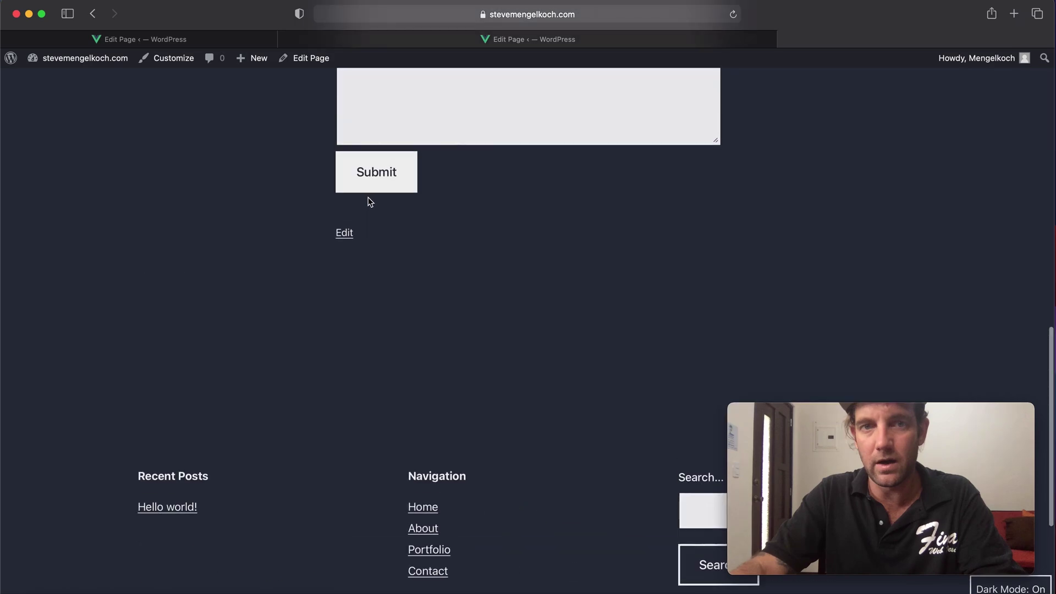
scroll(381, 209, up, 6)
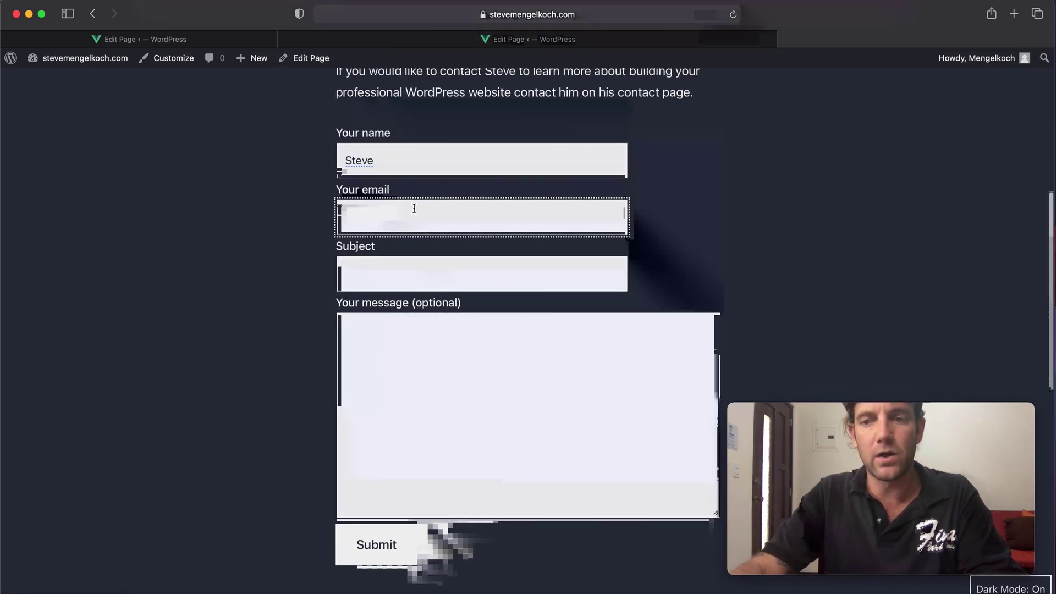
scroll(415, 207, up, 8)
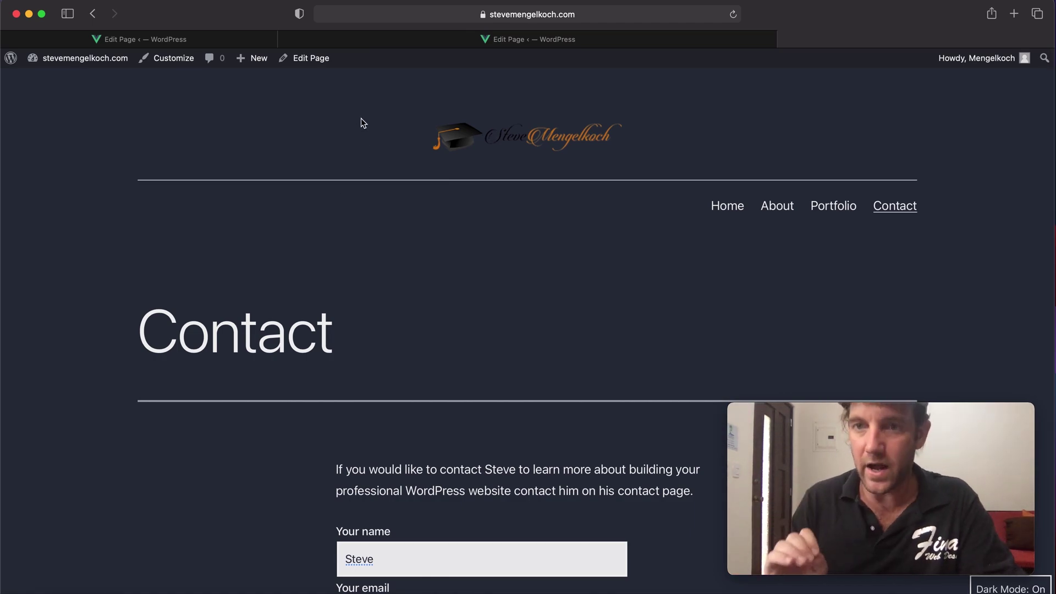
- Leave the Contact editor tabs and go from the dashboard to Appearance > Menus
click(338, 43)
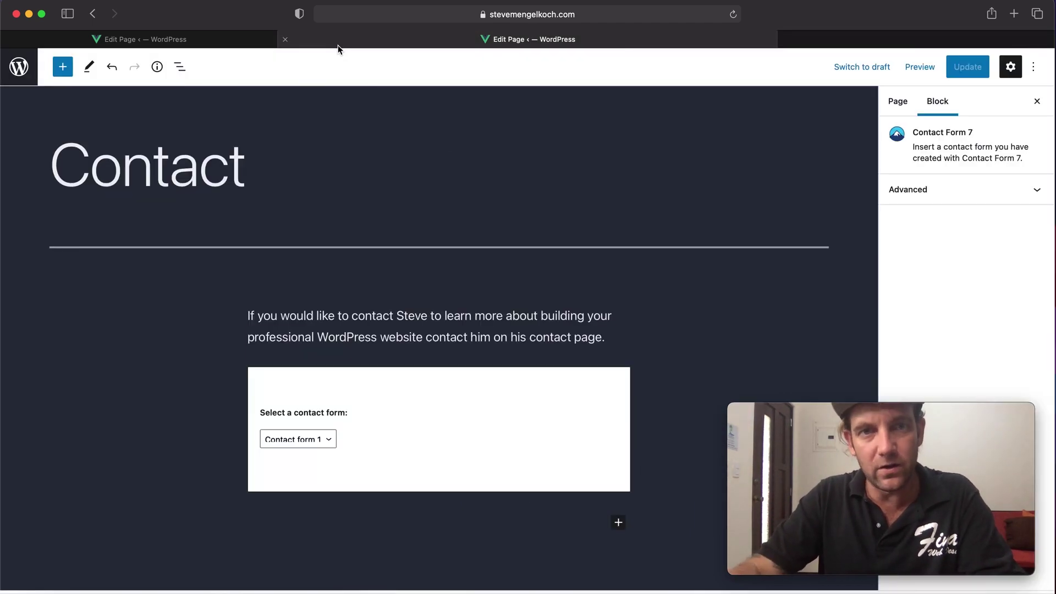
click(173, 37)
click(21, 67)
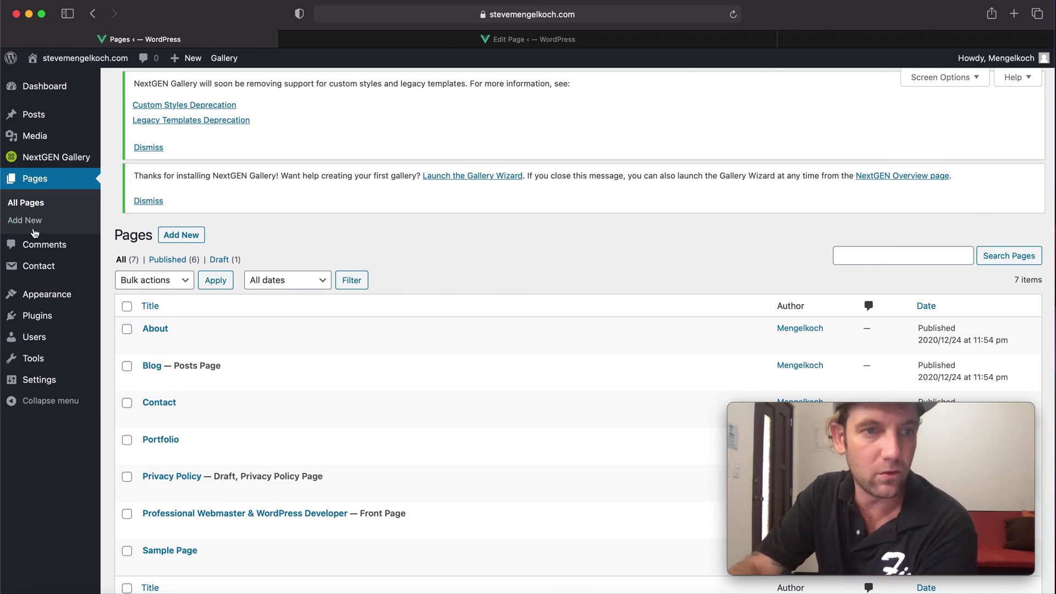
mouse_move(55, 297)
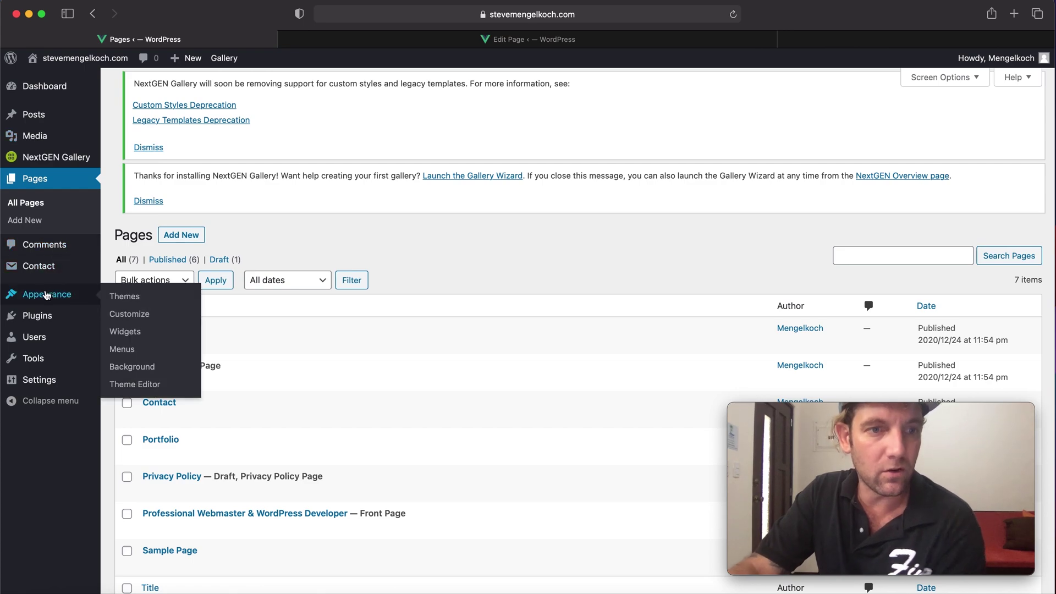
click(137, 350)
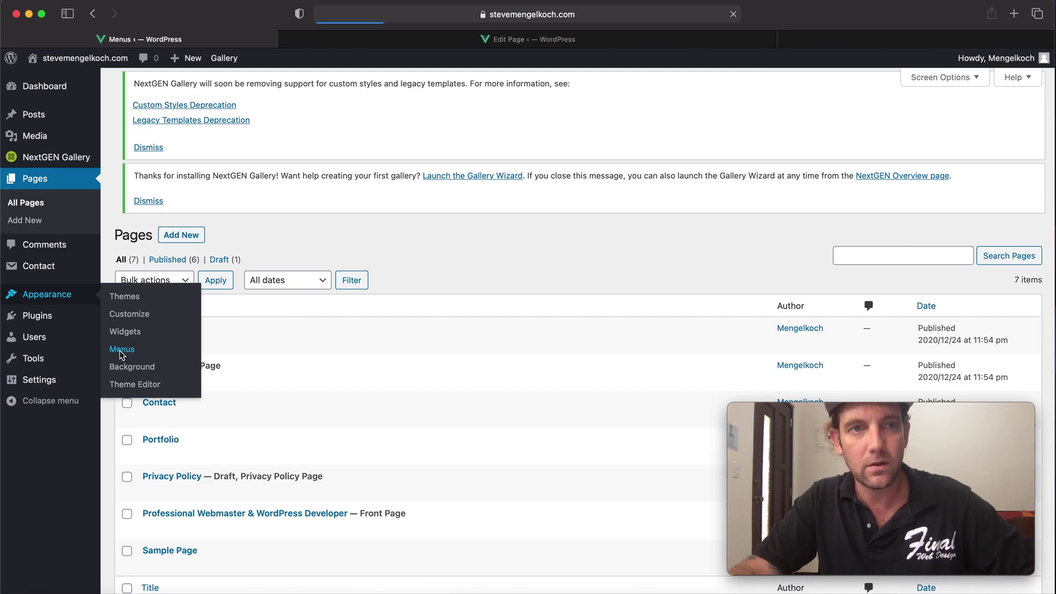
- Add the Blog page to the Primary menu between Portfolio and Contact, and save
scroll(415, 252, down, 5)
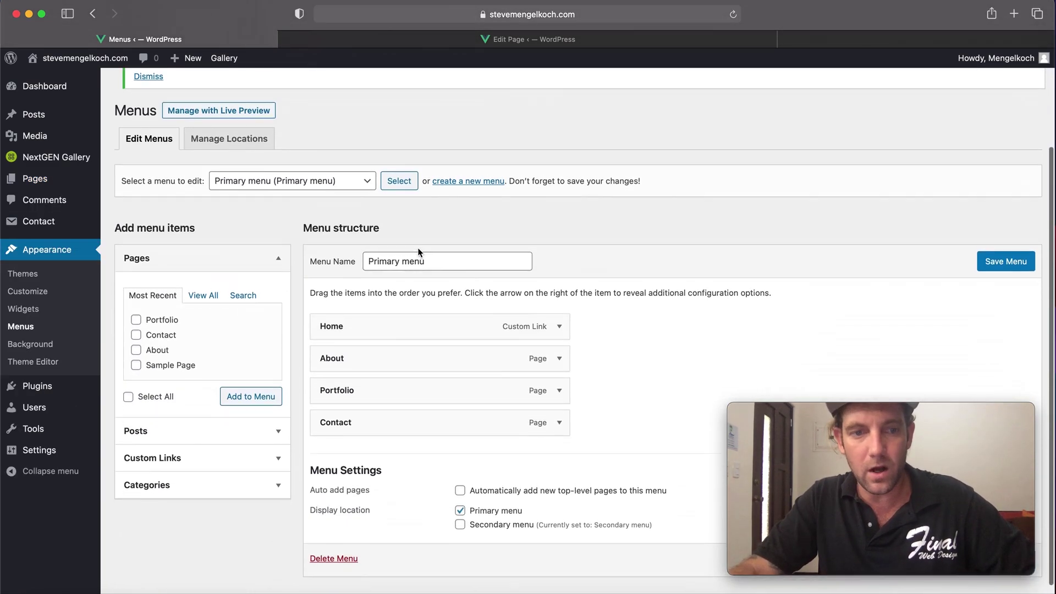
click(267, 413)
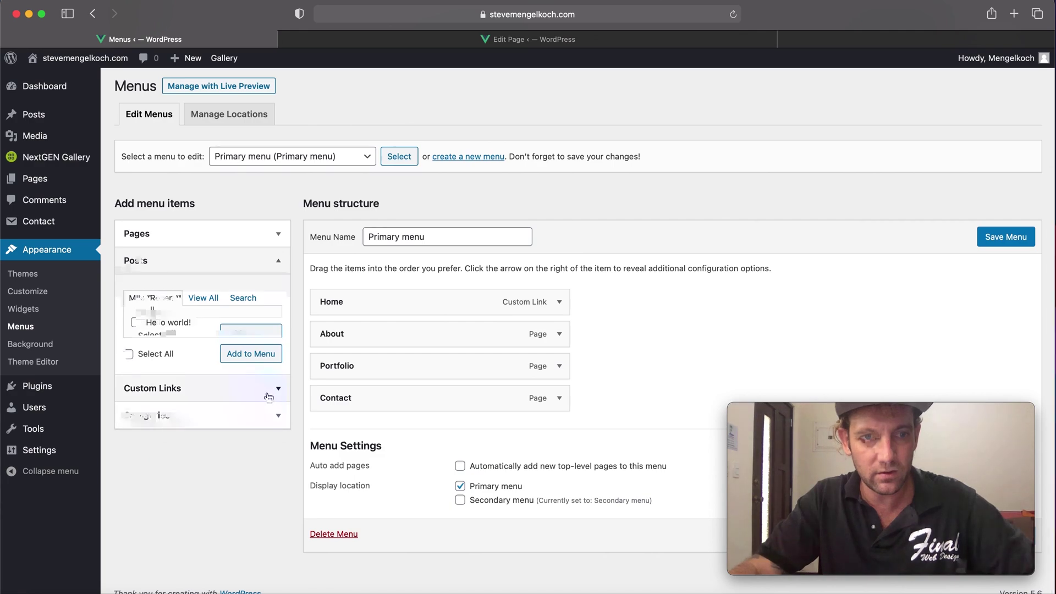
click(267, 388)
click(267, 417)
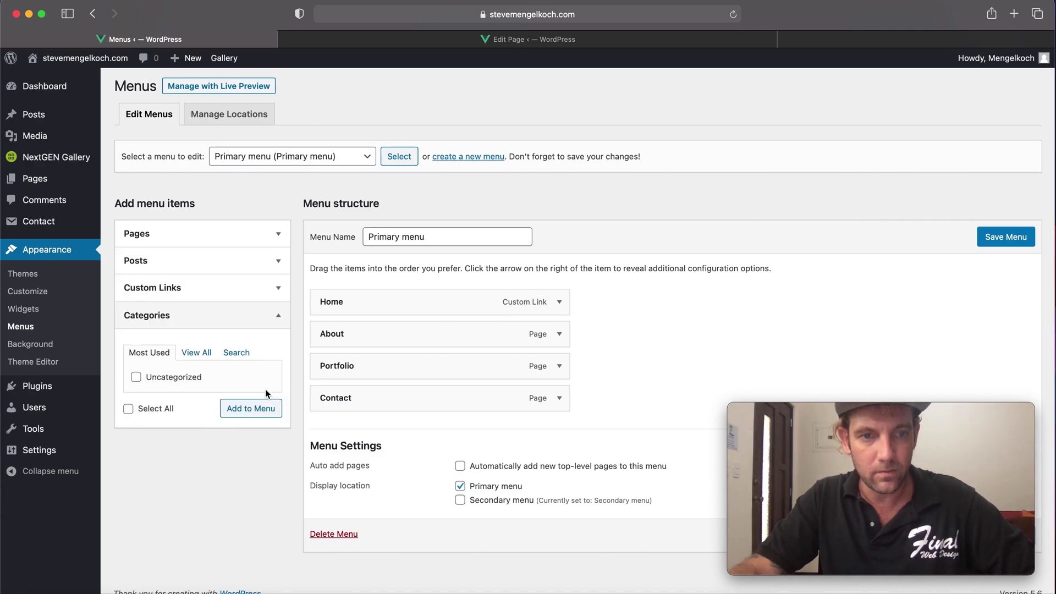
click(269, 238)
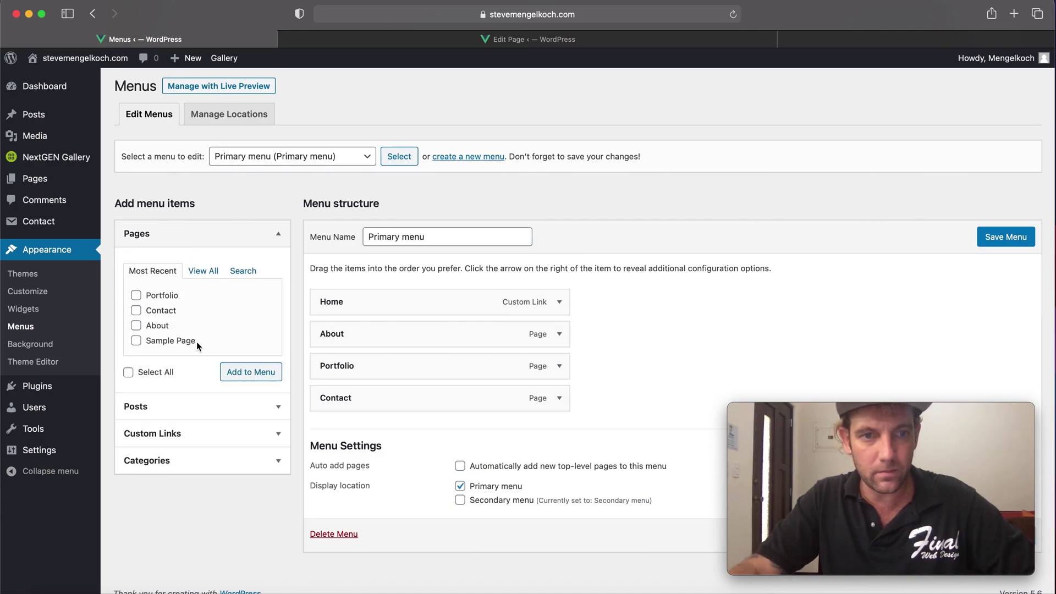
click(204, 271)
click(137, 326)
click(278, 420)
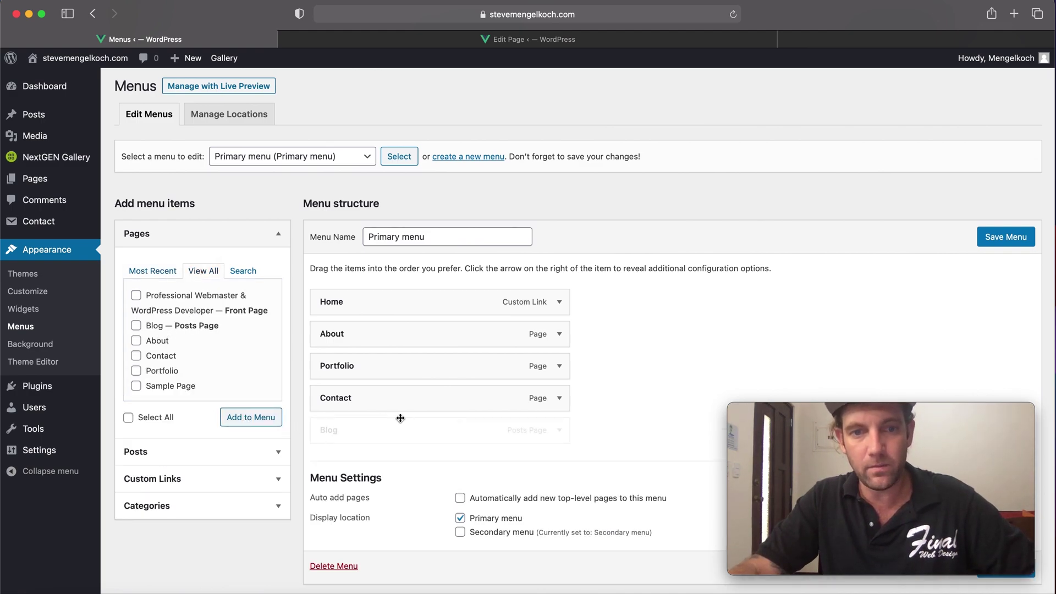
drag(349, 430, 346, 397)
click(1005, 237)
- Check the live site's menu and browse the Blog page showing the Hello world! post
click(849, 43)
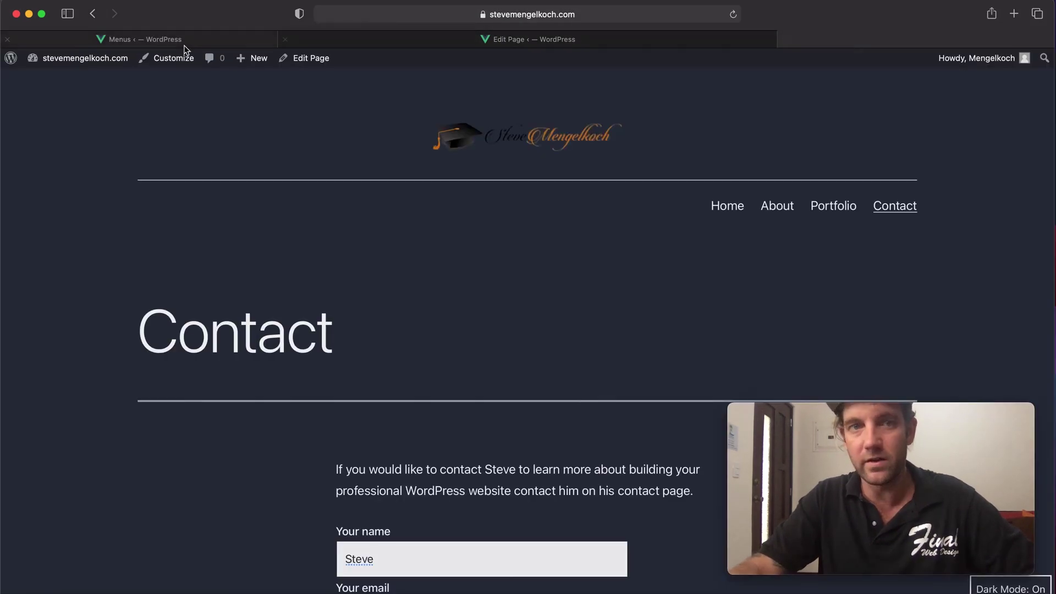
click(725, 213)
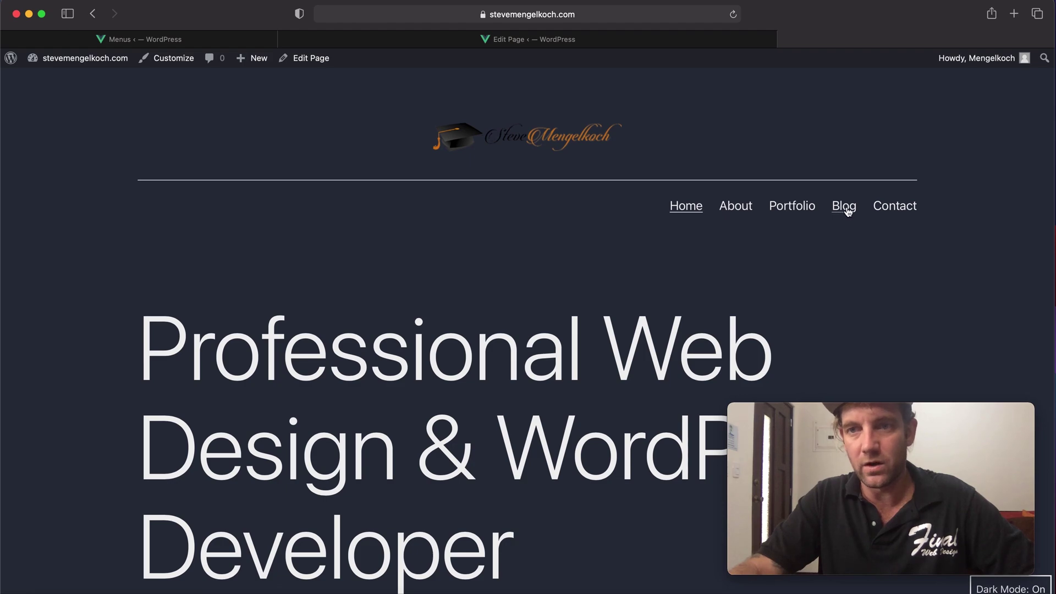
click(845, 209)
scroll(434, 243, down, 2)
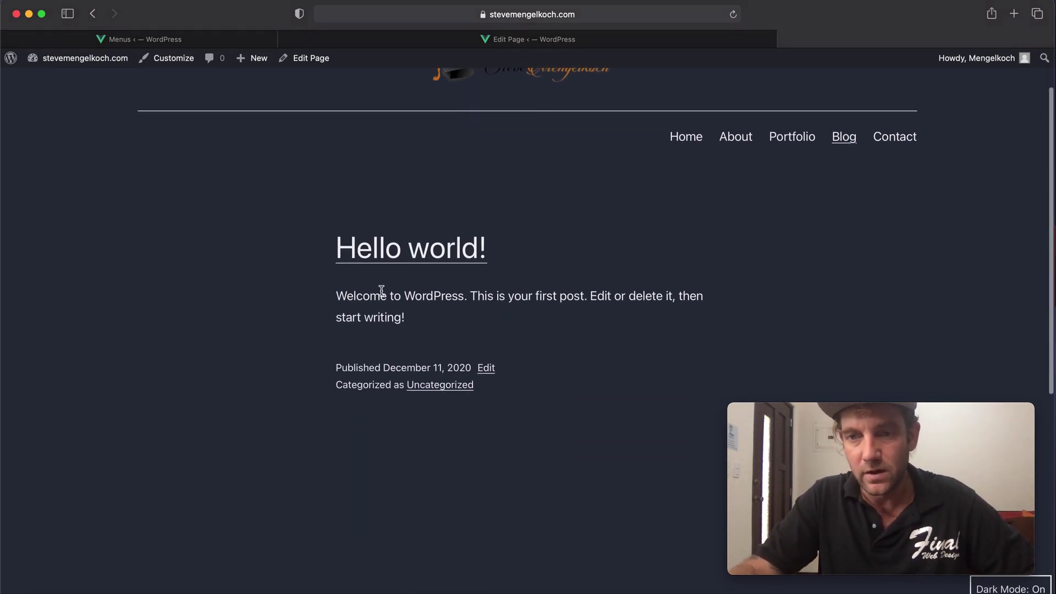
scroll(312, 287, down, 5)
scroll(318, 285, up, 10)
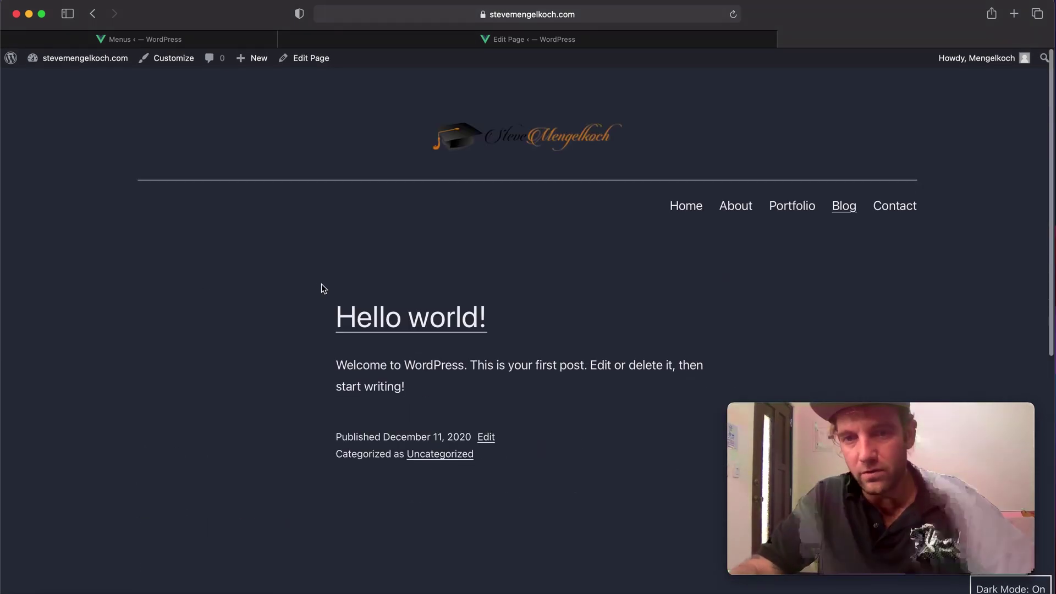
scroll(323, 288, down, 4)
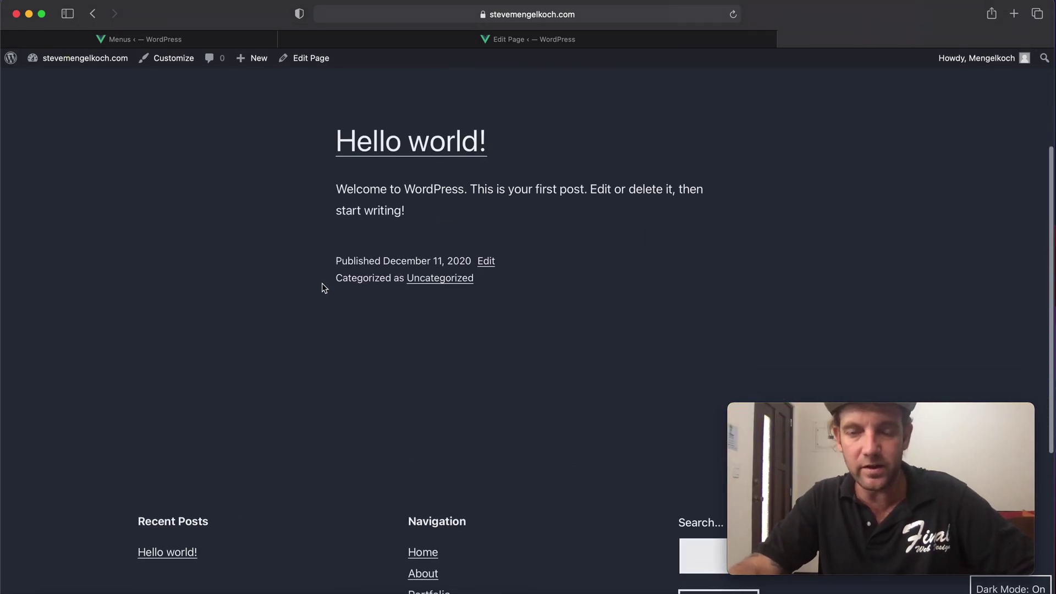
scroll(323, 285, up, 4)
scroll(323, 285, down, 5)
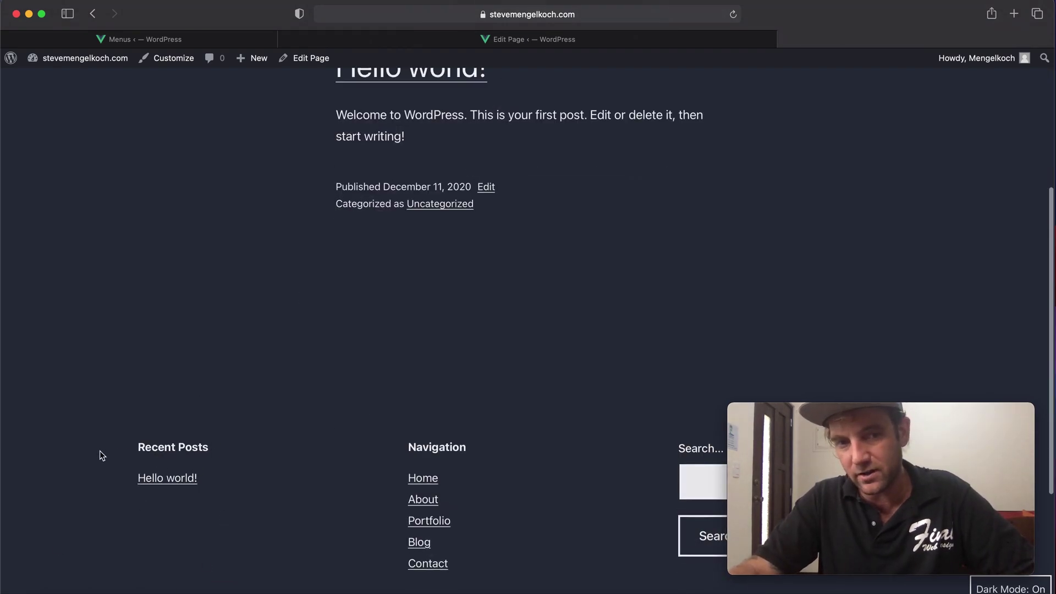
scroll(198, 478, up, 10)
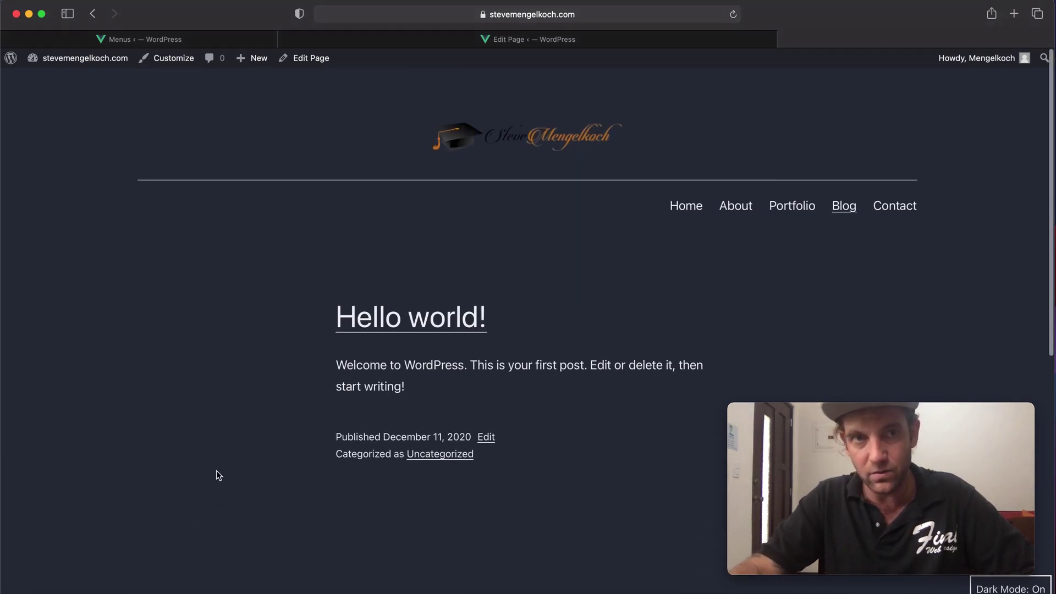
- Return to the Menus admin and close the page editor tab
click(494, 41)
click(219, 38)
click(285, 39)
- Edit the Hello world! post and retitle it 'Blog 1'
mouse_move(91, 114)
click(137, 133)
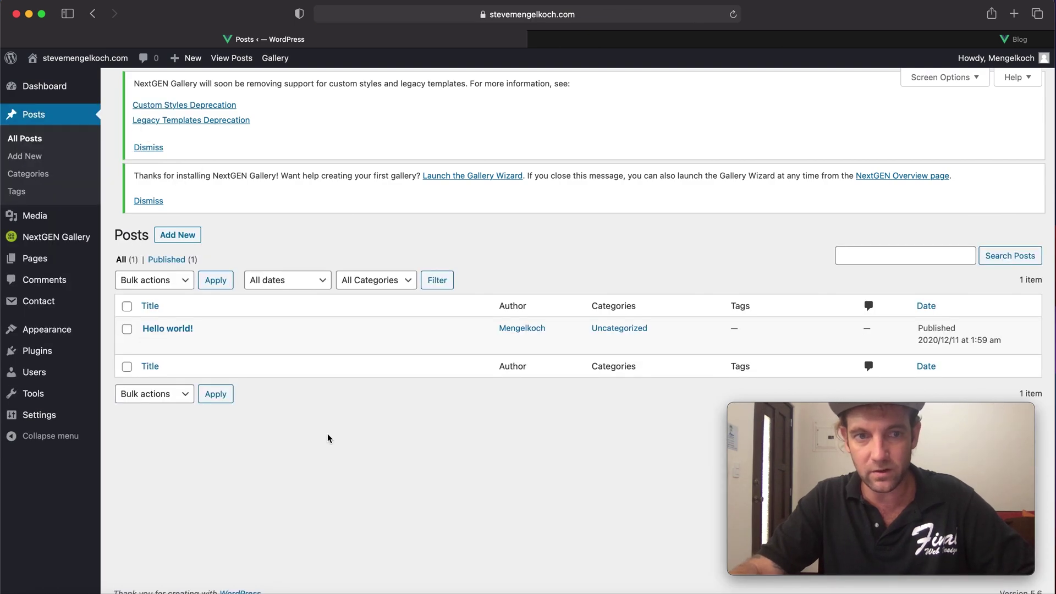
click(149, 343)
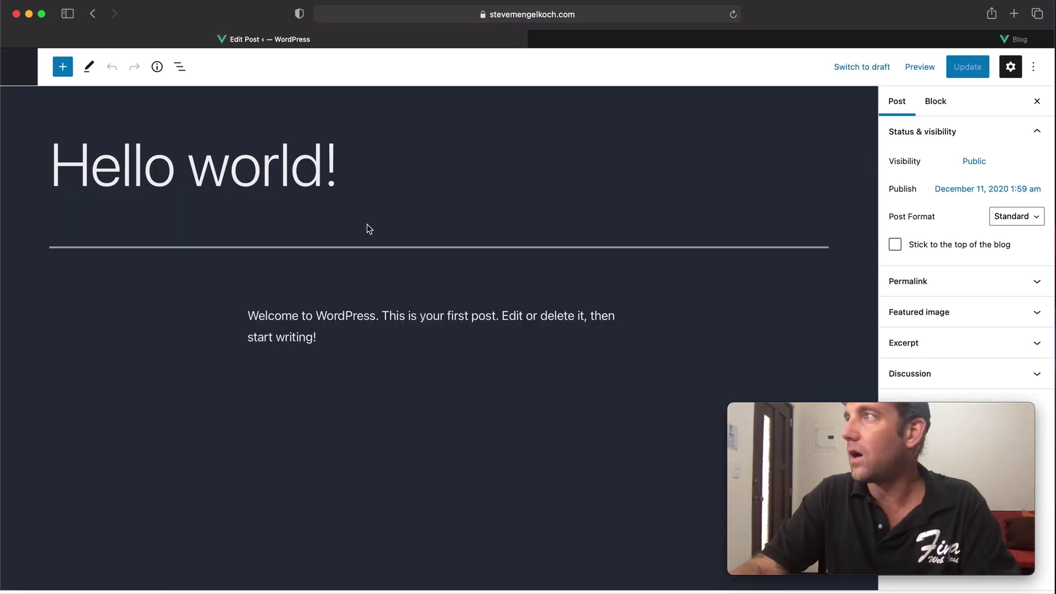
triple_click(192, 174)
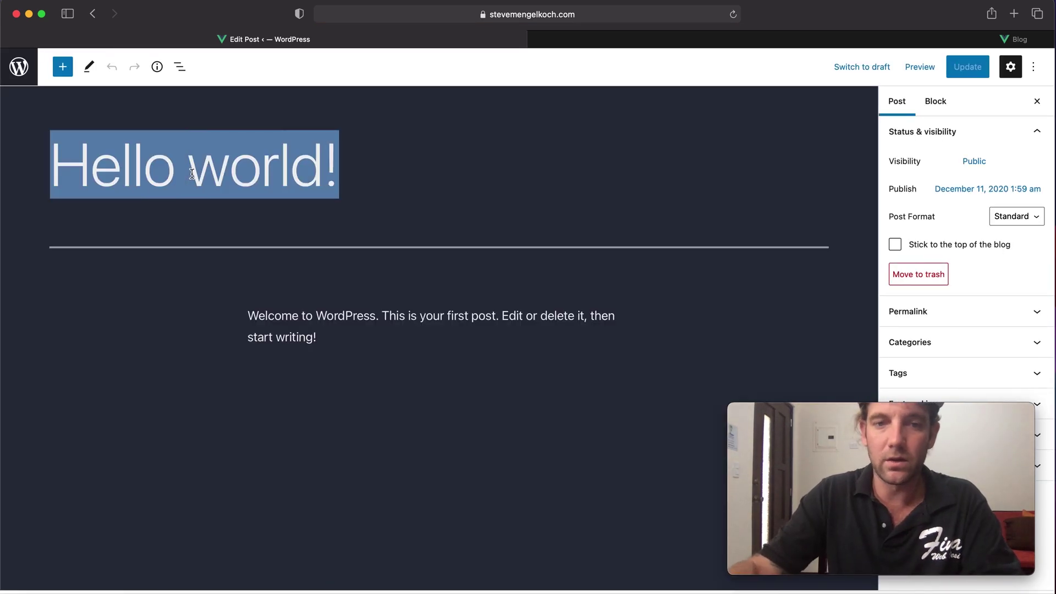
text(Blog 1)
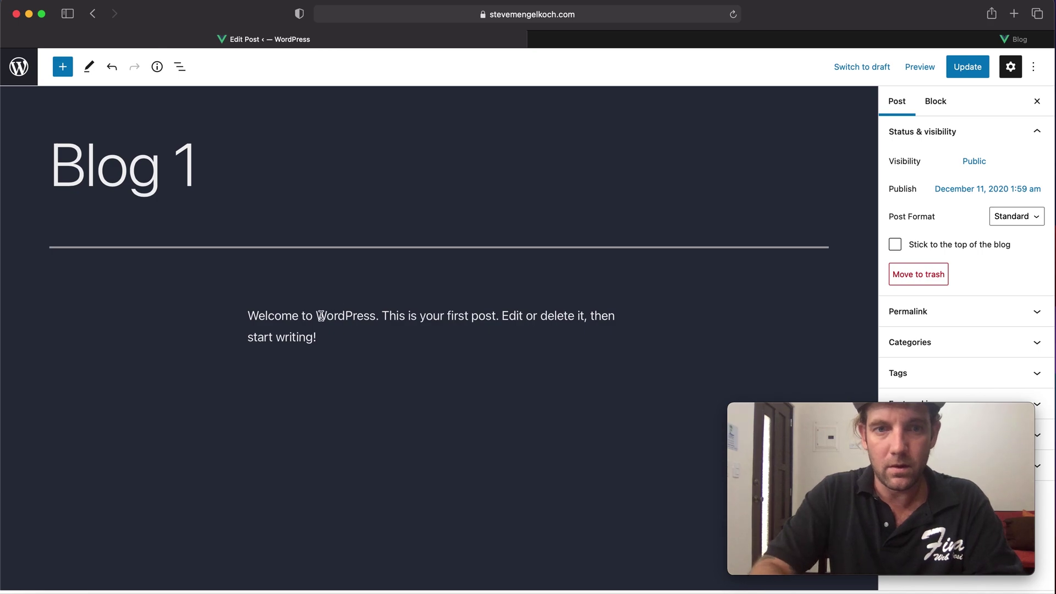
- Replace the paragraph with 'This blog post will show you how to developer your own portfolio website.' and update
triple_click(301, 330)
text(This )
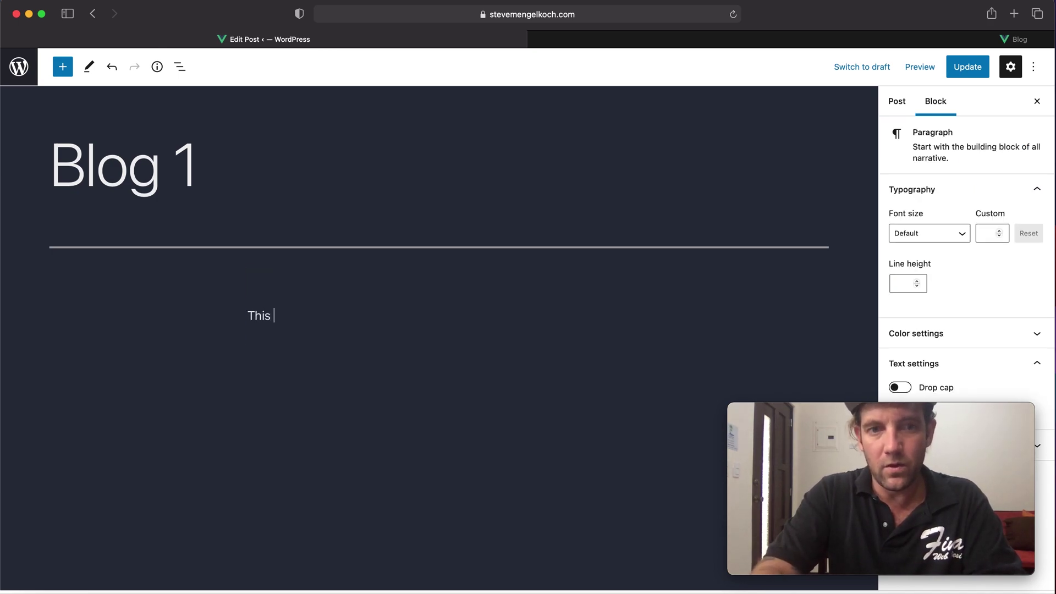
text(blog post will show you how to developer your own portfolio W)
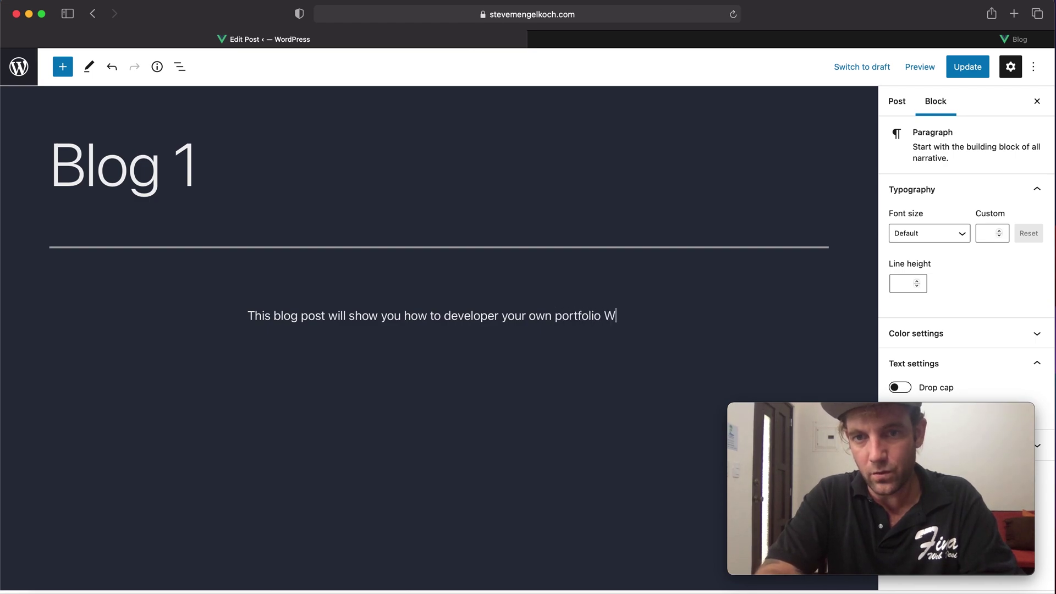
text(.)
click(660, 335)
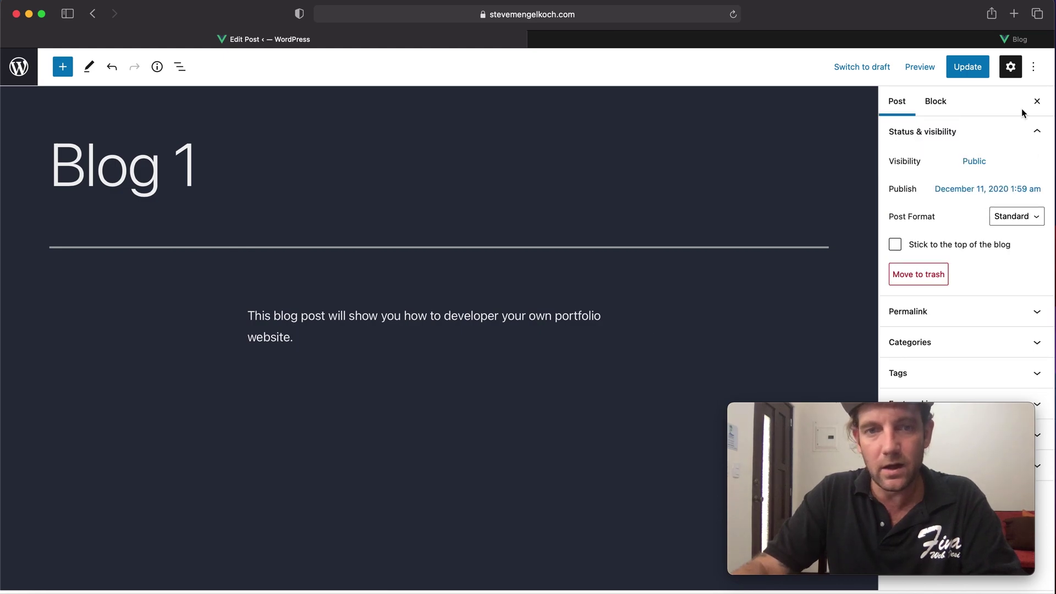
click(968, 66)
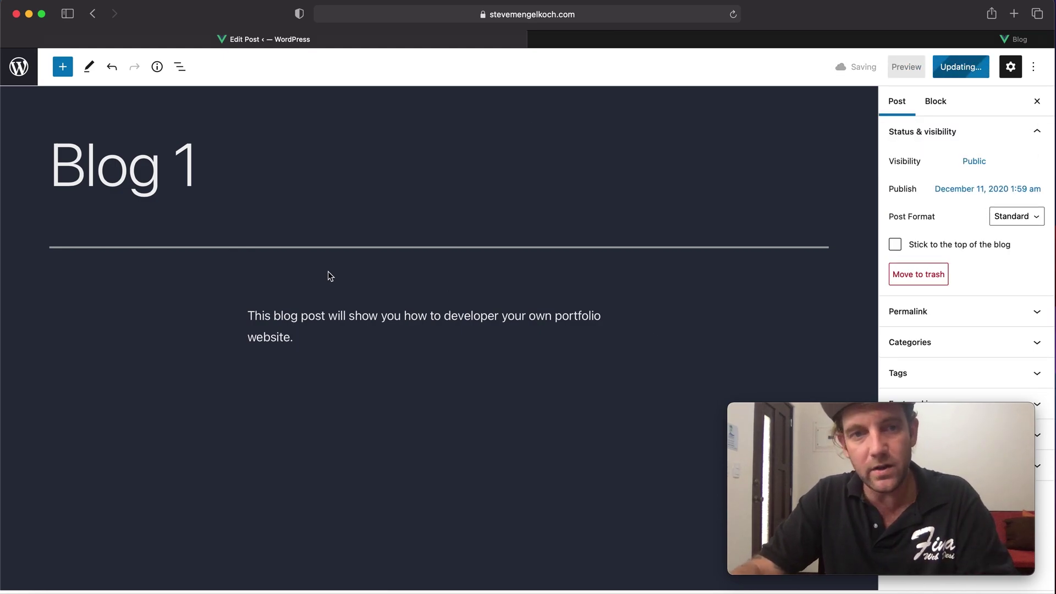
- Glance through the block library, then load the site's home page by removing the admin path
click(62, 66)
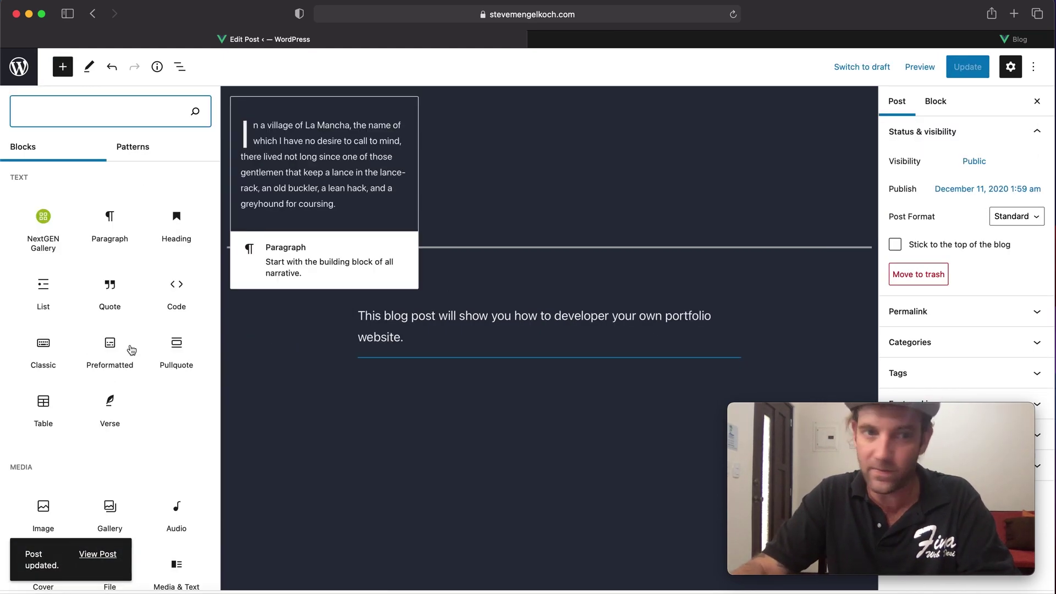
scroll(113, 308, down, 5)
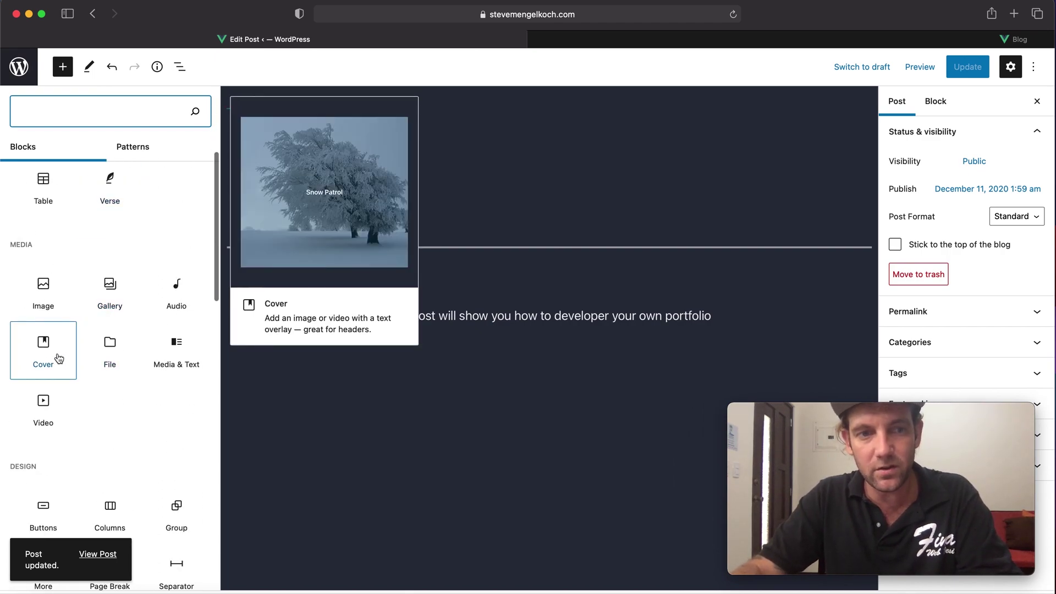
key(Escape)
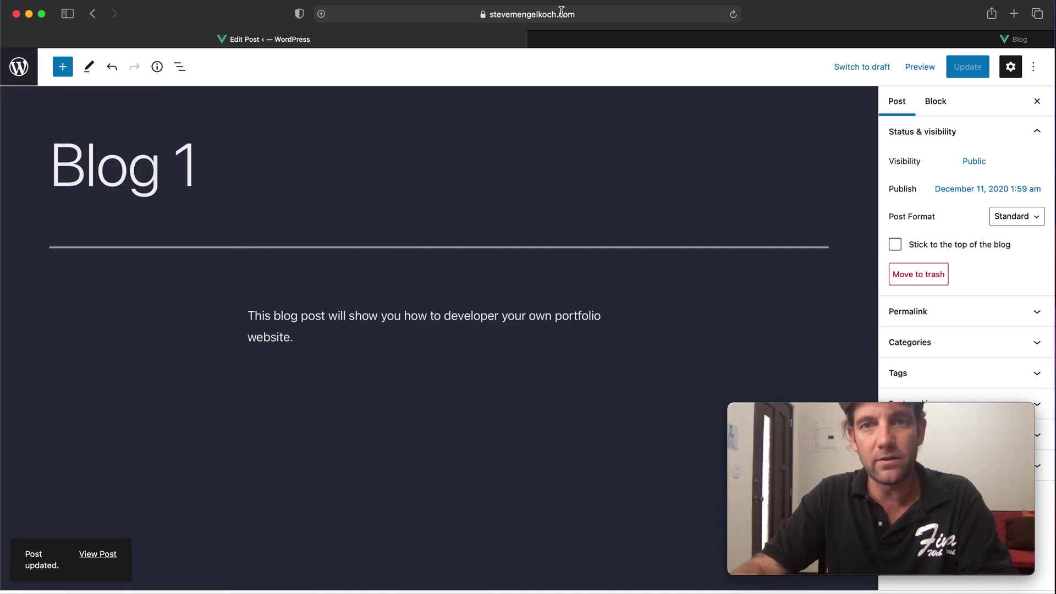
click(485, 15)
click(485, 15)
drag(491, 18, 738, 31)
key(BackSpace)
key(Return)
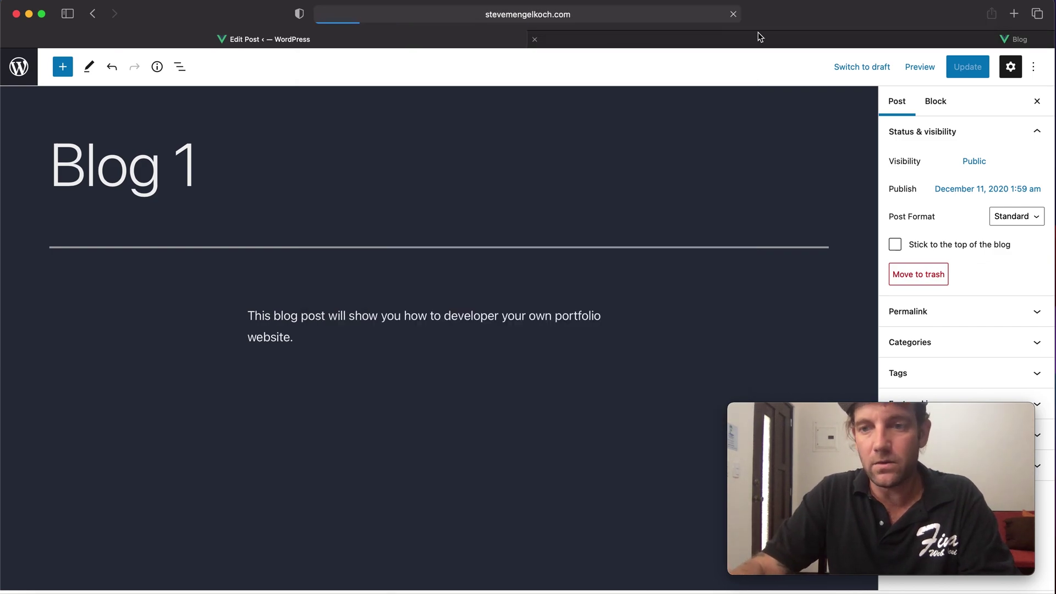
- View Blog 1 on the live Blog page and in the footer's Recent Posts
click(843, 207)
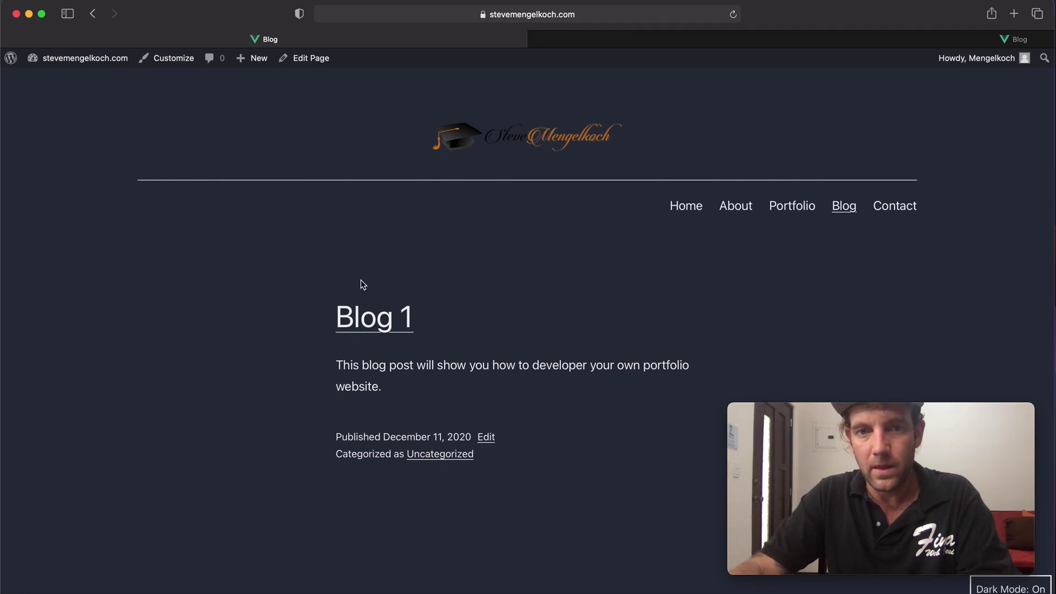
scroll(372, 382, down, 1)
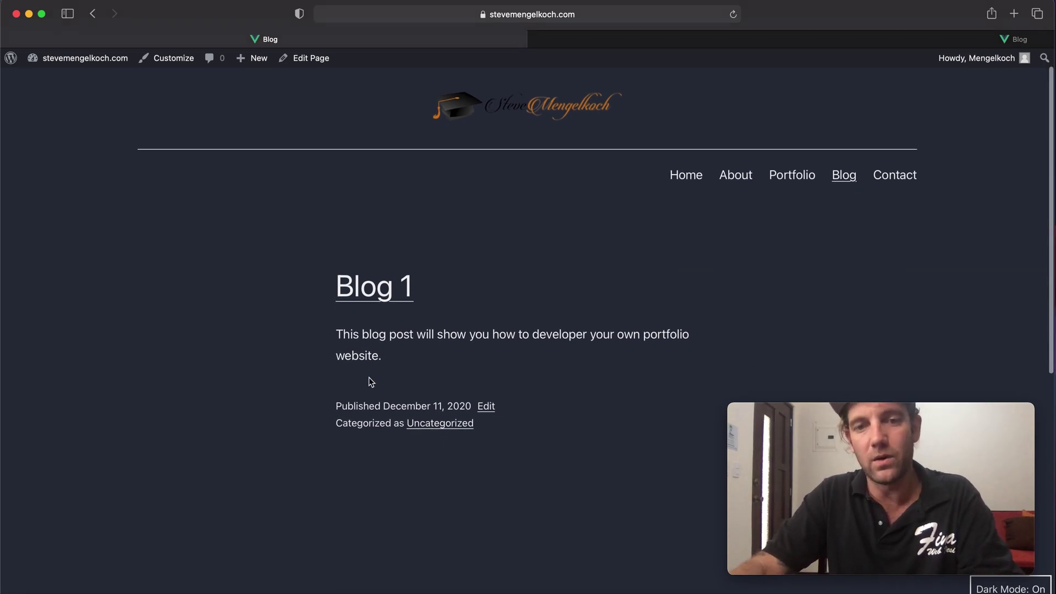
triple_click(437, 406)
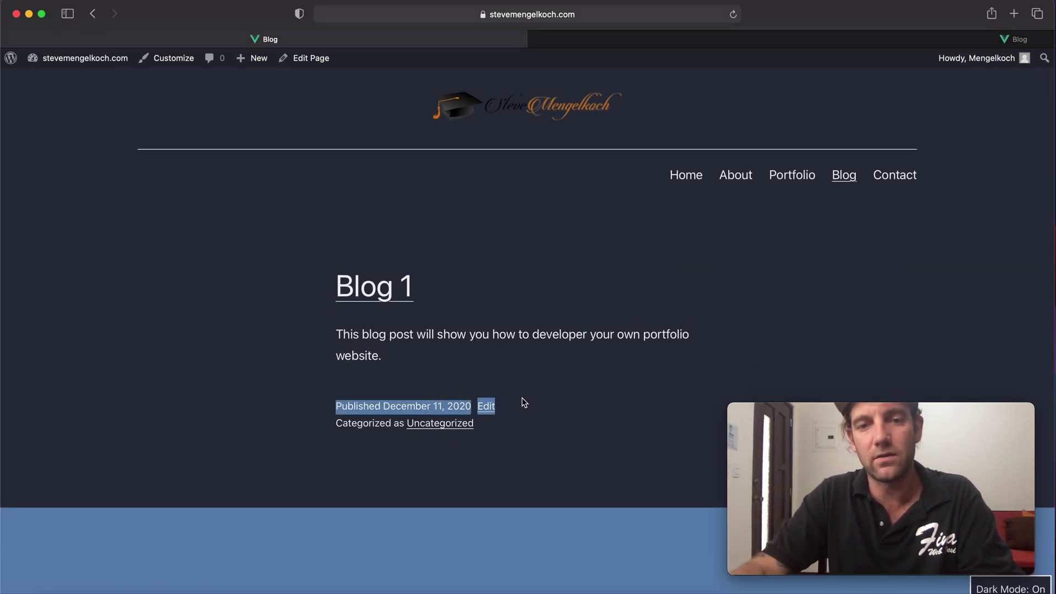
click(387, 359)
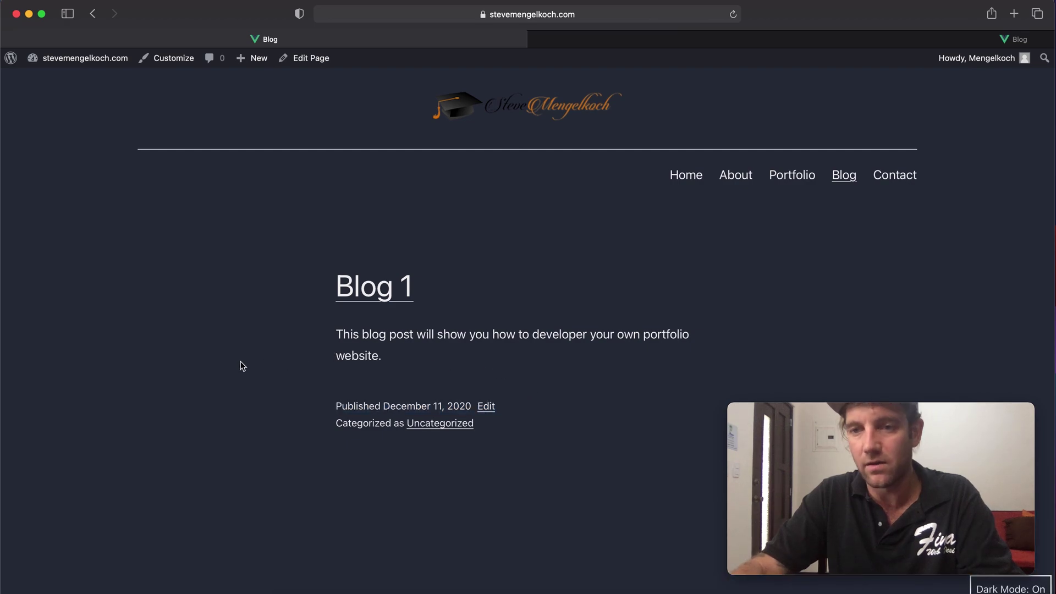
scroll(243, 365, down, 10)
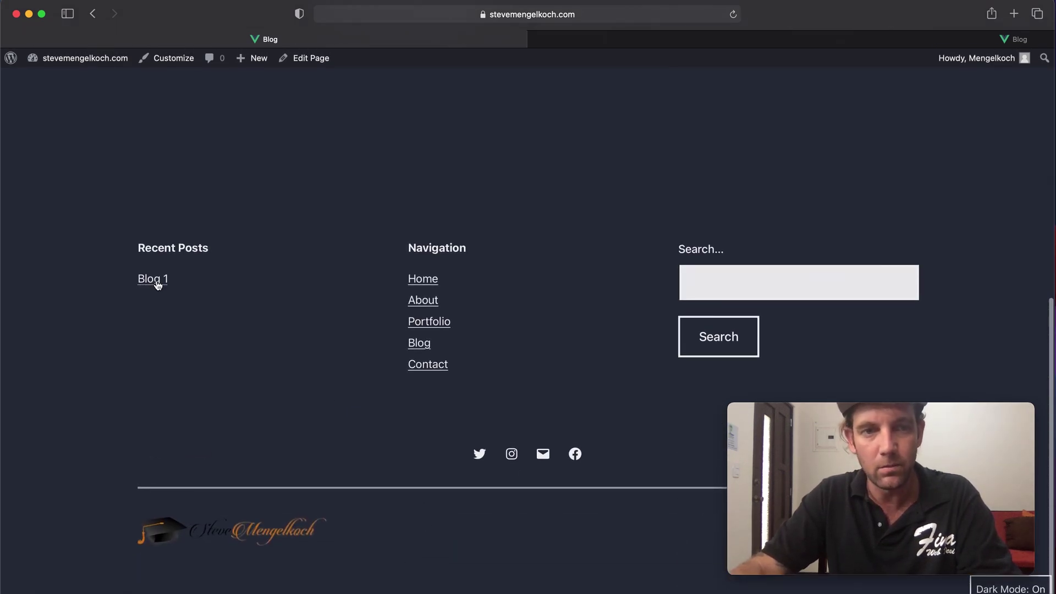
- Return to the WordPress admin Dashboard
click(632, 41)
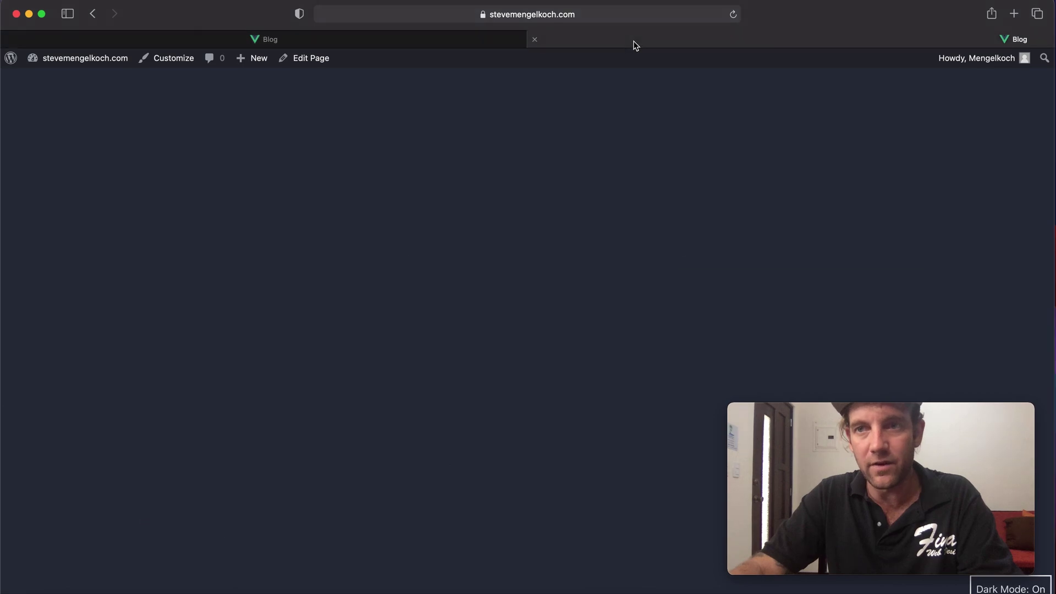
click(428, 38)
click(59, 79)
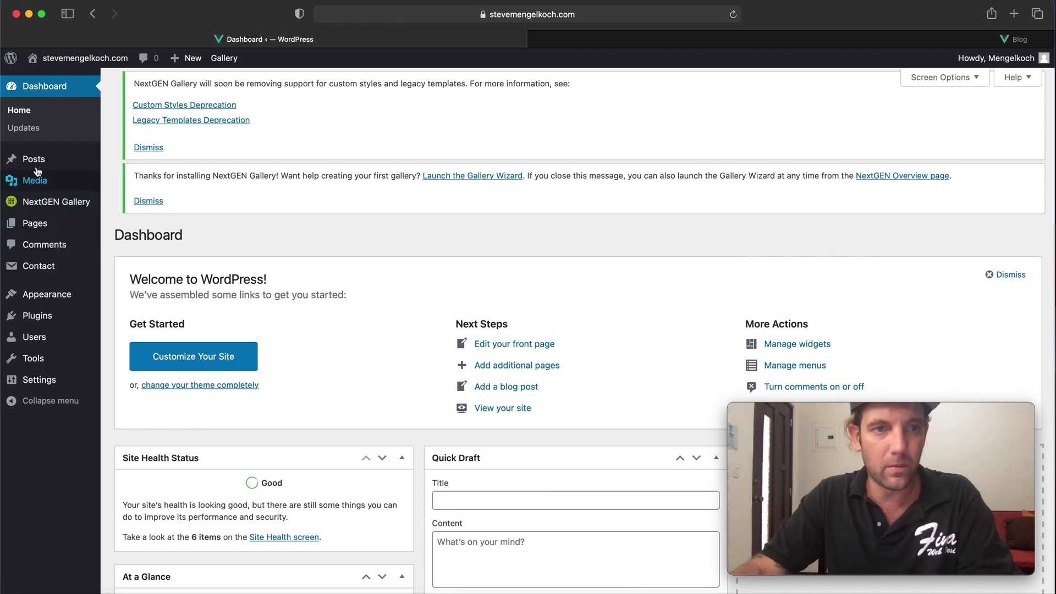
- Start a new post titled 'Blog 2'
mouse_move(43, 163)
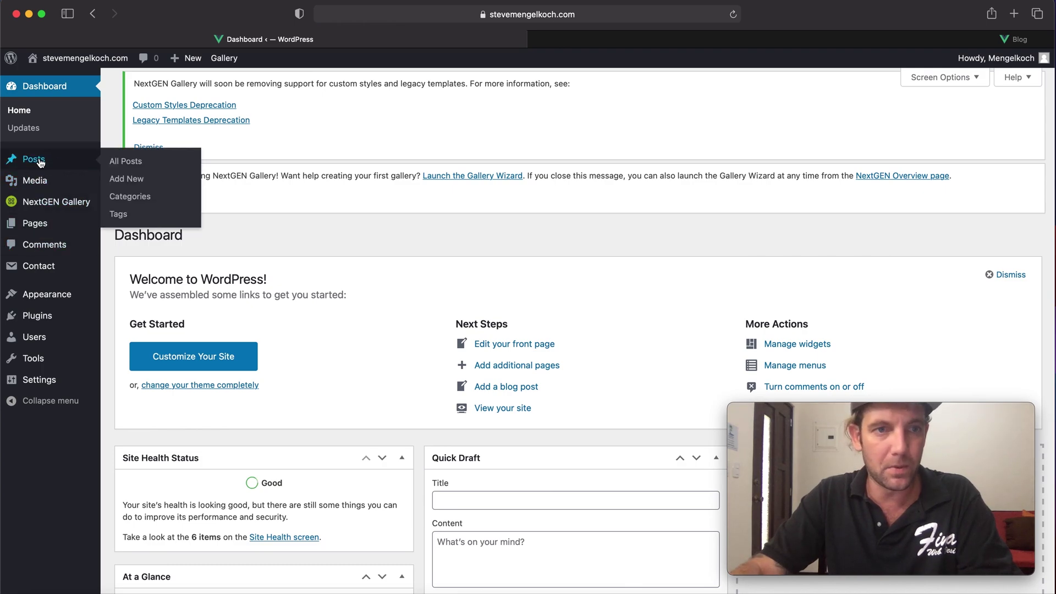
click(138, 162)
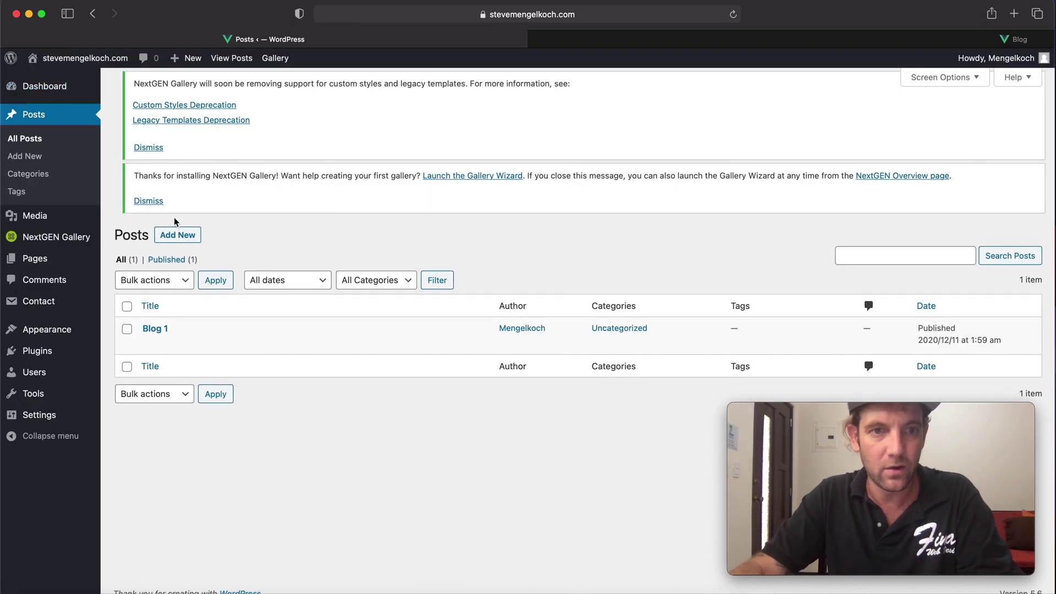
click(188, 239)
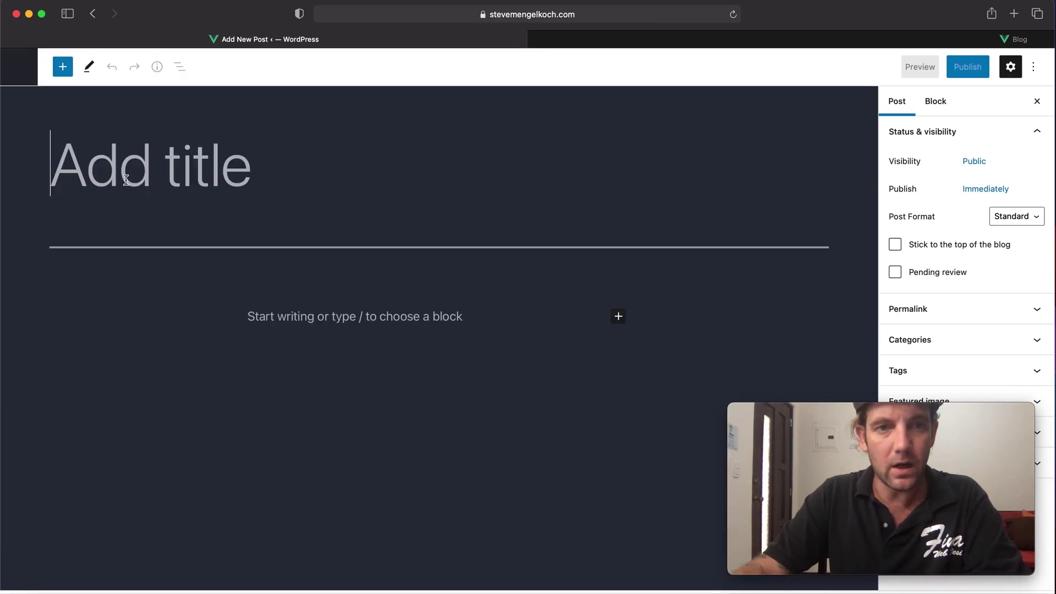
text(Blog 2)
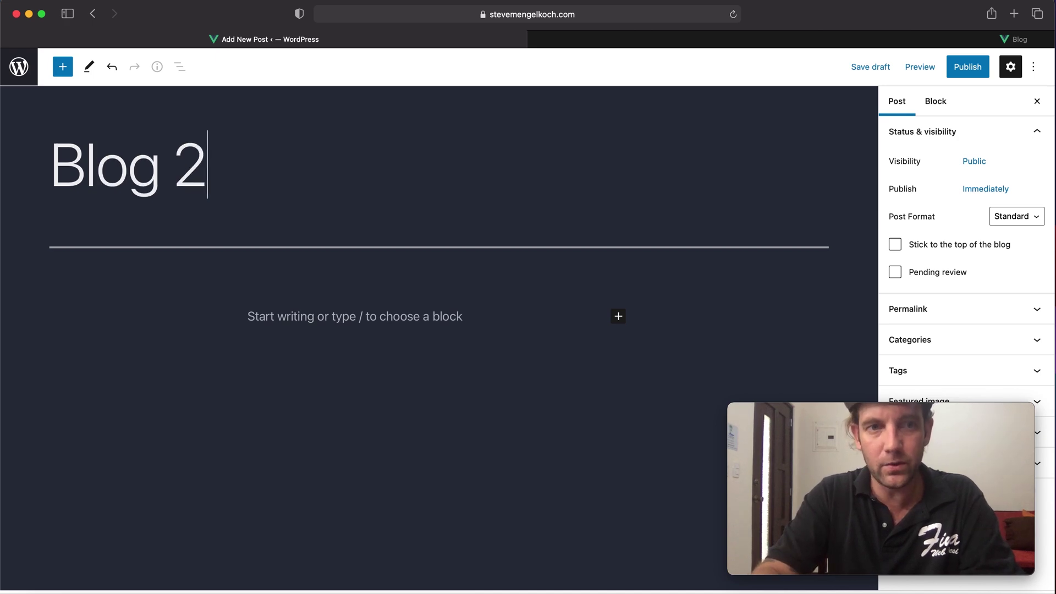
- Write the paragraph 'This blog post will show you how to setup a Word.'
click(378, 316)
text(This blog post will show you how to setup a Word.)
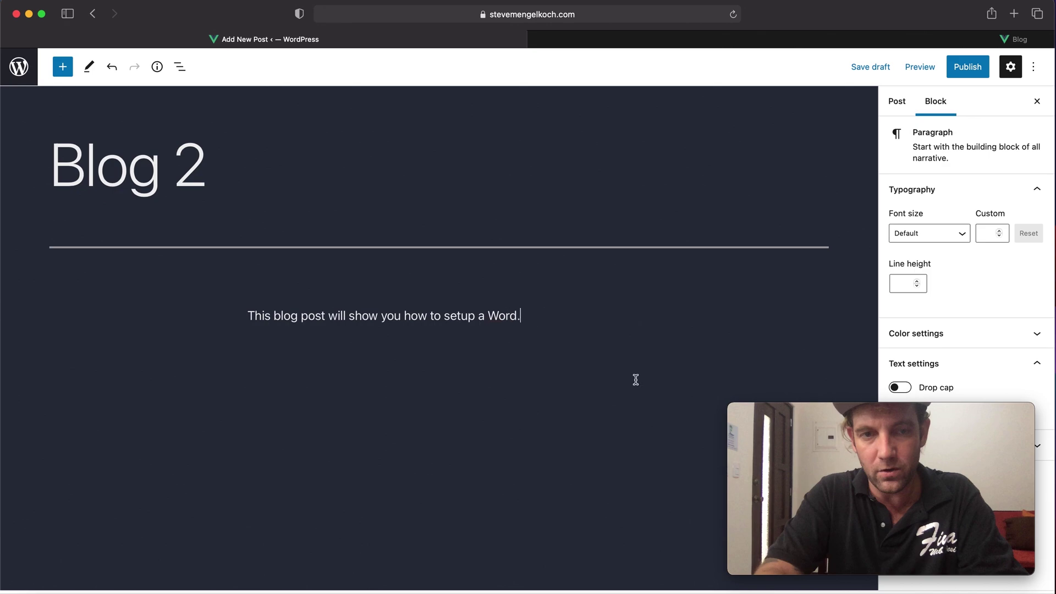
click(860, 454)
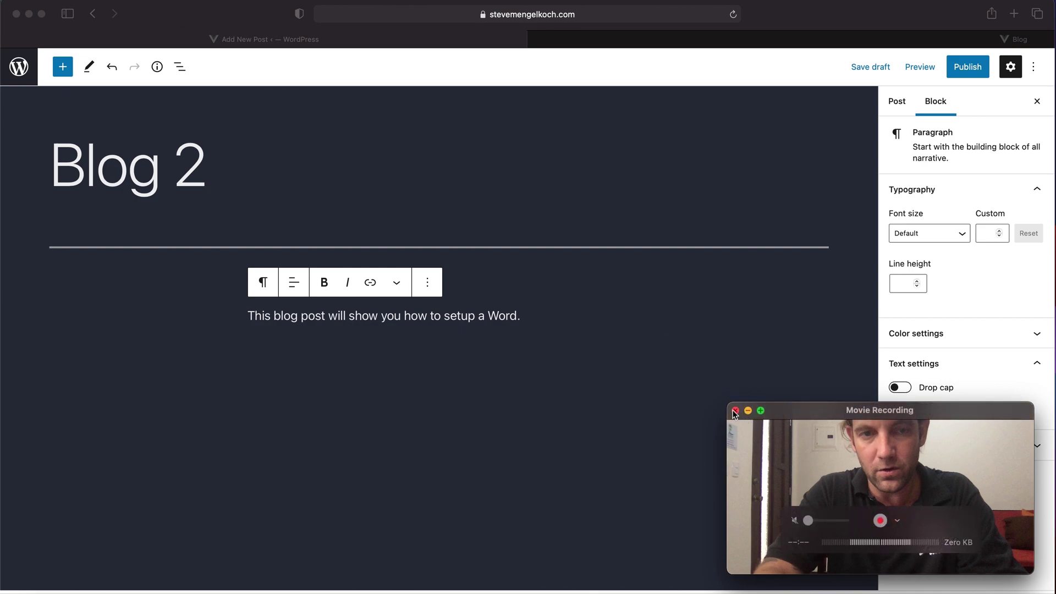
- Replace the webcam window with a new QuickTime movie recording, resized and repositioned
click(735, 411)
click(136, 1)
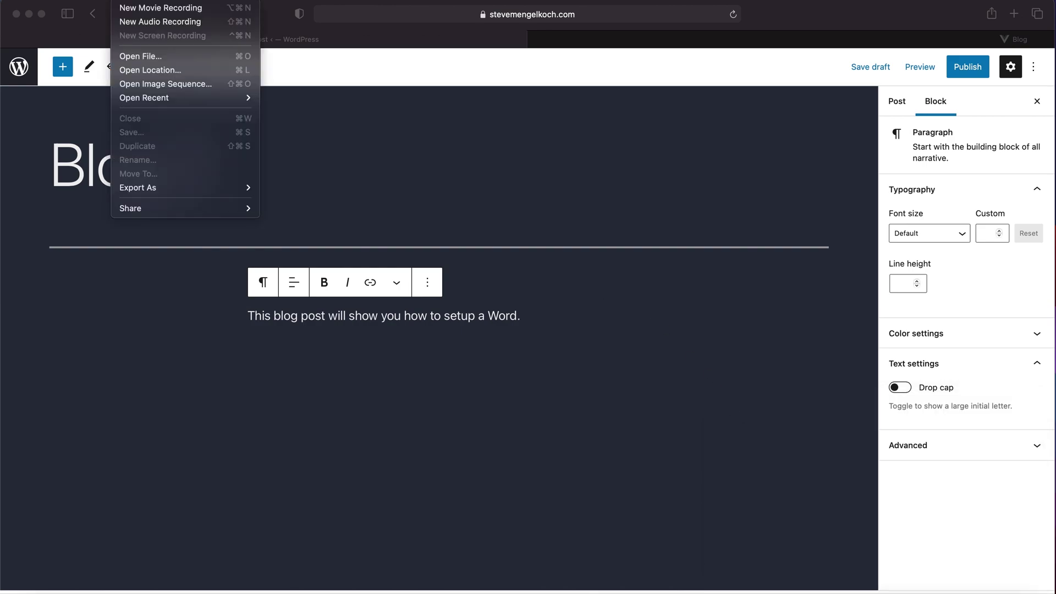
click(144, 11)
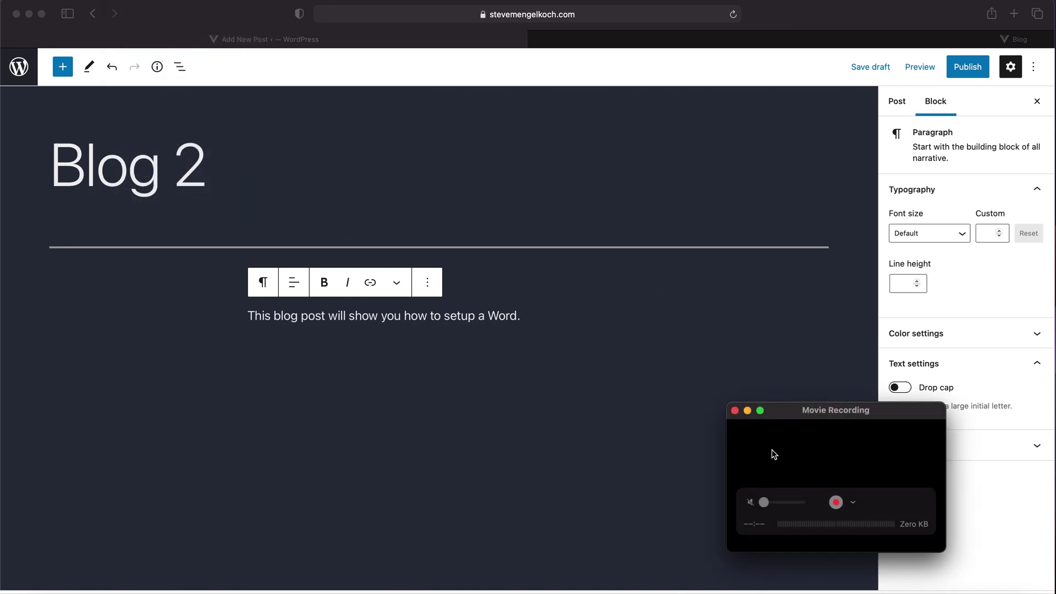
double_click(740, 412)
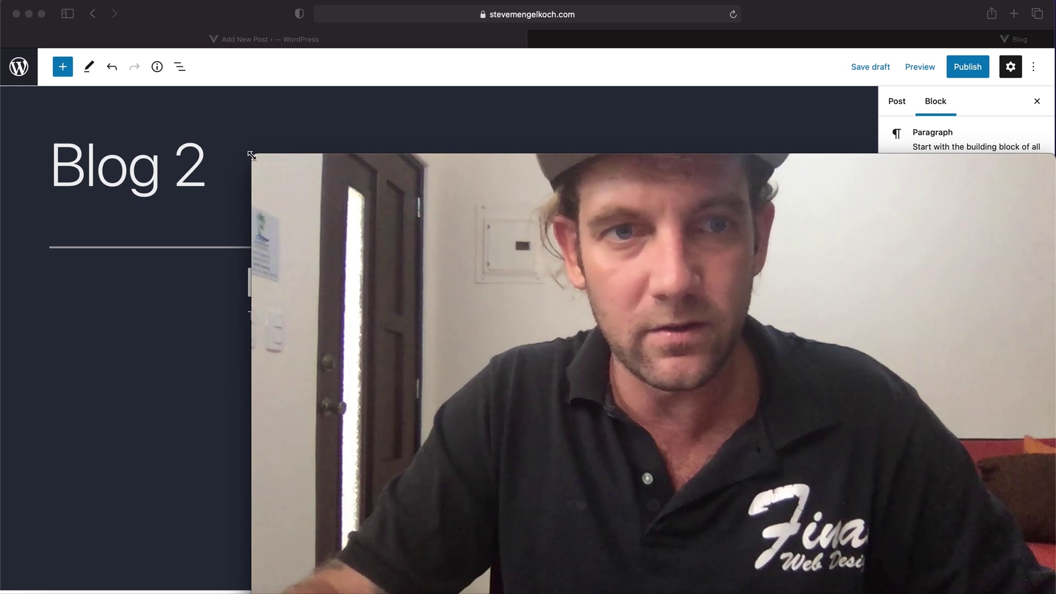
double_click(312, 175)
drag(760, 402, 747, 379)
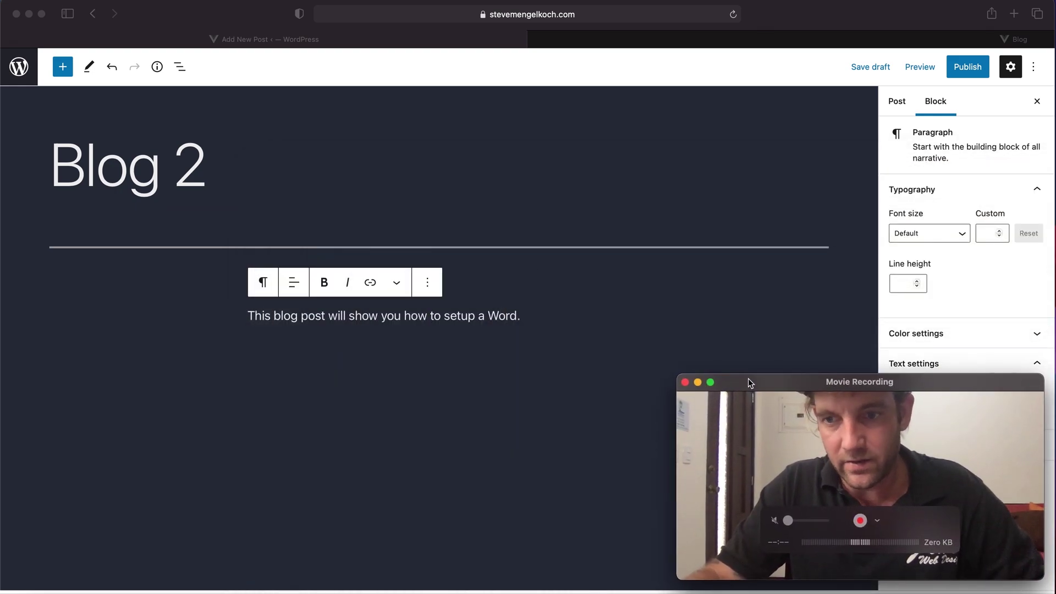
- Set the webcam window to View > Float on Top, then return to the post editor
click(585, 427)
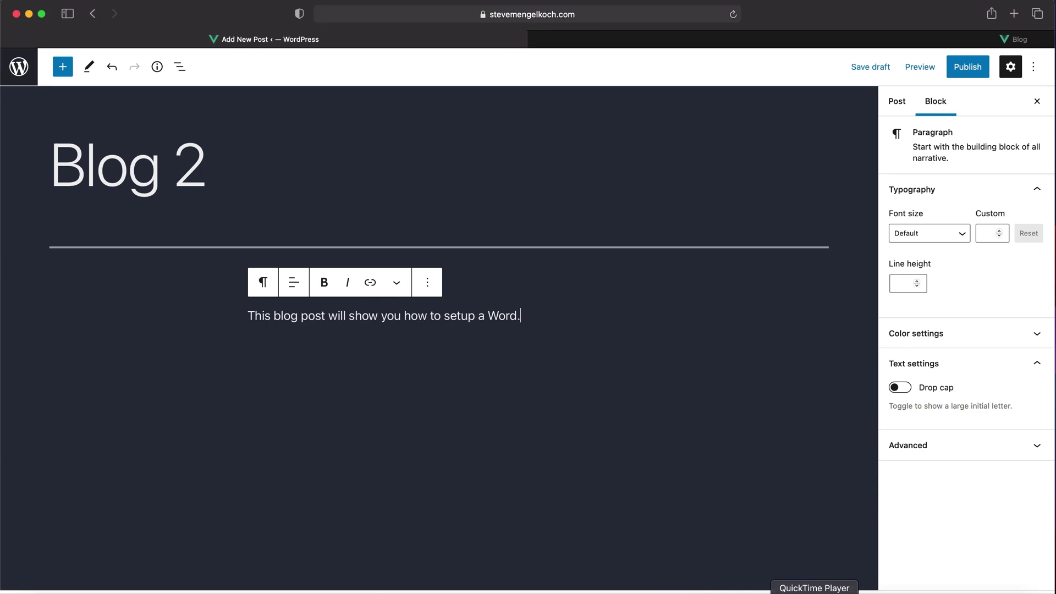
click(821, 590)
click(184, 2)
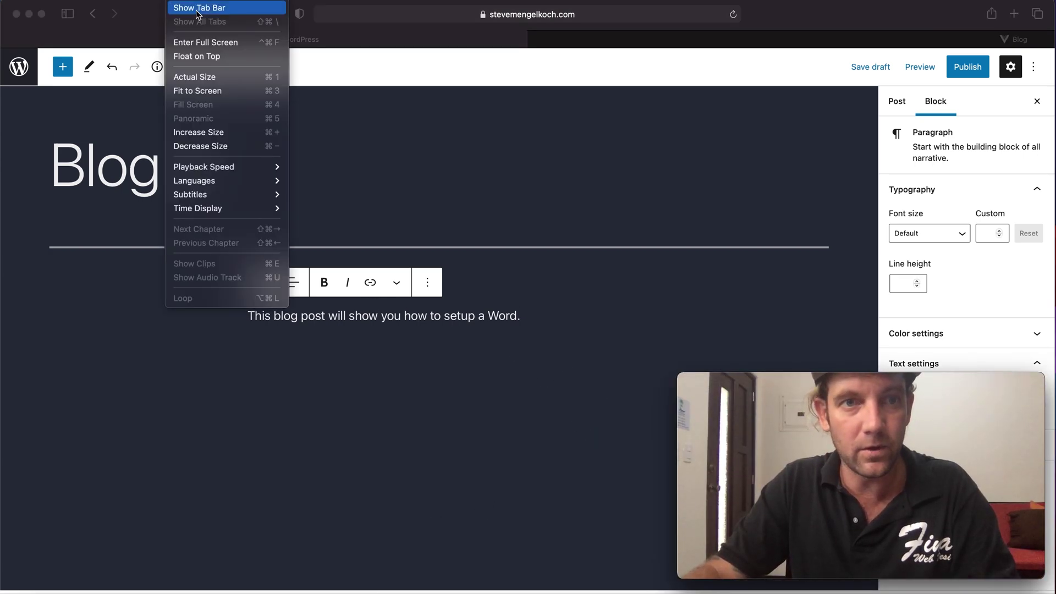
click(205, 58)
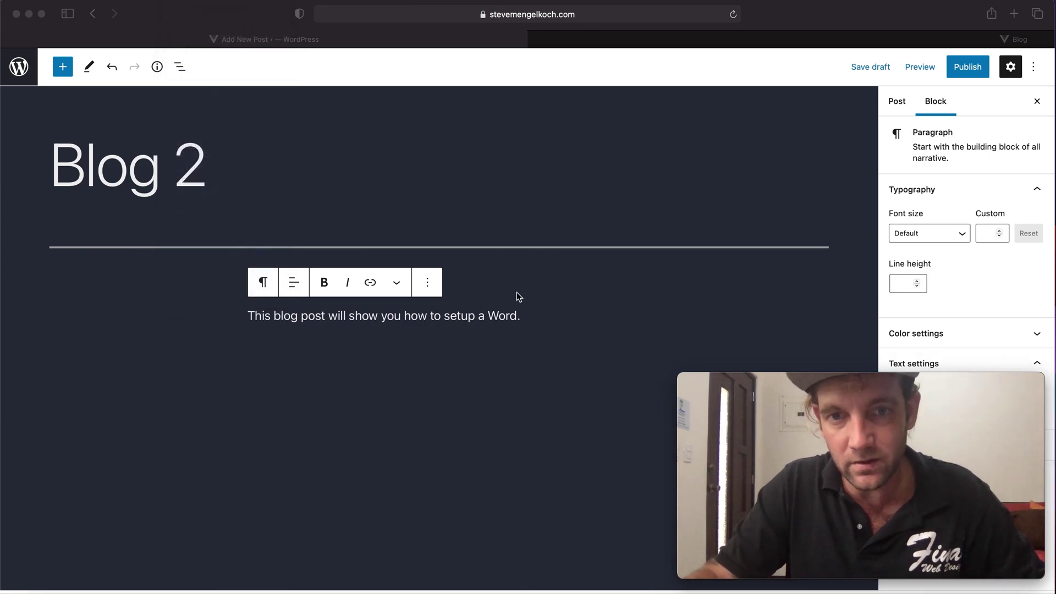
click(517, 292)
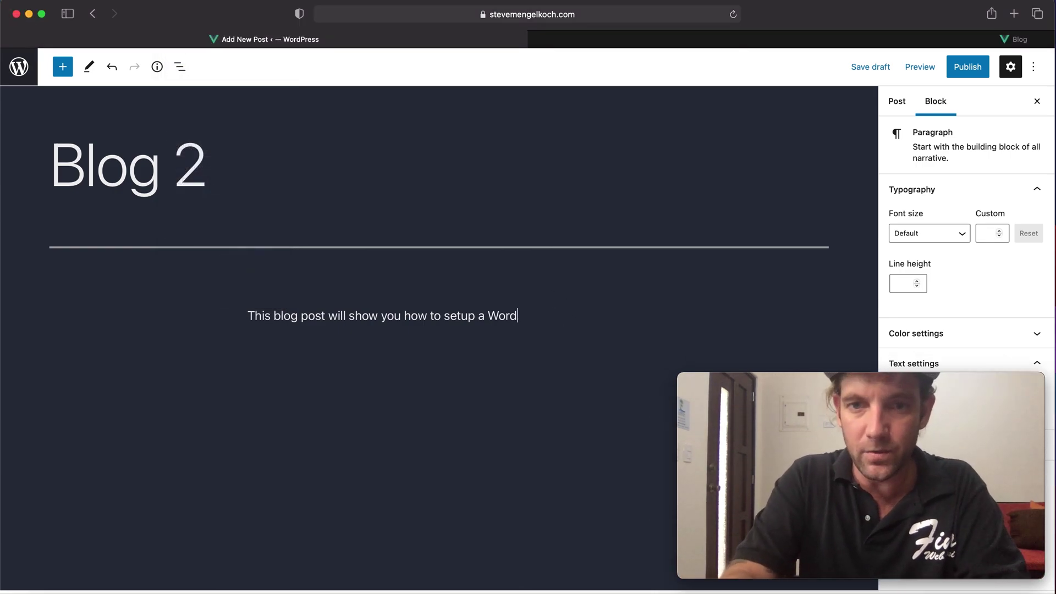
- Finish the paragraph as '…setup a WordPress Blog on your WordPress website.' and publish Blog 2
key(BackSpace)
text(Press Blog on your WordPress website.)
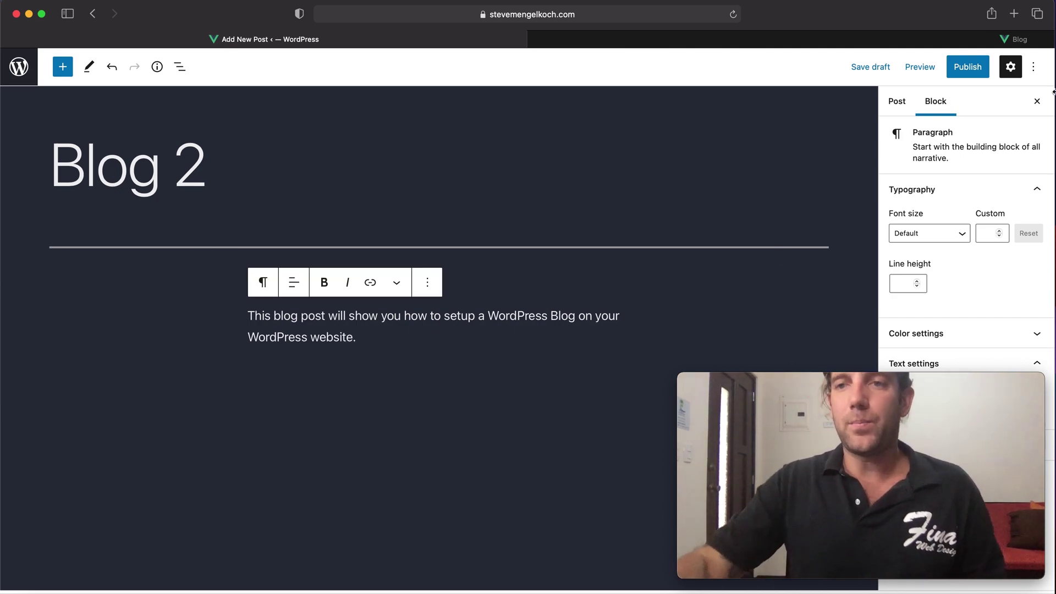
click(967, 67)
click(926, 67)
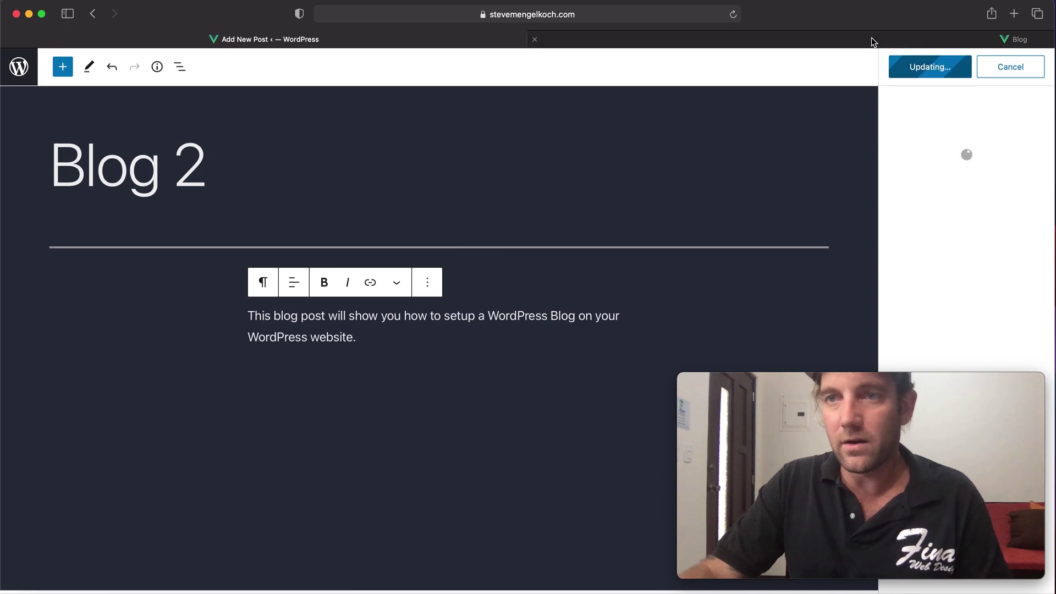
click(871, 38)
- Tour the live site's Home, About and Portfolio pages
click(516, 141)
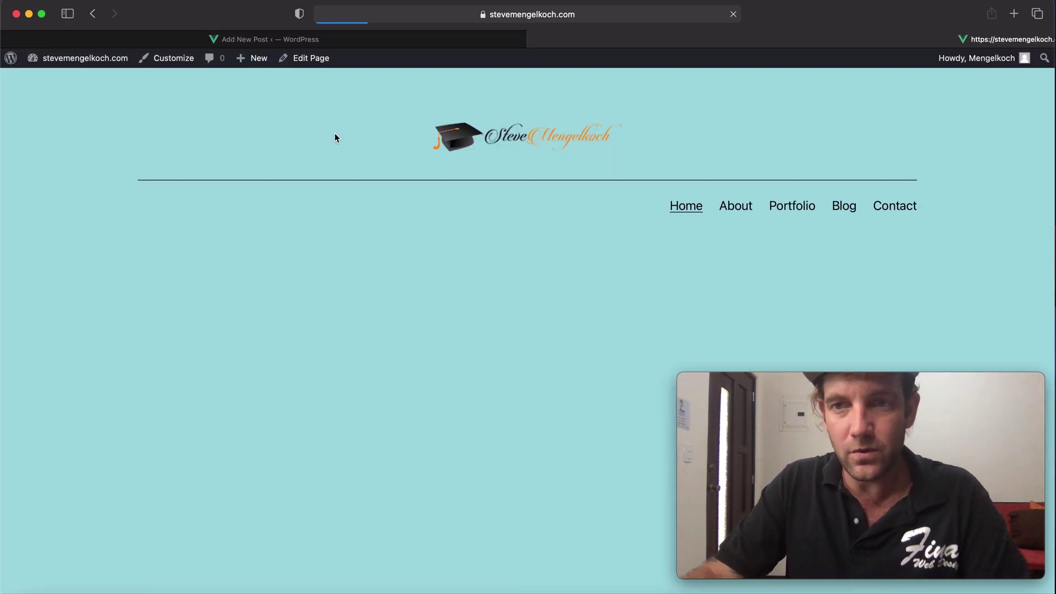
scroll(542, 188, down, 5)
scroll(533, 190, down, 15)
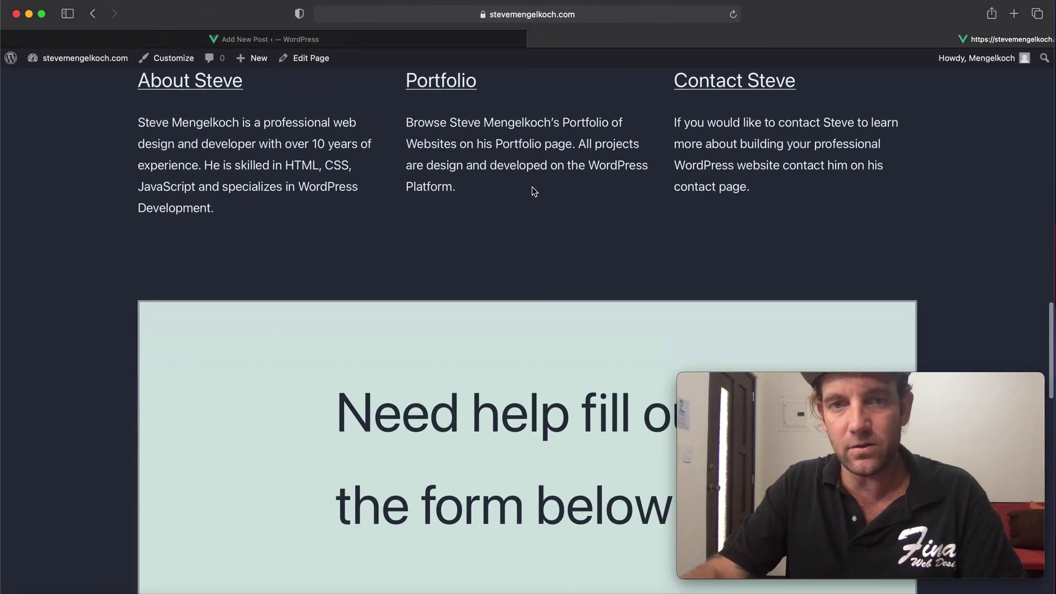
scroll(534, 190, up, 20)
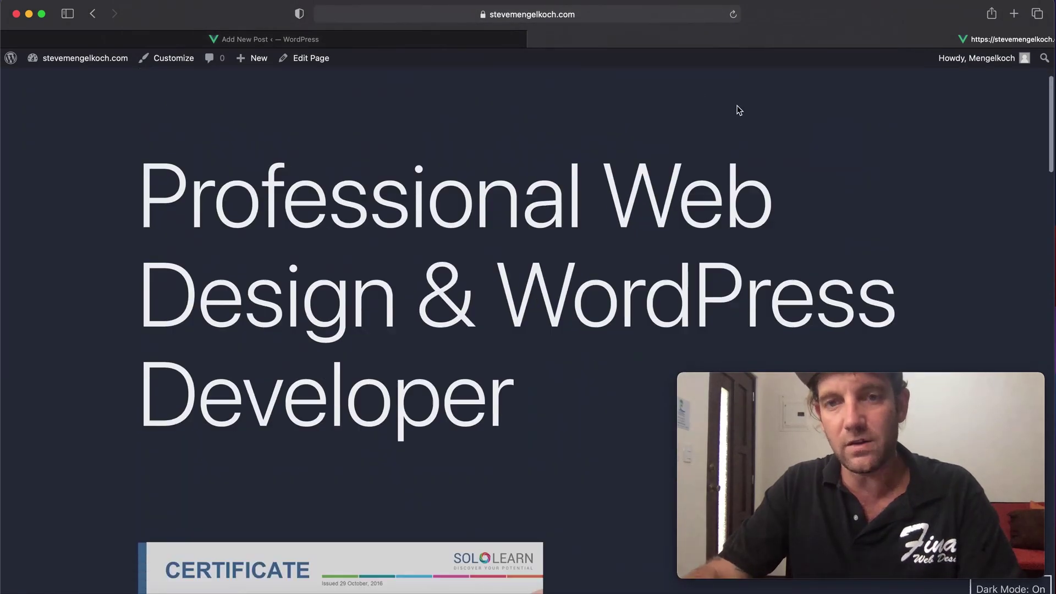
click(743, 211)
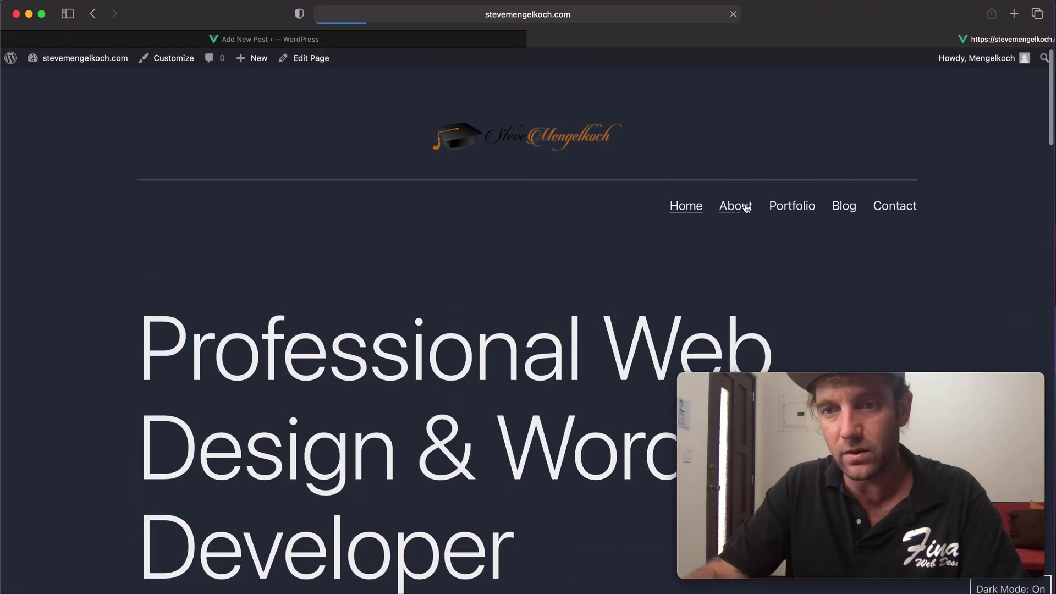
scroll(435, 178, down, 10)
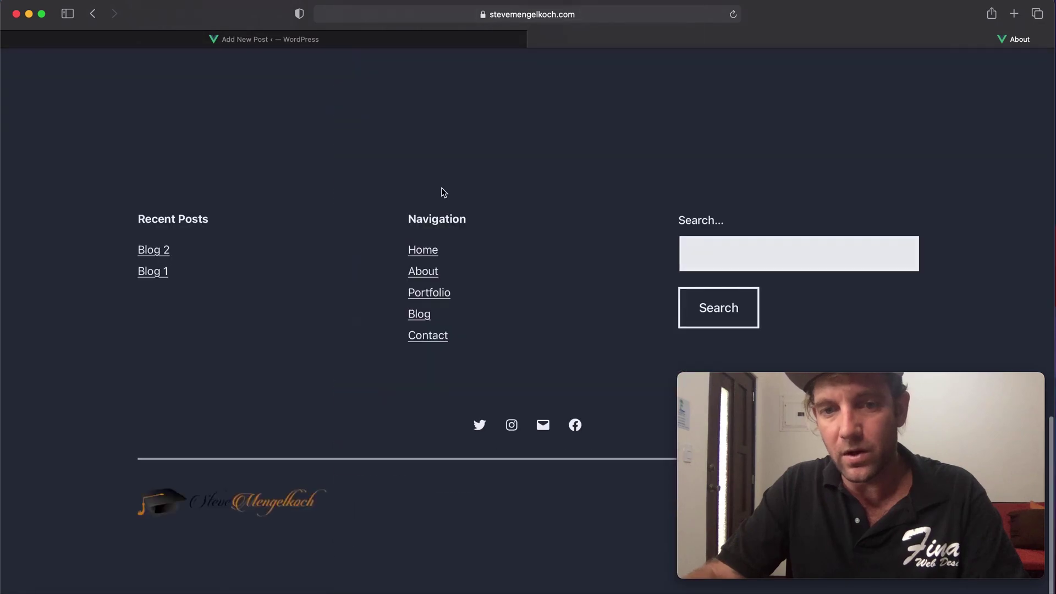
scroll(445, 187, up, 10)
click(787, 216)
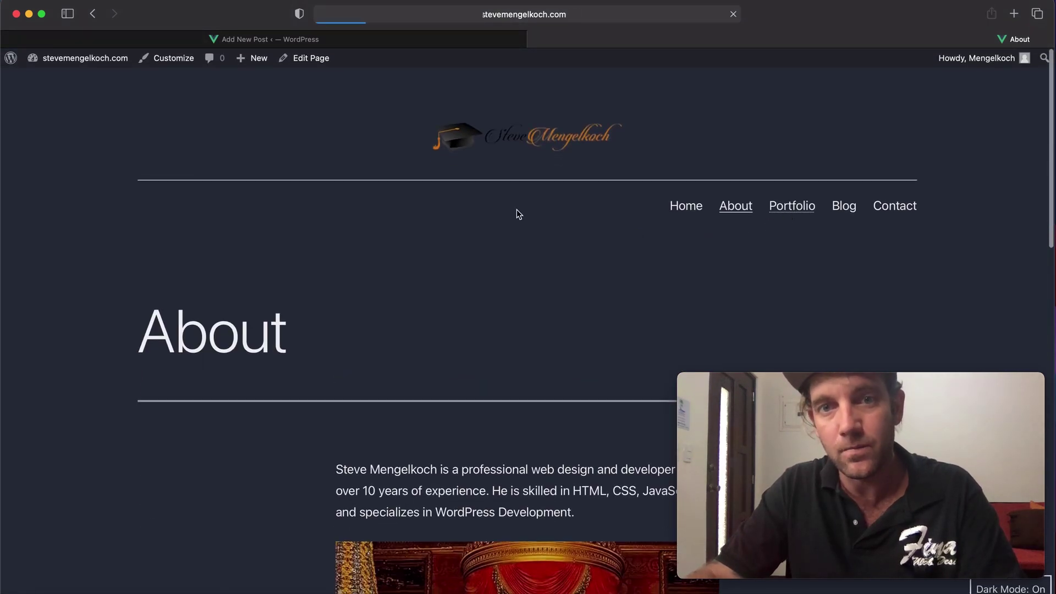
scroll(470, 214, down, 15)
scroll(473, 209, up, 5)
scroll(473, 209, down, 3)
scroll(470, 209, up, 10)
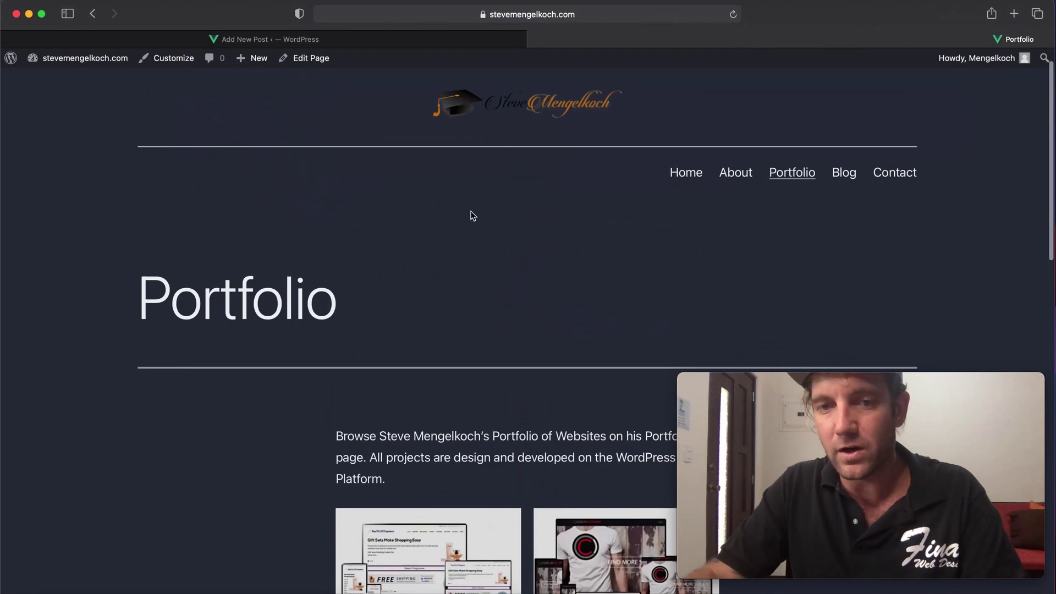
- View the Blog page listing Blog 2 and Blog 1, then the Contact page
click(845, 210)
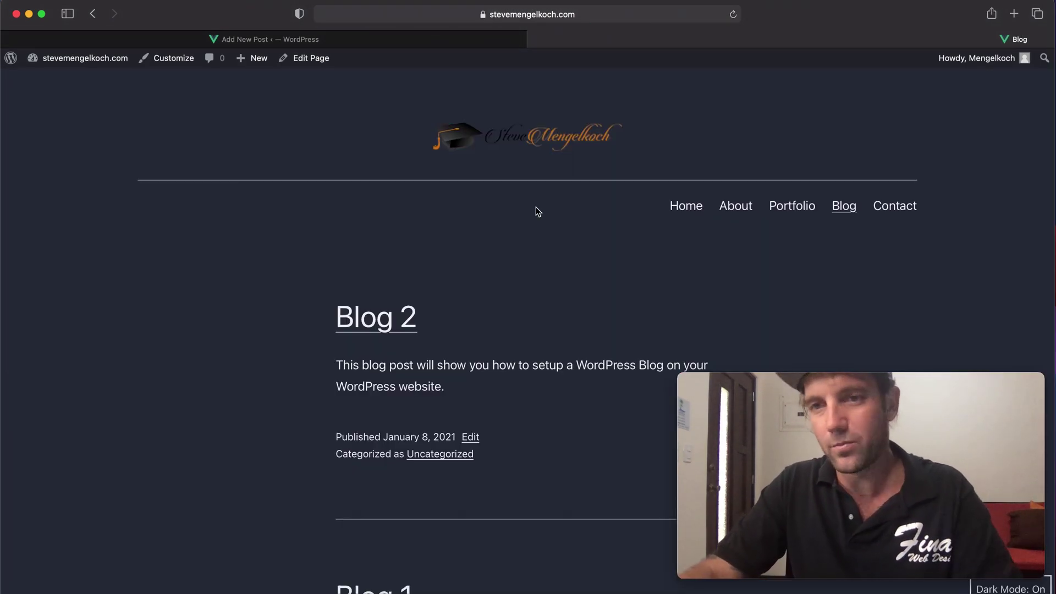
scroll(531, 226, down, 15)
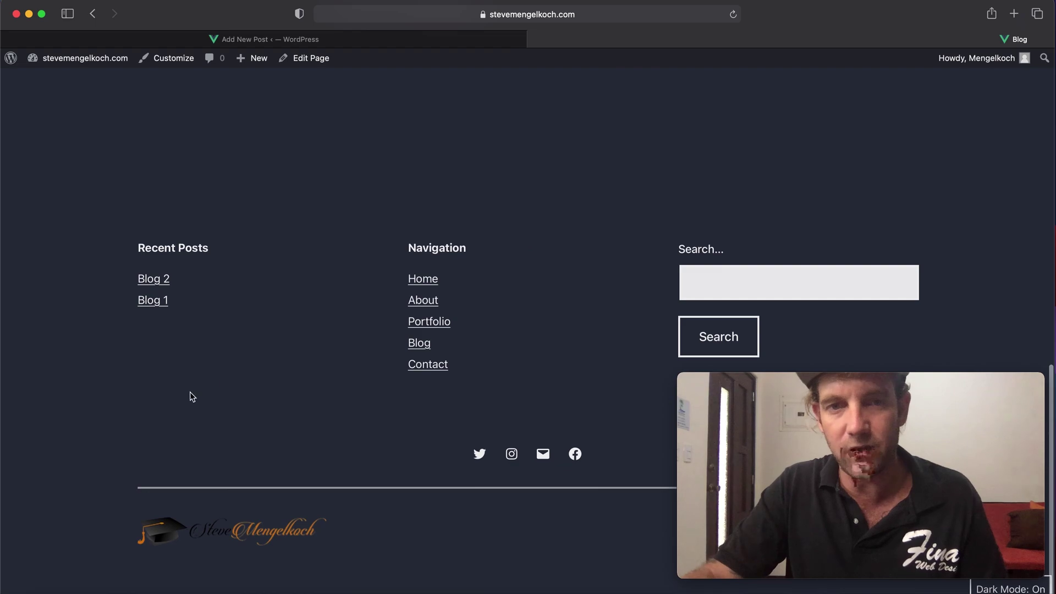
scroll(167, 309, up, 15)
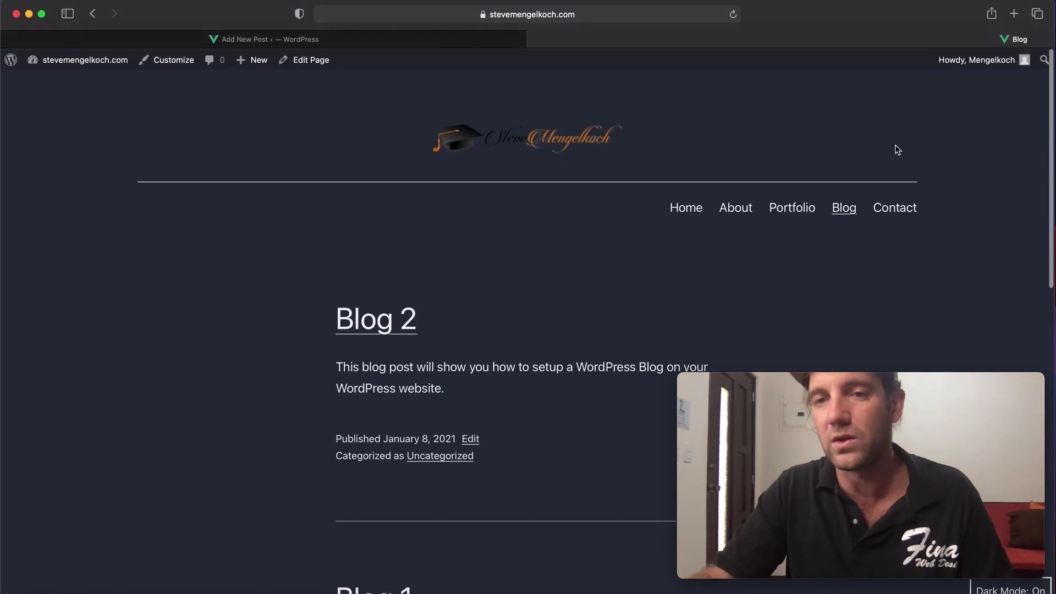
click(899, 205)
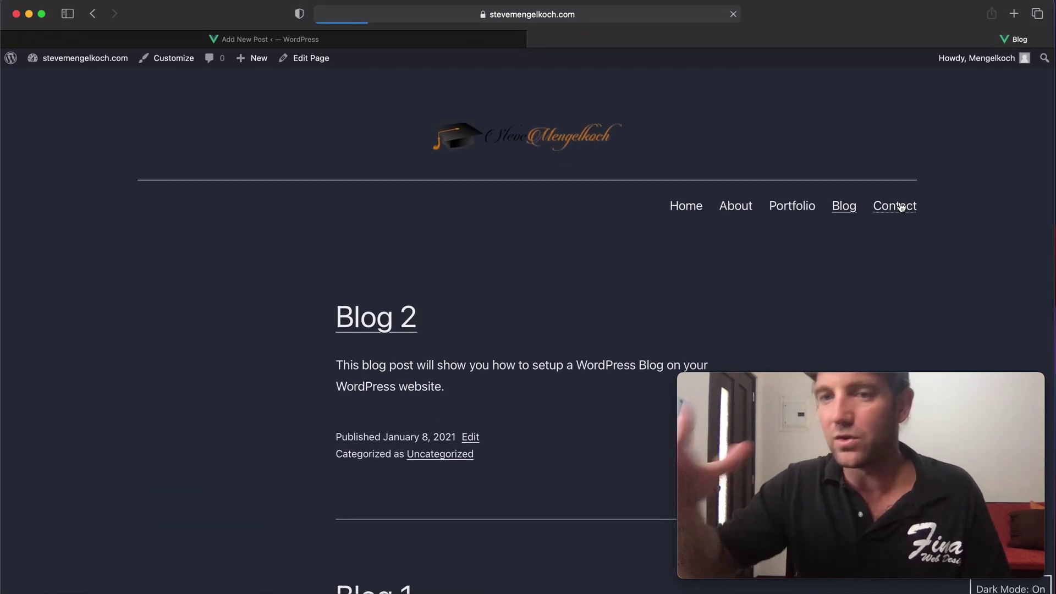
scroll(711, 171, down, 15)
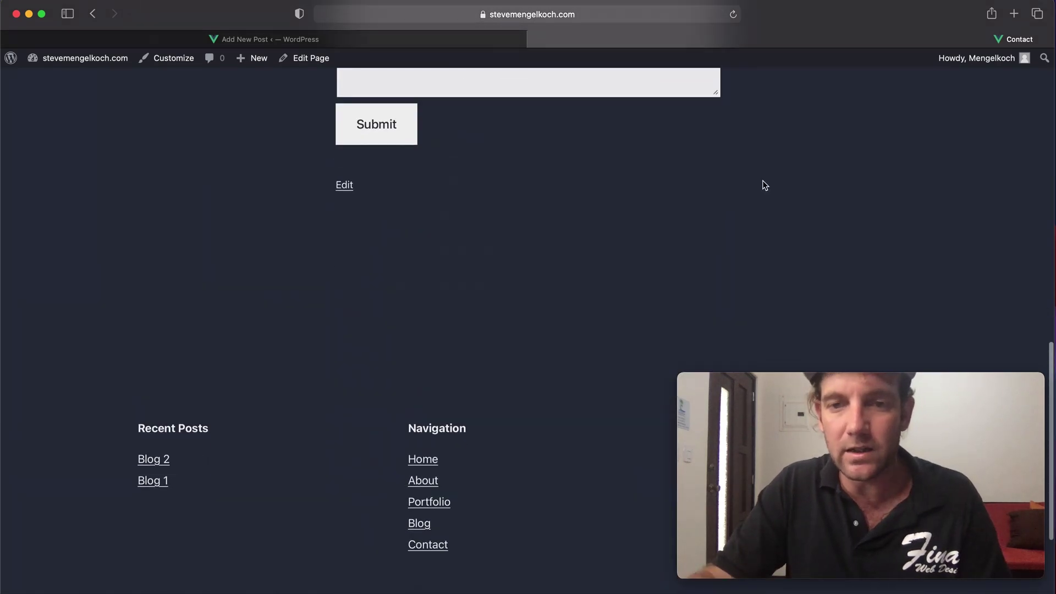
scroll(761, 184, up, 8)
scroll(782, 183, up, 10)
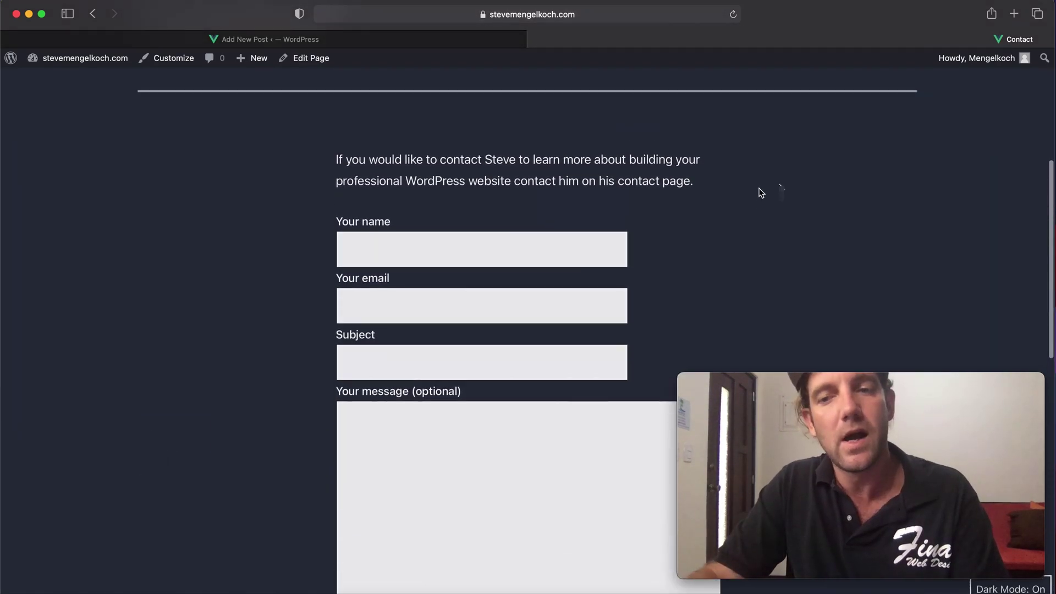